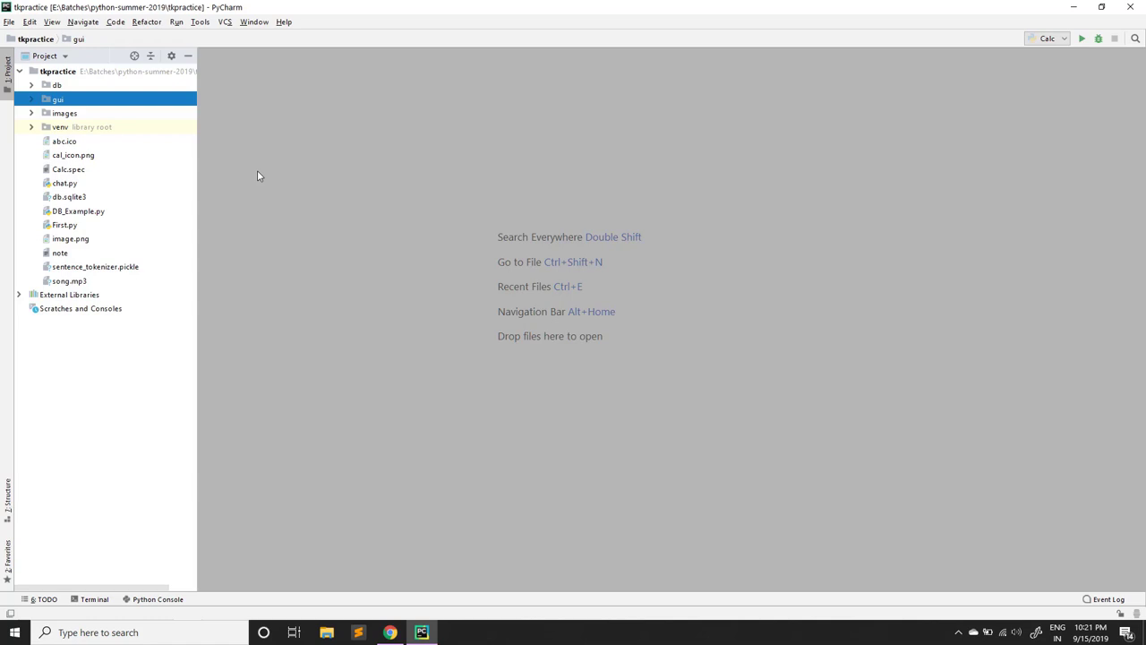
Step: Expand the gui folder and open Calc.py, then Form.py with its pygame mixer code
{"action": "left_click", "coordinate": [31, 101]}
{"action": "double_click", "coordinate": [77, 130]}
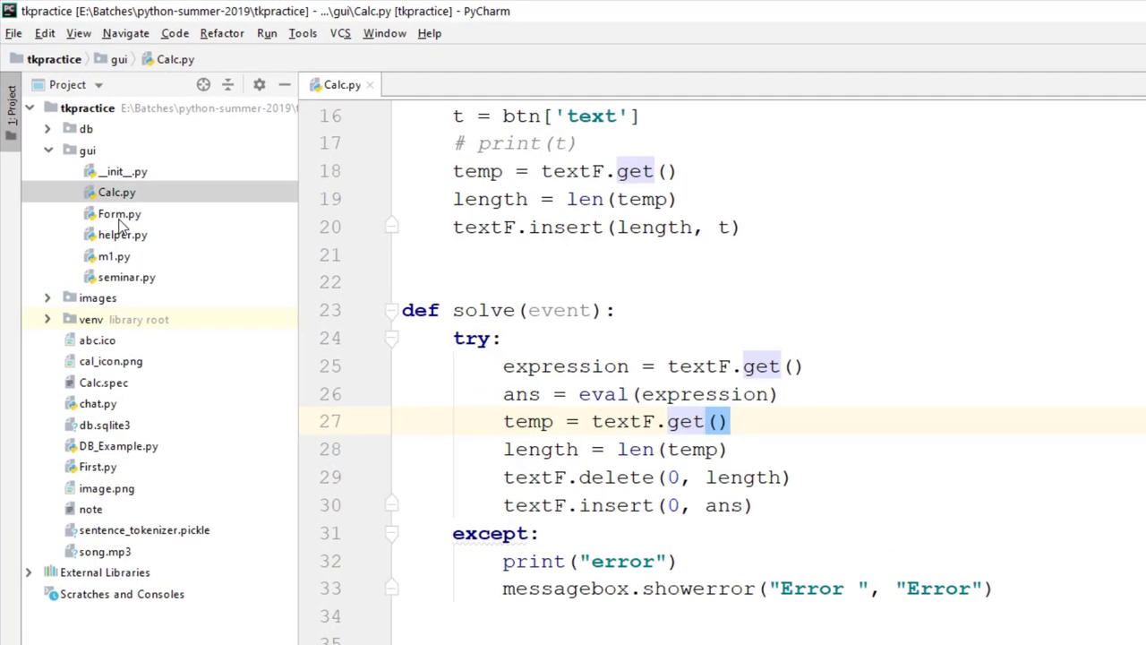
{"action": "double_click", "coordinate": [119, 215]}
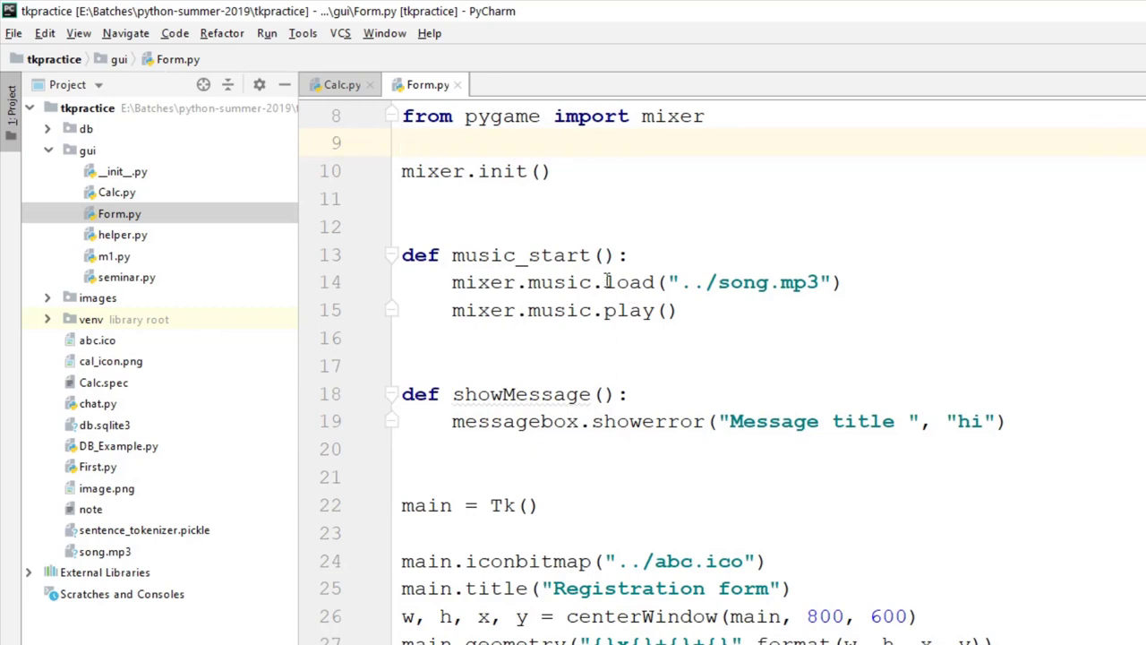
Step: Run Form.py so the Registration form window appears, and shift it left
{"action": "right_click", "coordinate": [652, 342]}
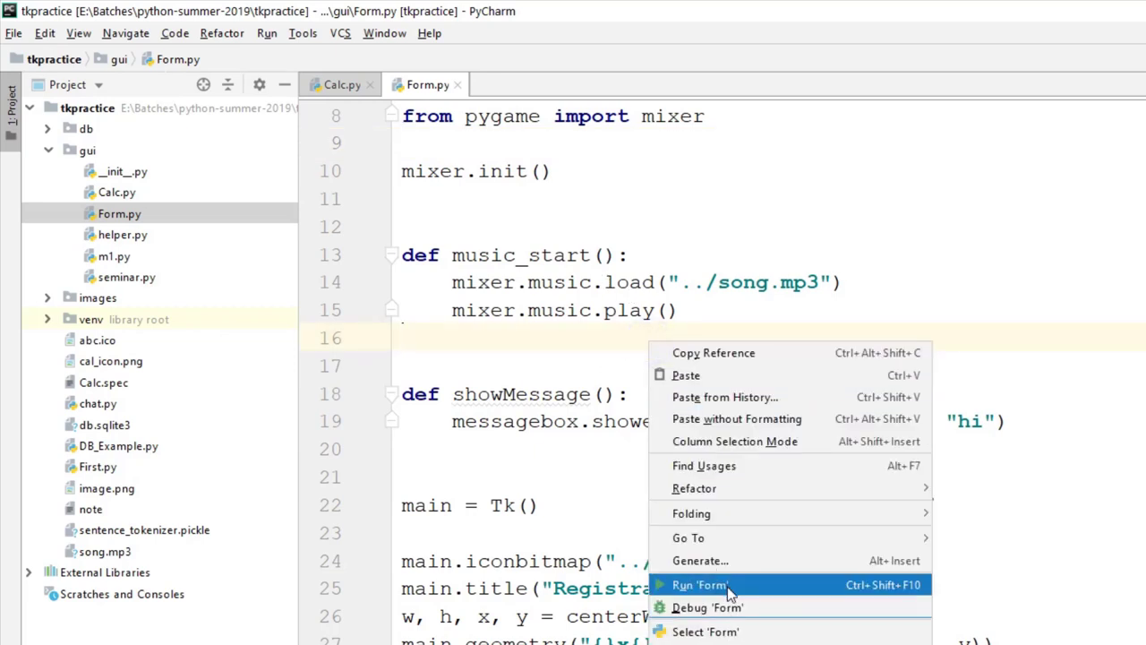
{"action": "left_click", "coordinate": [727, 587]}
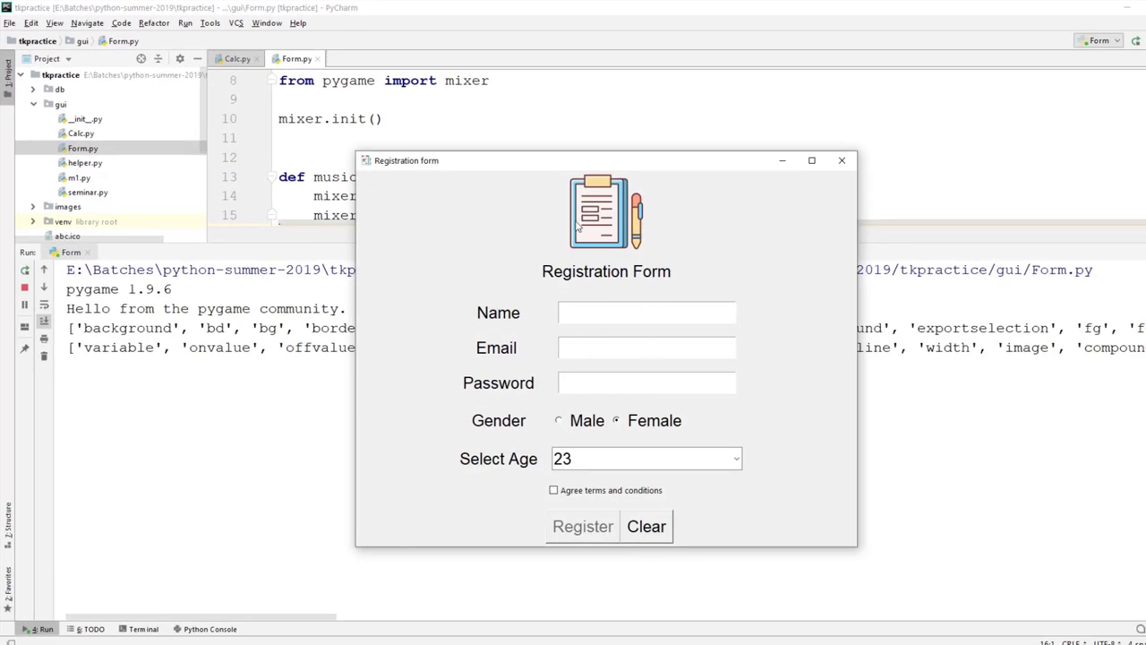
{"action": "left_click_drag", "start_coordinate": [567, 172], "coordinate": [477, 166]}
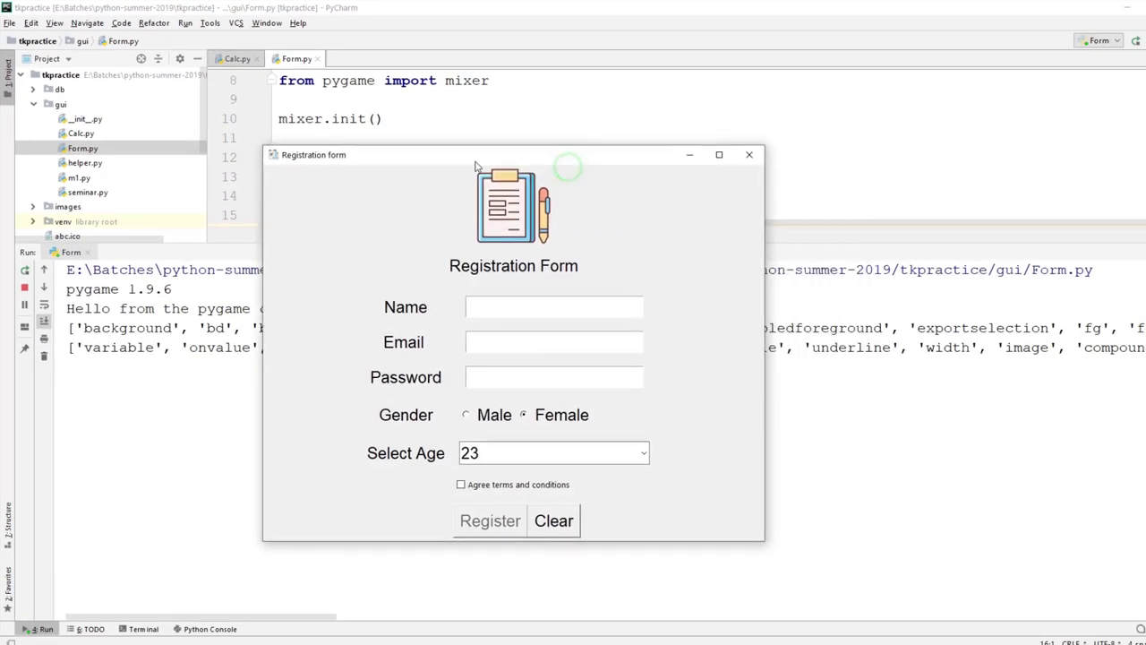
Step: Try the Name, Email and Password fields, reposition the window, then close the app
{"action": "left_click", "coordinate": [497, 314]}
{"action": "left_click", "coordinate": [492, 346]}
{"action": "left_click", "coordinate": [516, 372]}
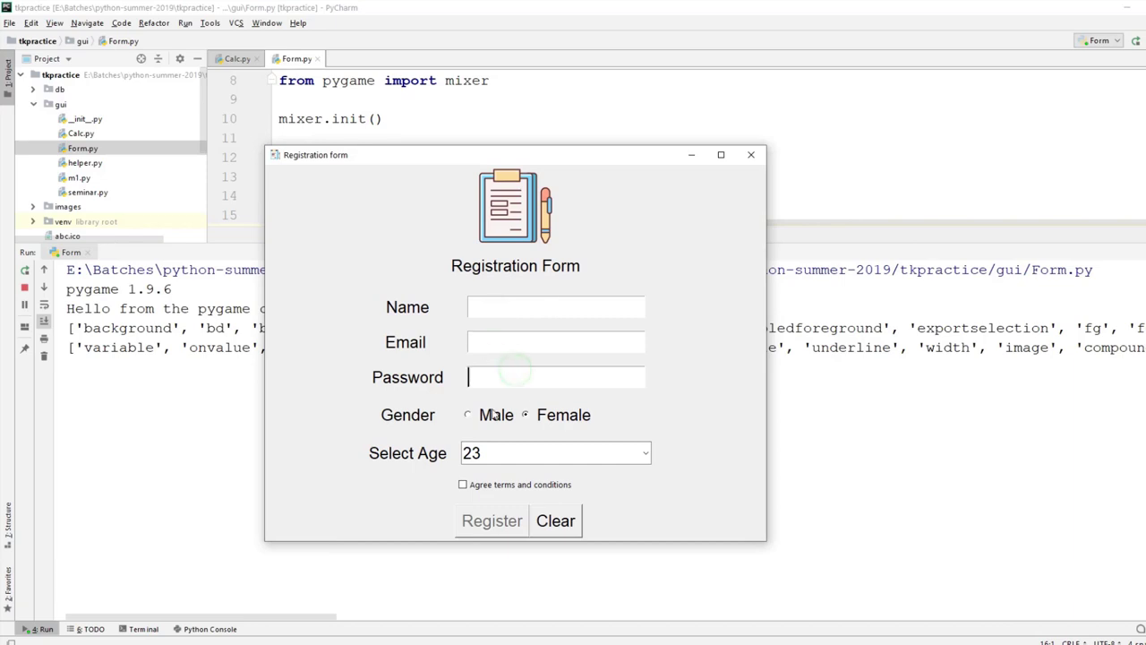
{"action": "left_click_drag", "start_coordinate": [462, 158], "coordinate": [562, 155]}
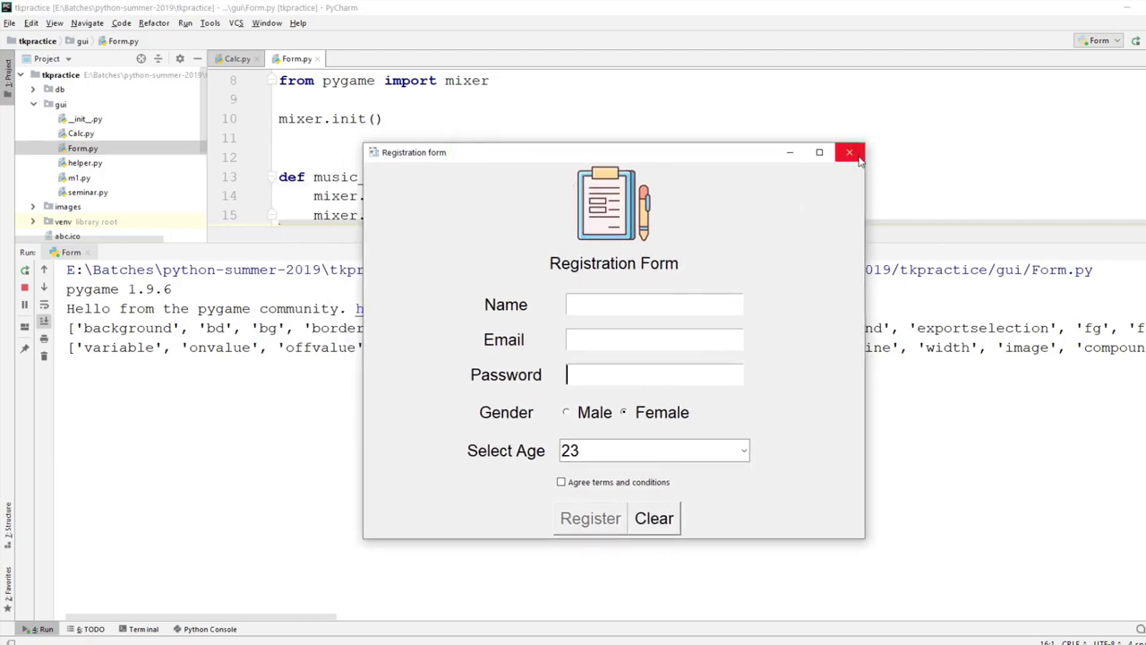
{"action": "left_click_drag", "start_coordinate": [602, 164], "coordinate": [564, 156]}
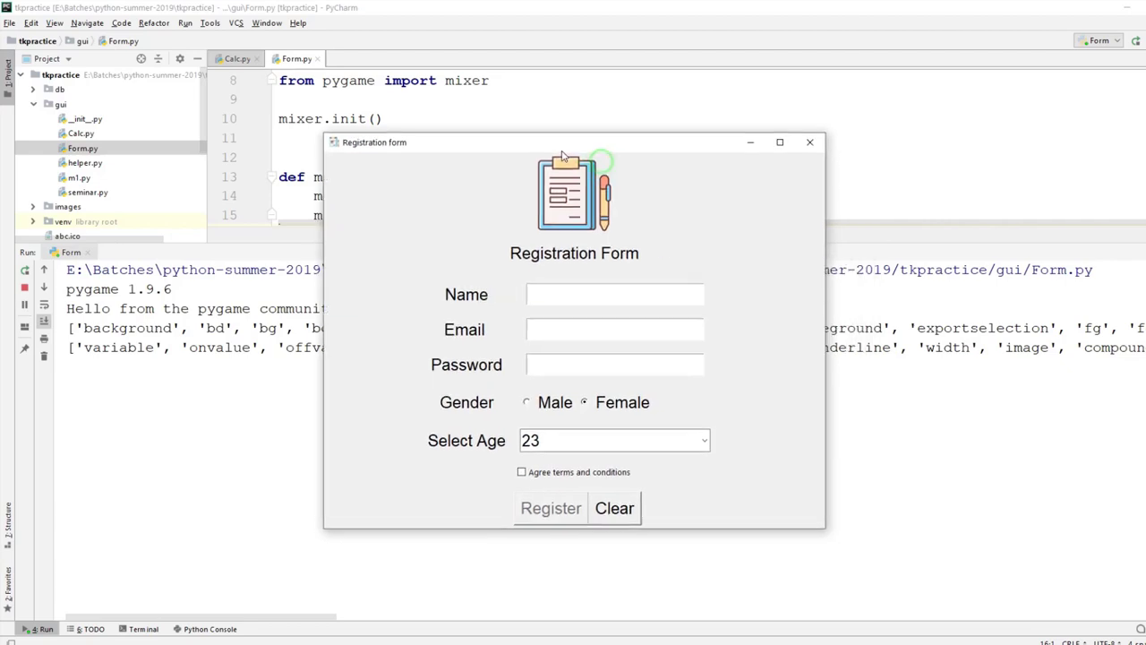
{"action": "left_click", "coordinate": [809, 144]}
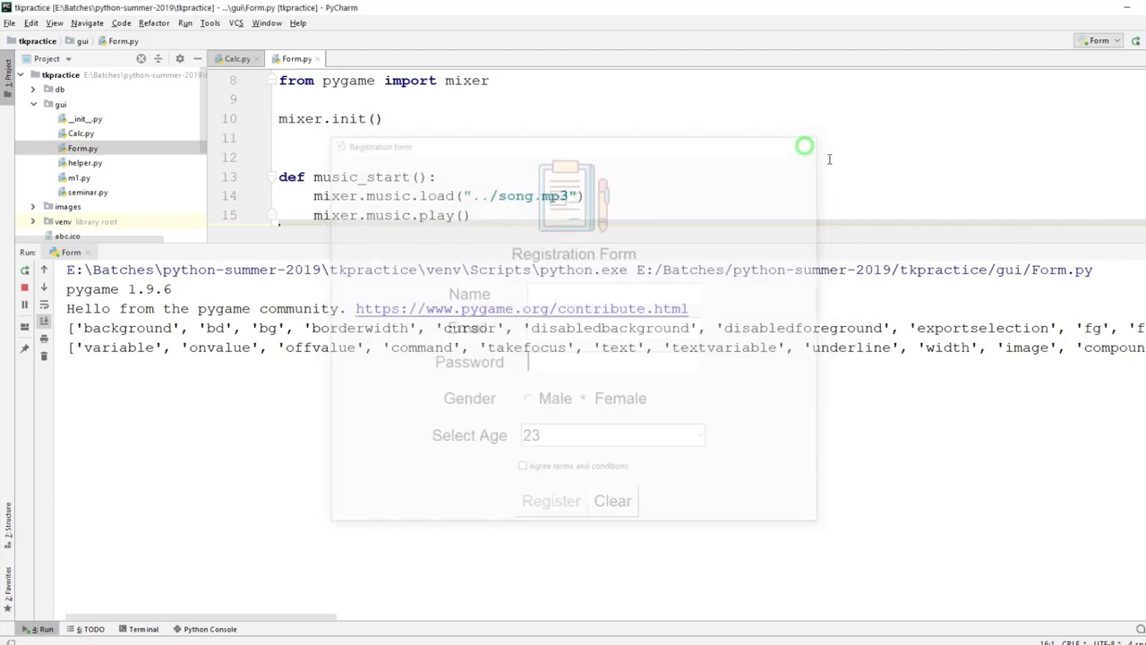
{"action": "key", "text": "shift+Escape"}
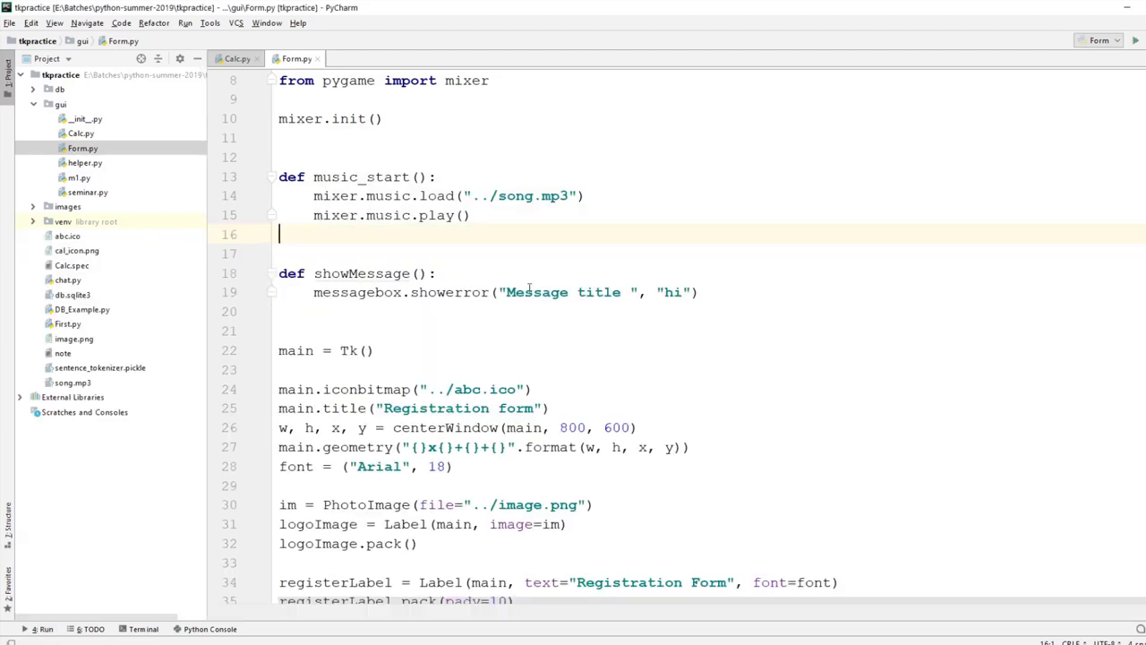
Step: Highlight the song.mp3, abc.ico and image.png paths on lines 14, 24 and 30
{"action": "scroll", "coordinate": [528, 287], "scroll_direction": "up", "scroll_amount": 3}
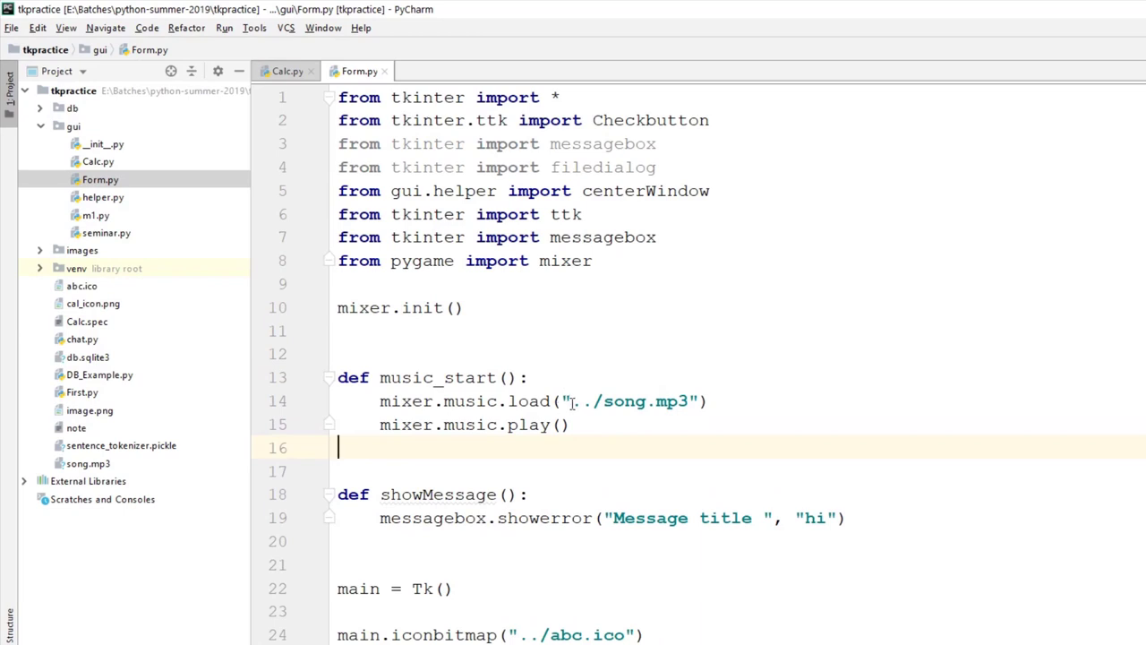
{"action": "left_click_drag", "start_coordinate": [593, 402], "coordinate": [689, 404]}
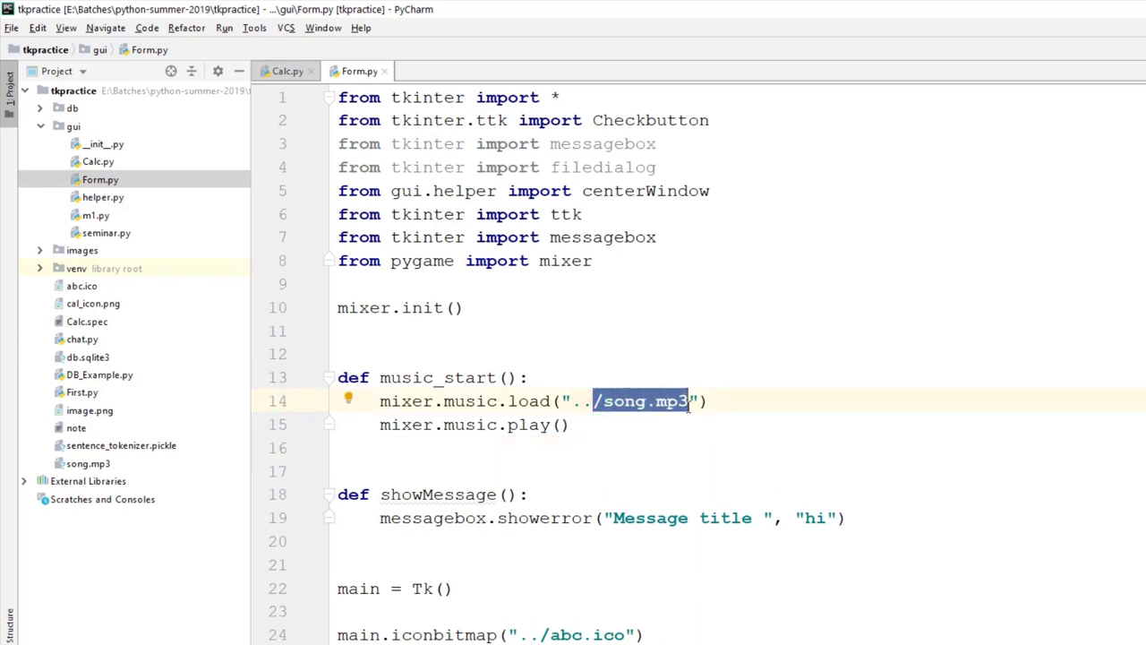
{"action": "scroll", "coordinate": [688, 405], "scroll_direction": "down", "scroll_amount": 2}
{"action": "left_click_drag", "start_coordinate": [540, 495], "coordinate": [625, 494]}
{"action": "scroll", "coordinate": [623, 479], "scroll_direction": "down", "scroll_amount": 3}
{"action": "left_click_drag", "start_coordinate": [583, 426], "coordinate": [668, 426]}
{"action": "scroll", "coordinate": [668, 426], "scroll_direction": "down", "scroll_amount": 3}
{"action": "scroll", "coordinate": [678, 420], "scroll_direction": "down", "scroll_amount": 1}
{"action": "scroll", "coordinate": [678, 420], "scroll_direction": "up", "scroll_amount": 5}
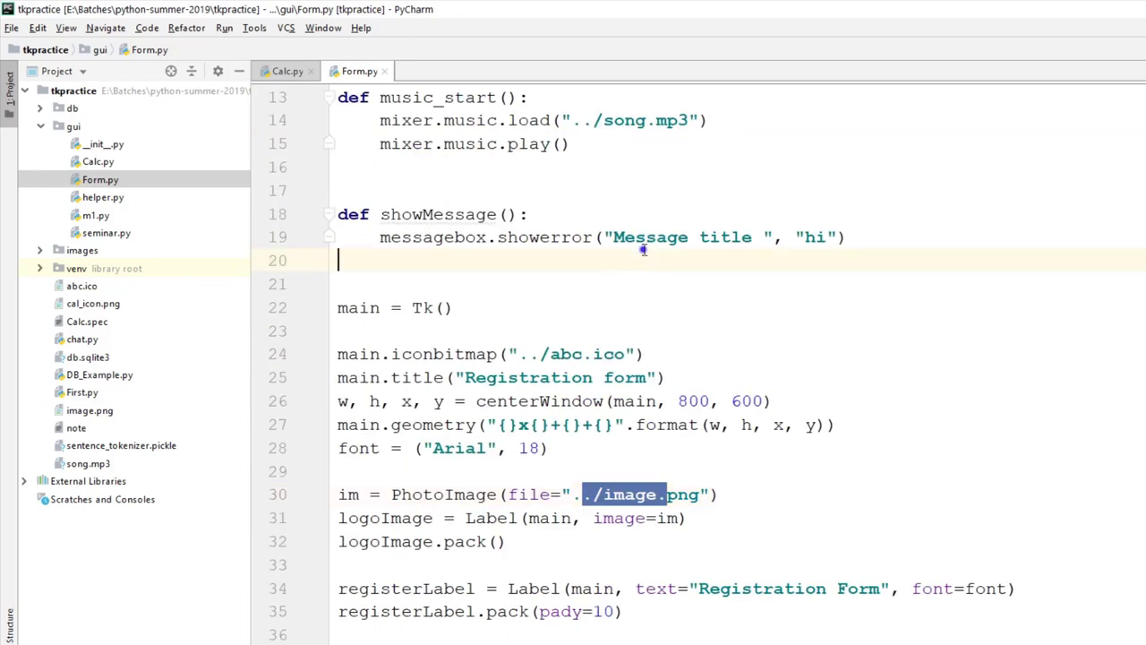
Step: Run Form again, click the Name field, and close the Registration form
{"action": "right_click", "coordinate": [644, 253]}
{"action": "left_click", "coordinate": [689, 532]}
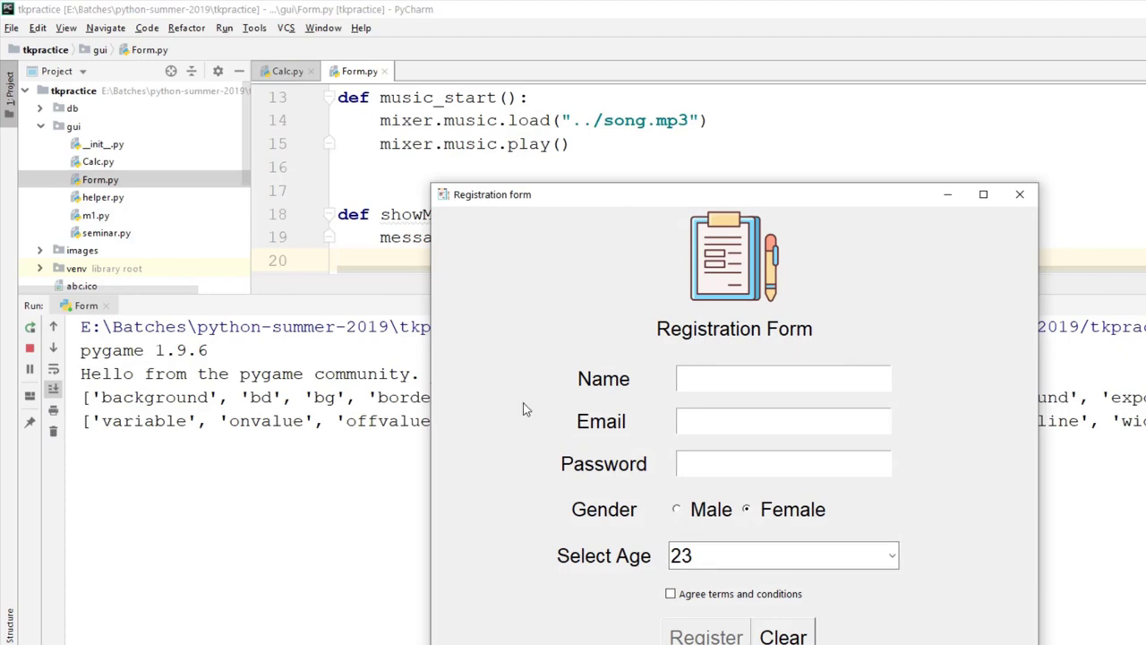
{"action": "left_click", "coordinate": [758, 380]}
{"action": "left_click", "coordinate": [1030, 195]}
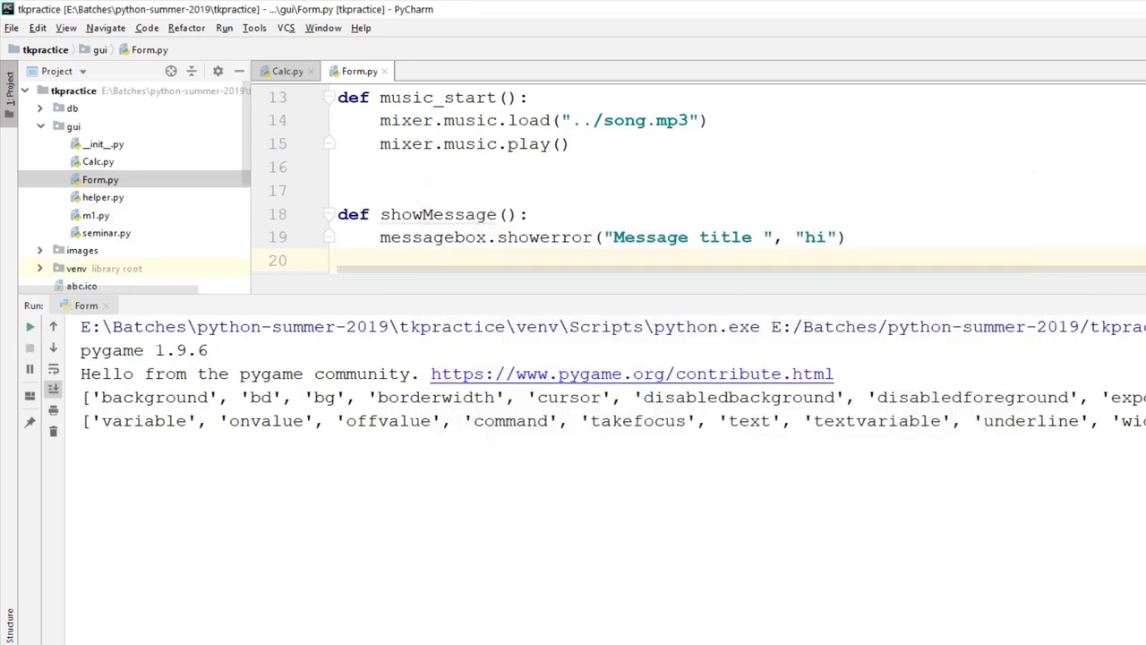
{"action": "key", "text": "shift+Escape"}
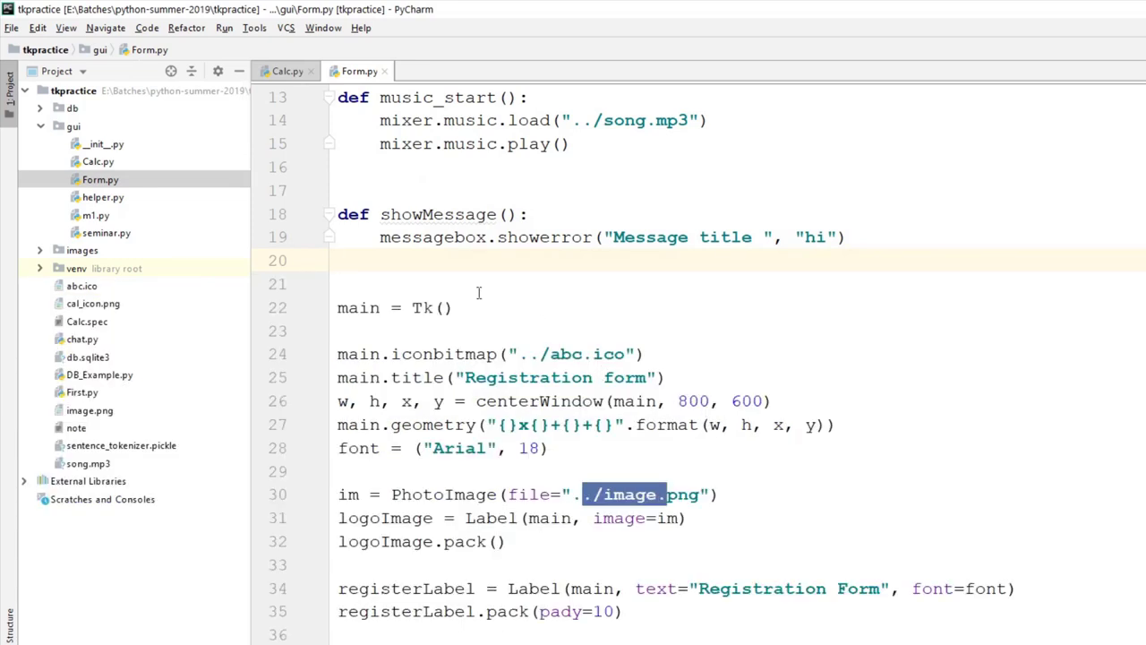
{"action": "scroll", "coordinate": [479, 293], "scroll_direction": "up", "scroll_amount": 4}
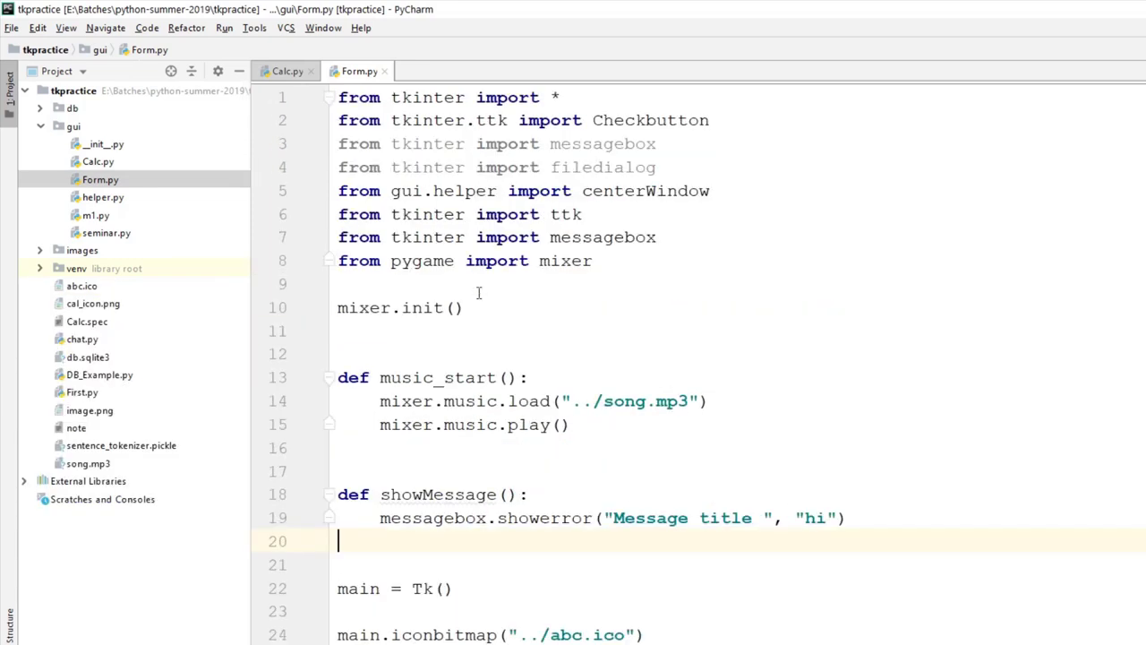
{"action": "left_click_drag", "start_coordinate": [573, 400], "coordinate": [690, 404]}
{"action": "left_click", "coordinate": [573, 401]}
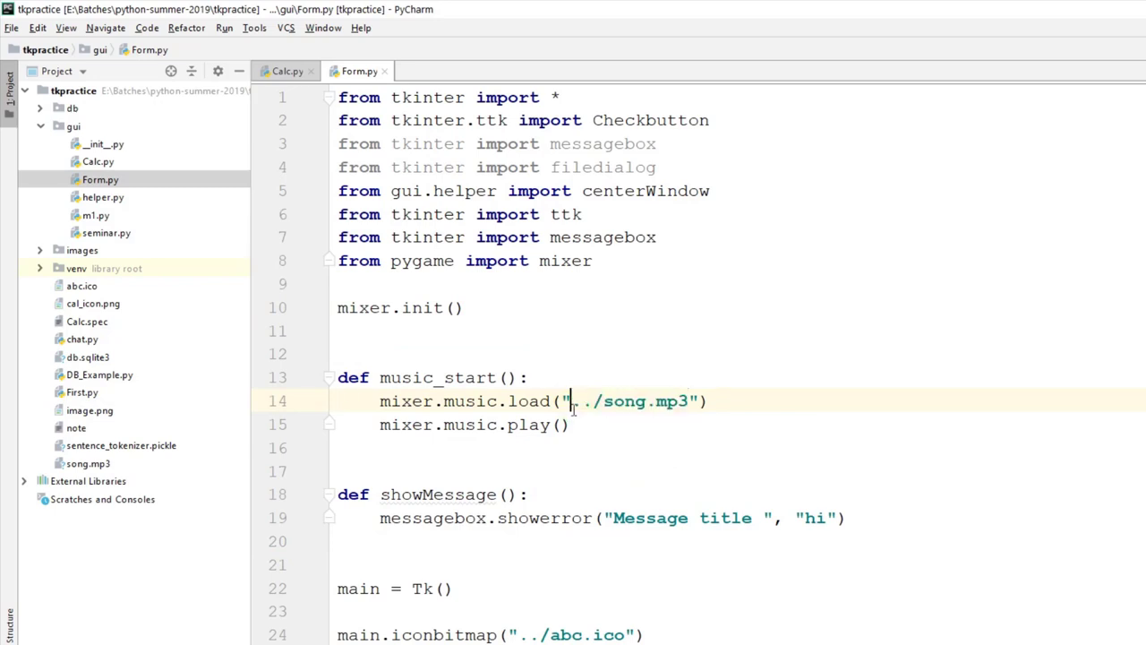
{"action": "left_click_drag", "start_coordinate": [572, 401], "coordinate": [594, 401]}
{"action": "left_click", "coordinate": [94, 183]}
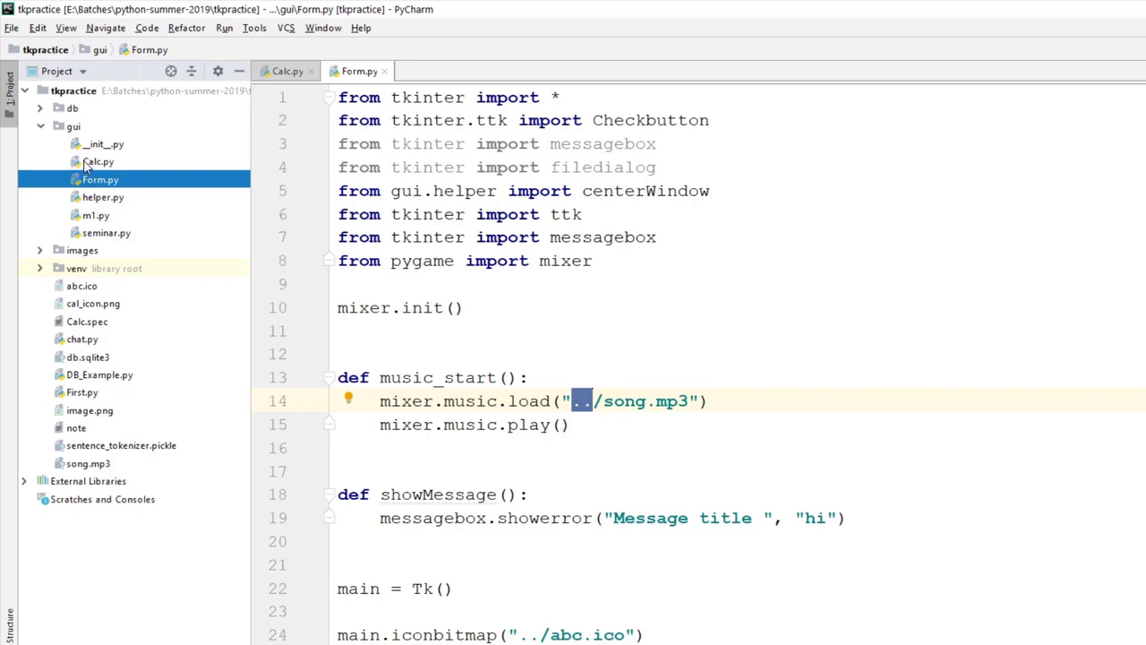
{"action": "left_click", "coordinate": [74, 127]}
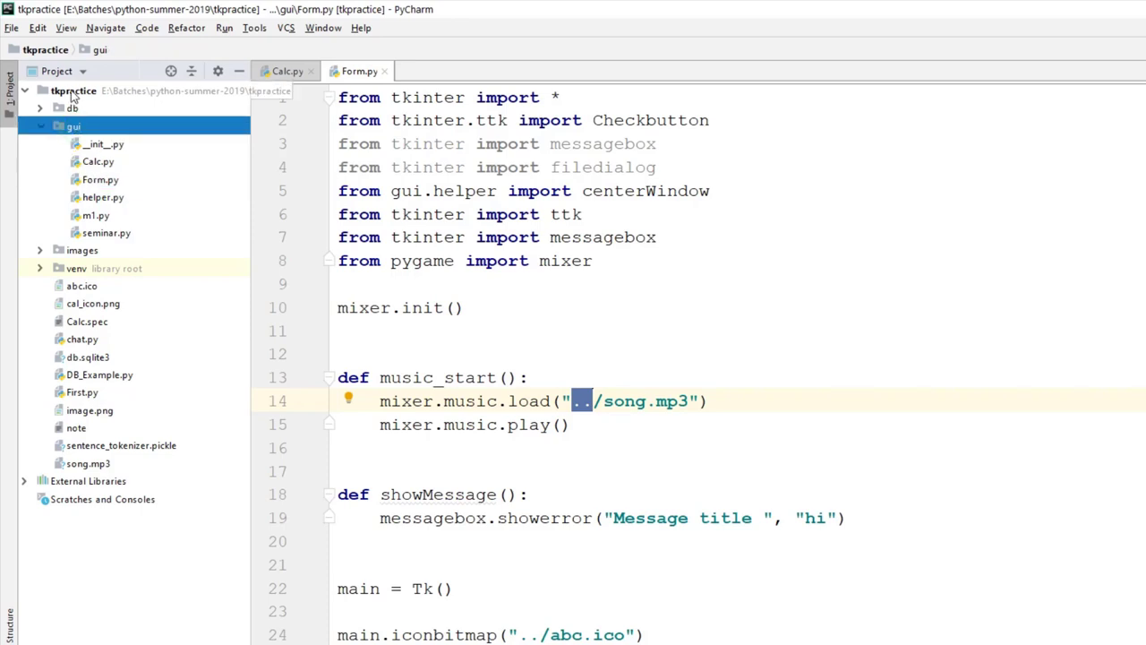
{"action": "left_click", "coordinate": [73, 91]}
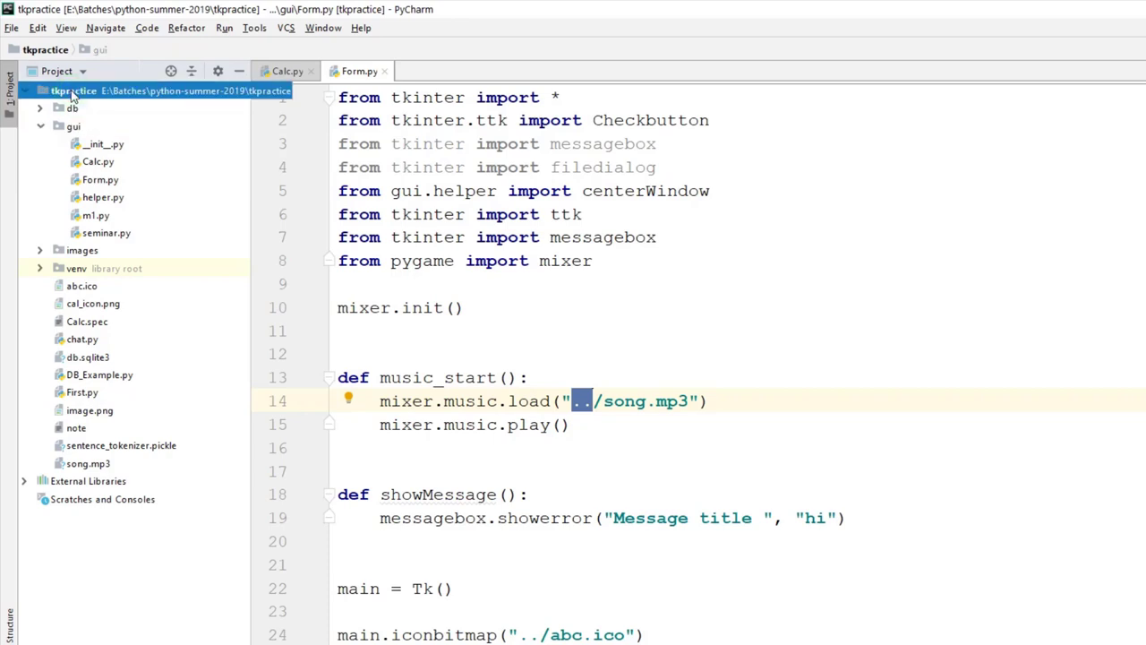
{"action": "left_click", "coordinate": [100, 464]}
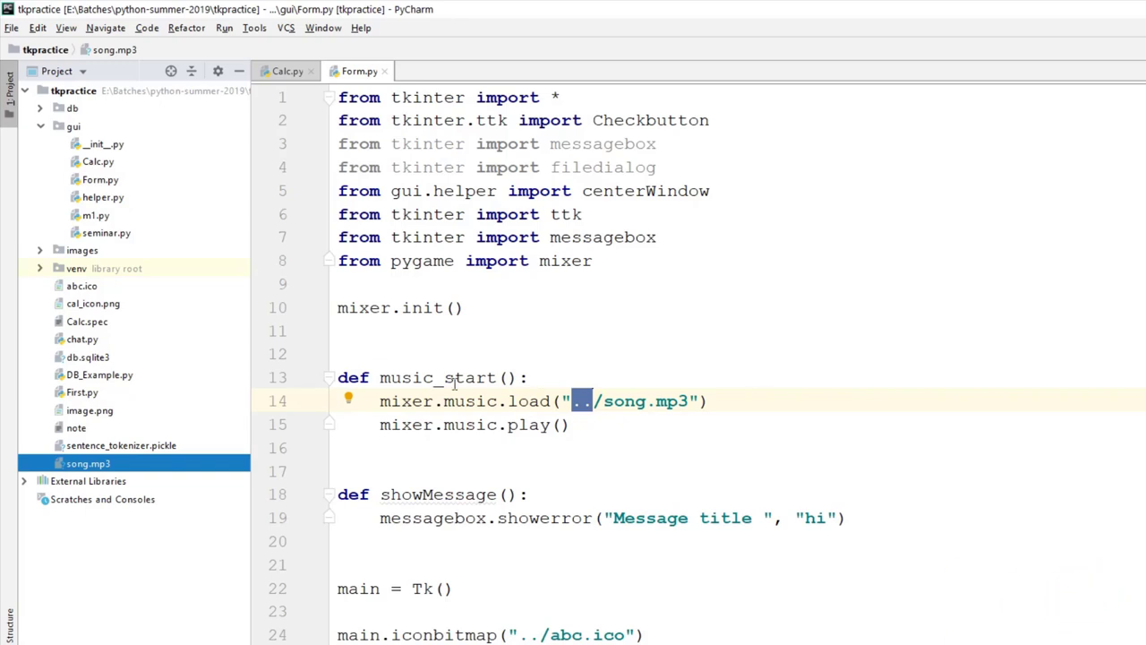
Step: Add a new directory named res inside gui, alongside Form.py
{"action": "left_click", "coordinate": [73, 127]}
{"action": "right_click", "coordinate": [70, 127]}
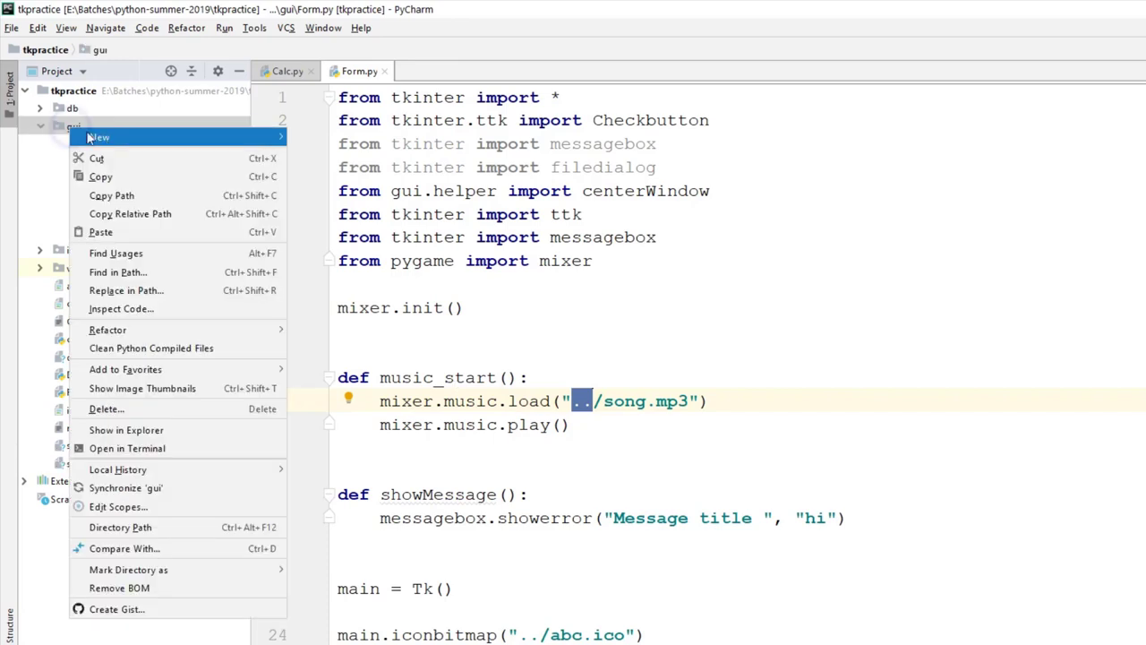
{"action": "mouse_move", "coordinate": [90, 136]}
{"action": "left_click", "coordinate": [359, 160]}
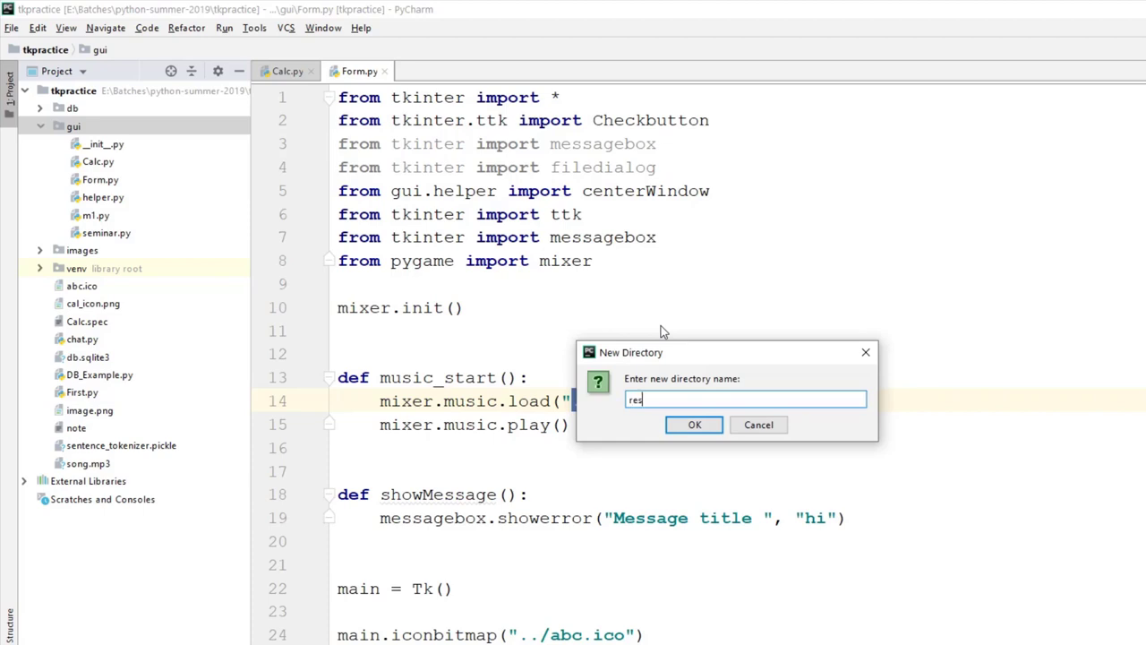
{"action": "key", "text": "Return"}
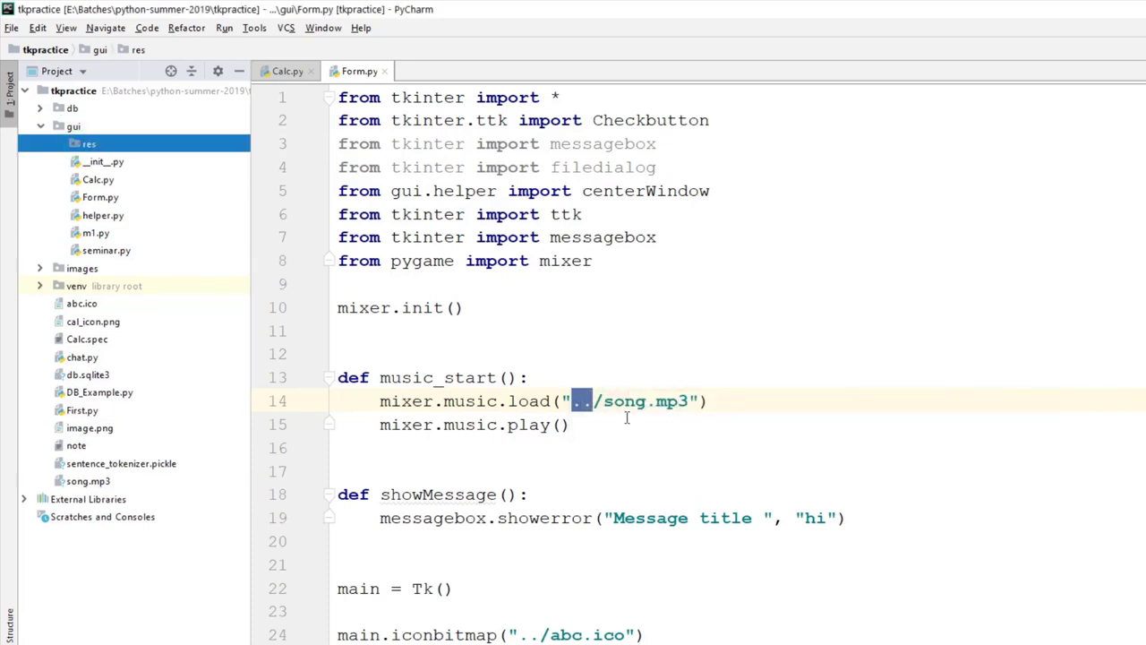
{"action": "left_click", "coordinate": [103, 199]}
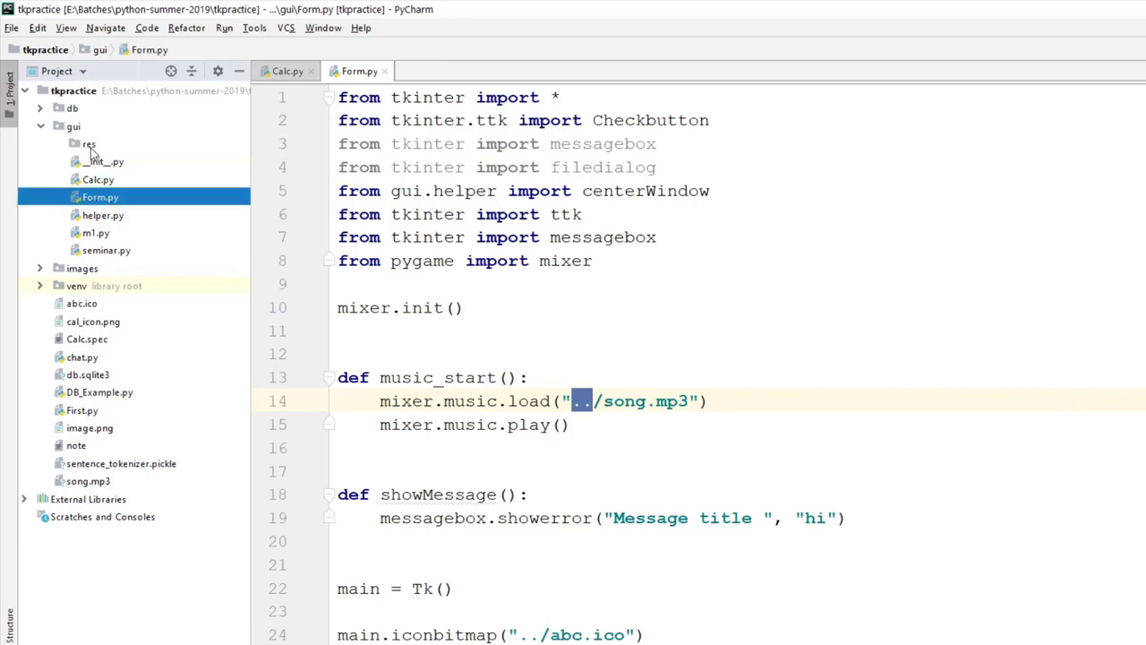
{"action": "left_click", "coordinate": [90, 145]}
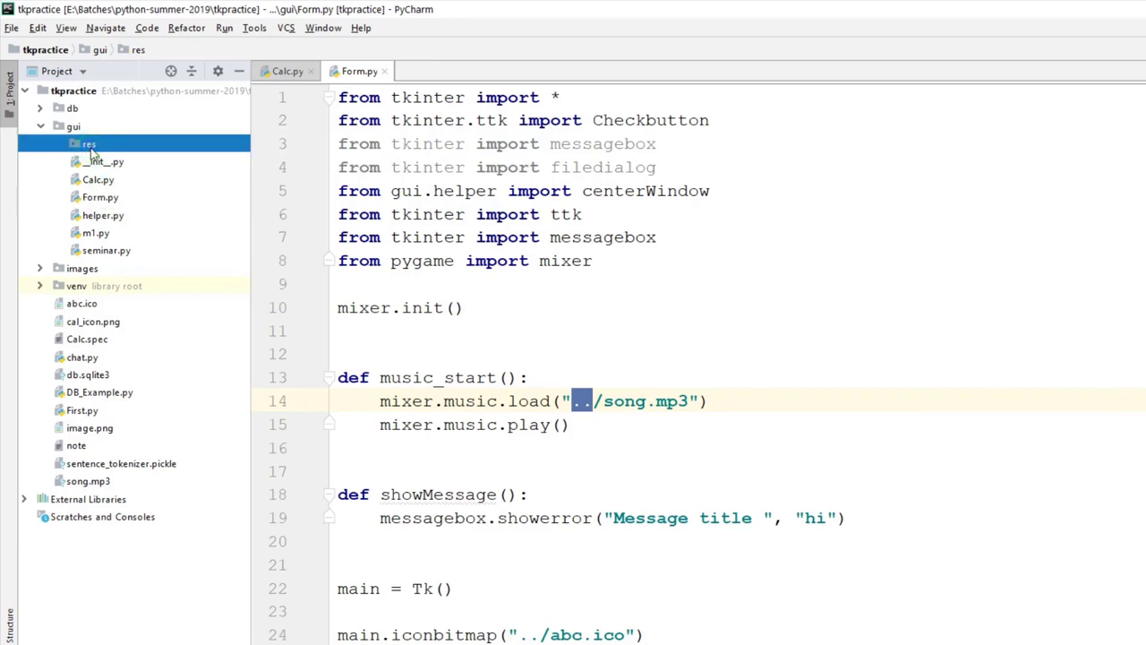
{"action": "left_click", "coordinate": [630, 407]}
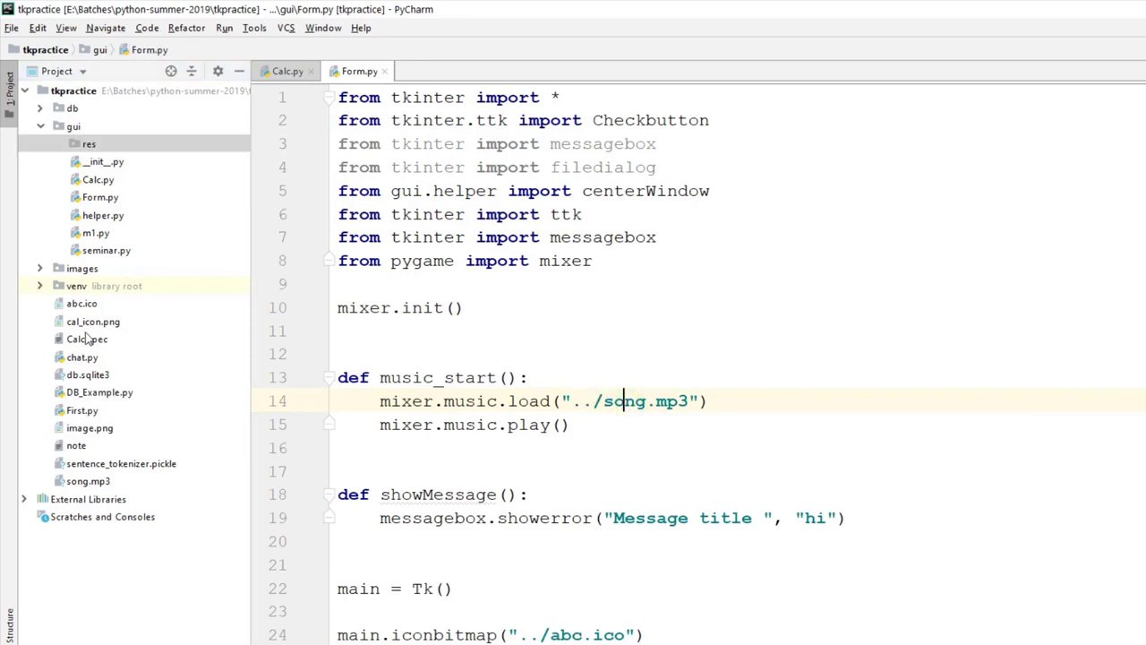
Step: Copy song.mp3 into the gui/res folder
{"action": "right_click", "coordinate": [94, 481]}
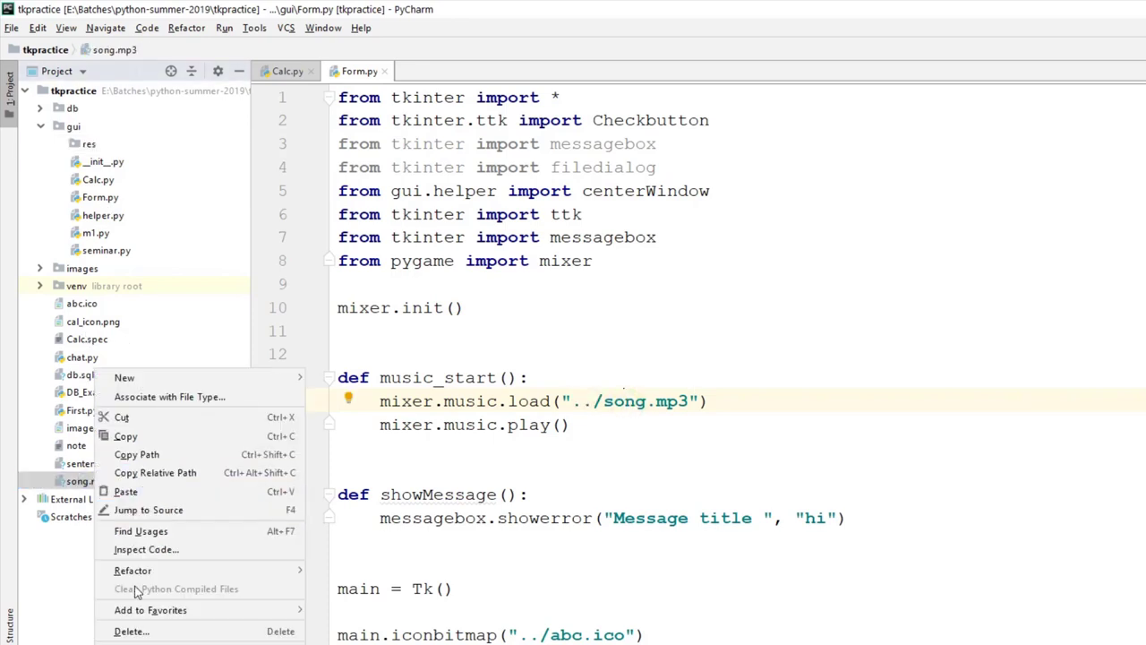
{"action": "left_click", "coordinate": [125, 436]}
{"action": "left_click", "coordinate": [87, 145]}
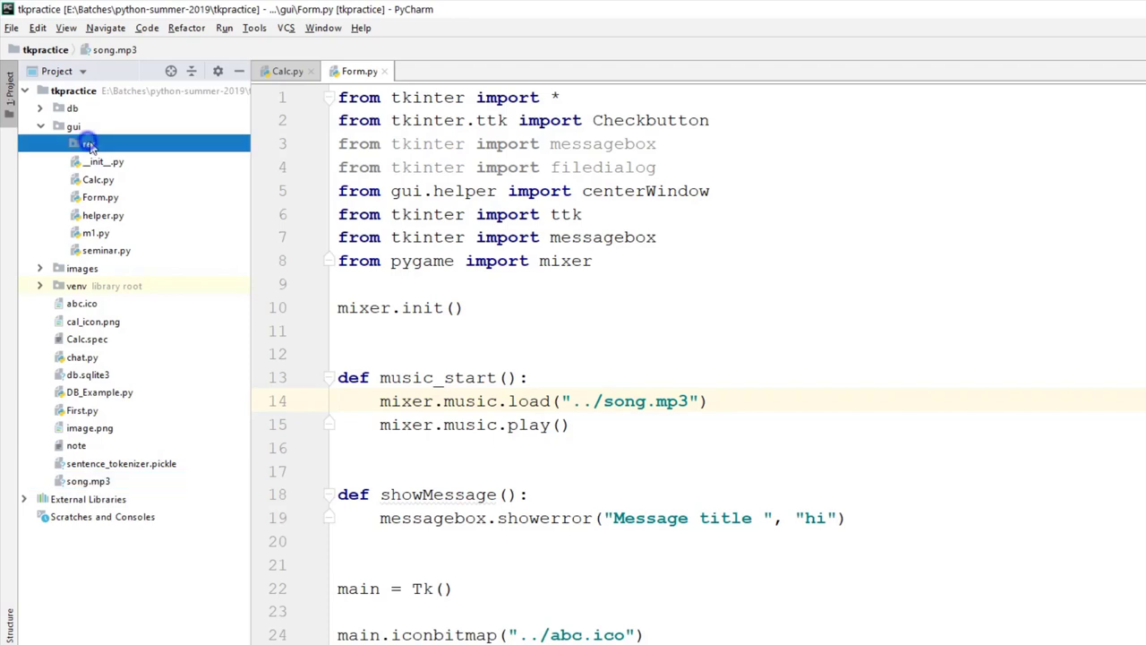
{"action": "right_click", "coordinate": [88, 145]}
{"action": "left_click", "coordinate": [153, 242]}
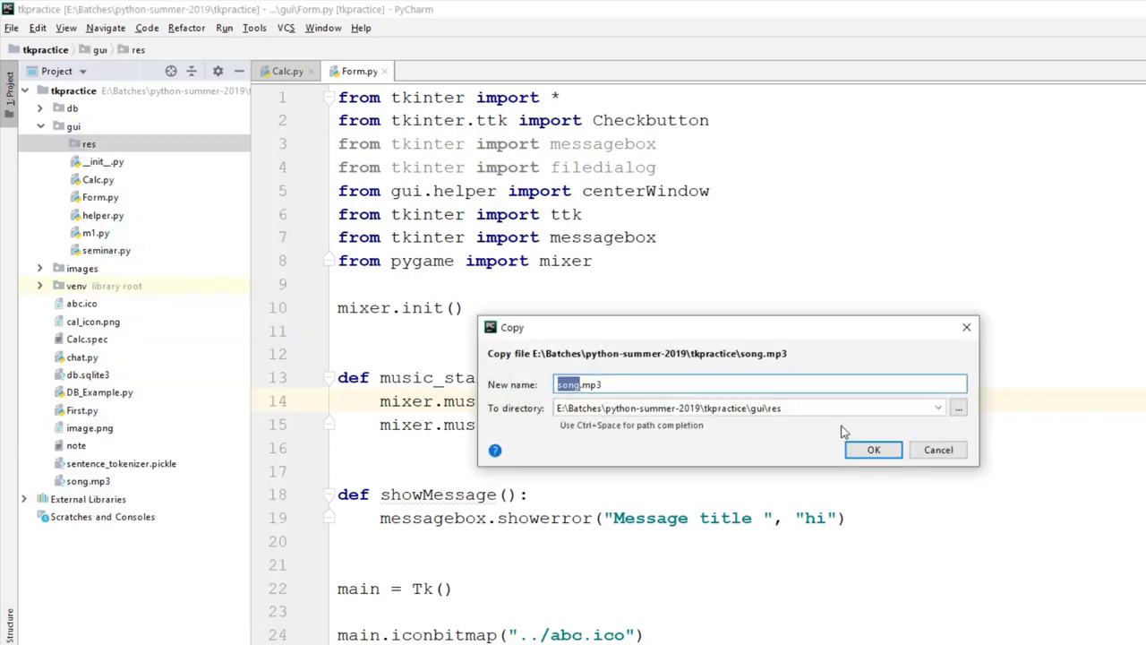
{"action": "left_click", "coordinate": [867, 449]}
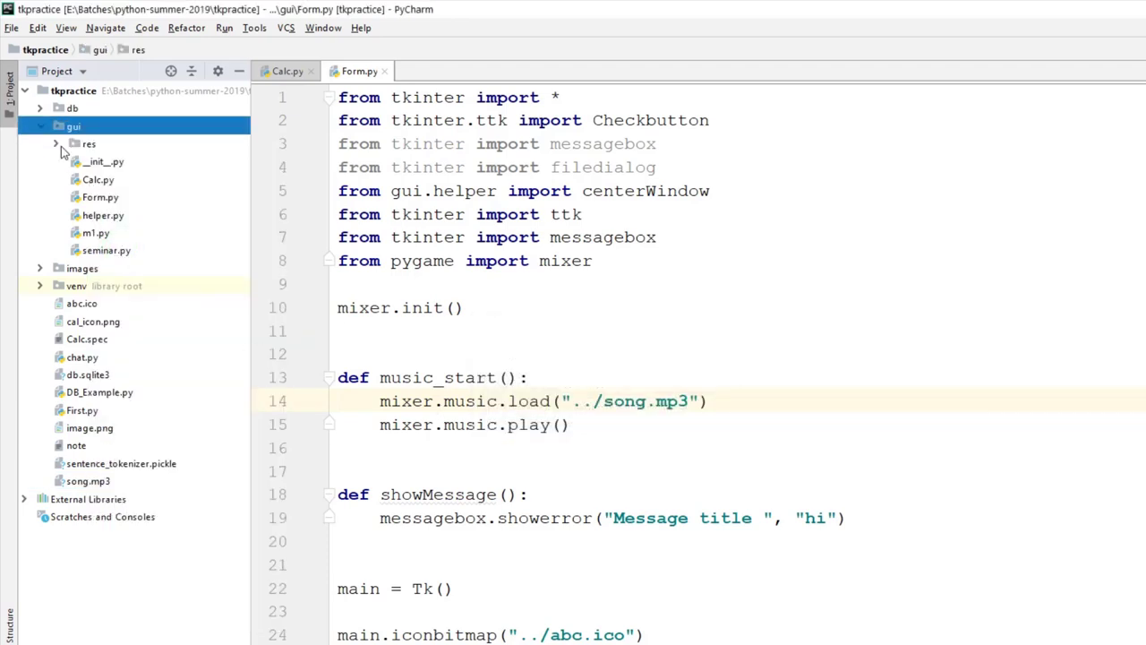
{"action": "left_click", "coordinate": [56, 144]}
{"action": "scroll", "coordinate": [641, 475], "scroll_direction": "down", "scroll_amount": 3}
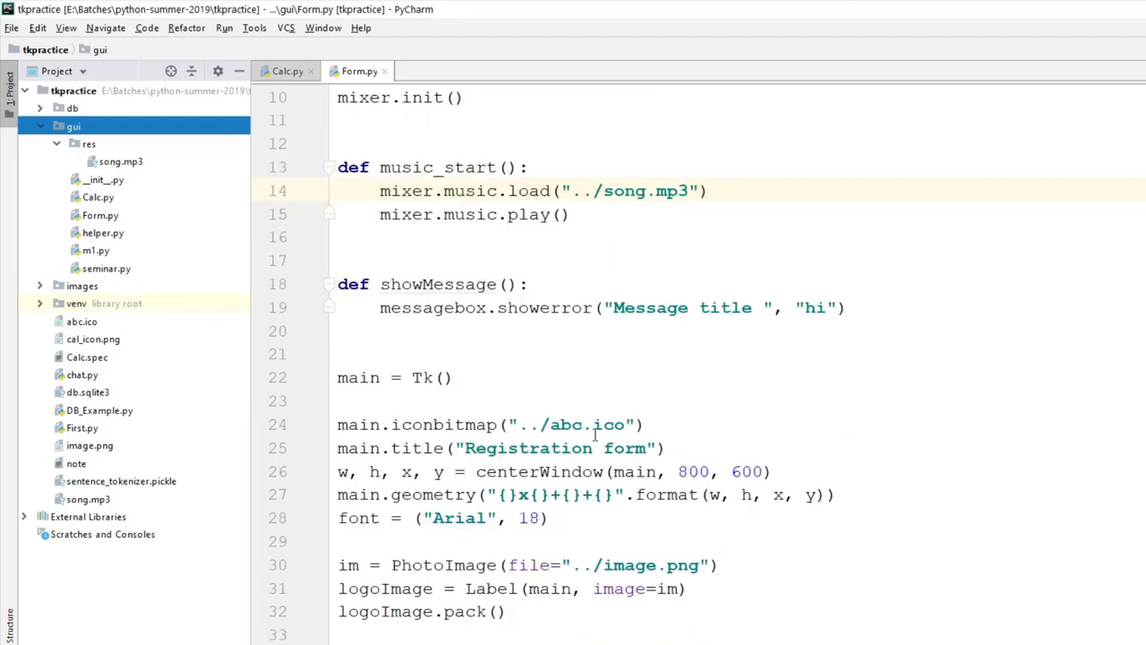
Step: Copy abc.ico into the gui/res folder
{"action": "left_click_drag", "start_coordinate": [553, 424], "coordinate": [625, 425]}
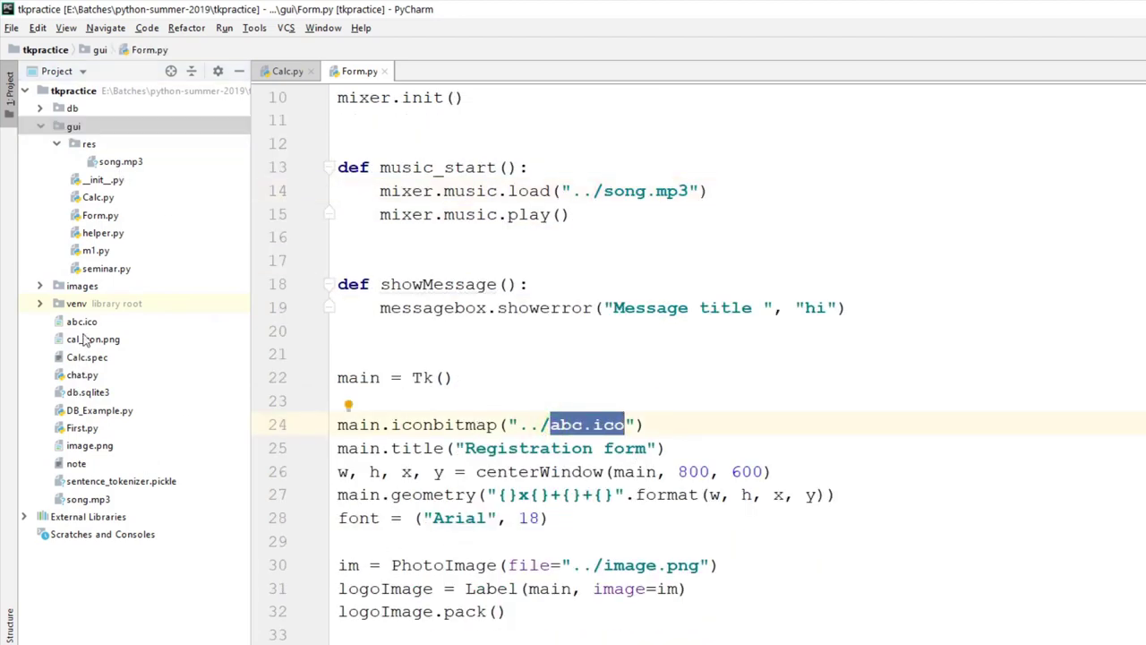
{"action": "right_click", "coordinate": [86, 324]}
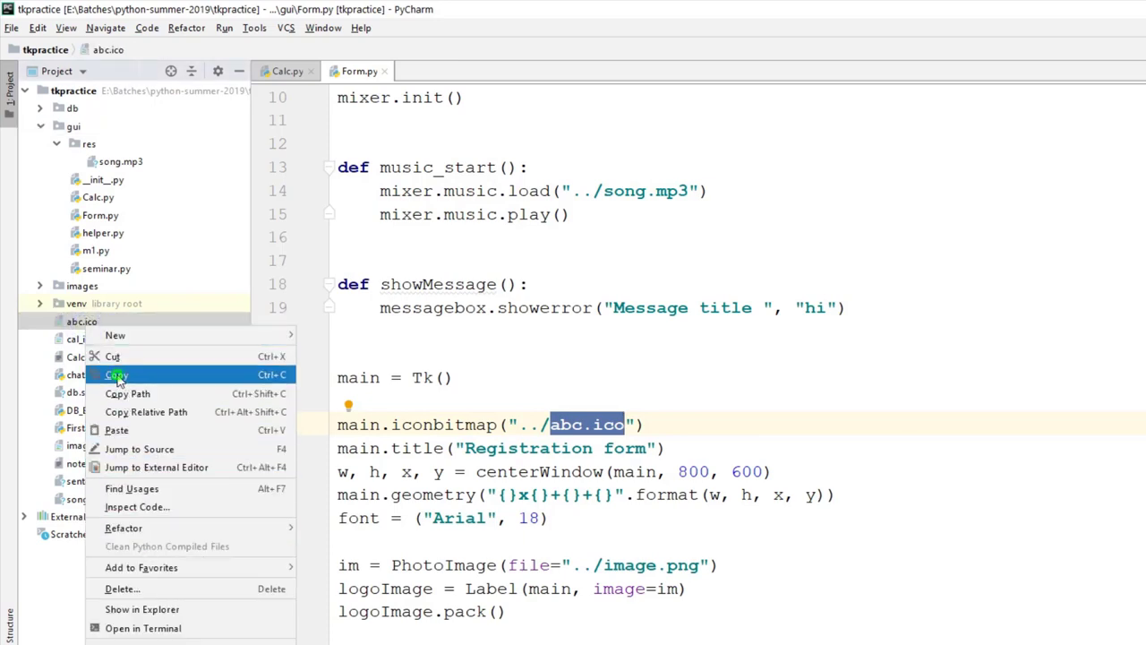
{"action": "left_click", "coordinate": [125, 403]}
{"action": "right_click", "coordinate": [90, 145]}
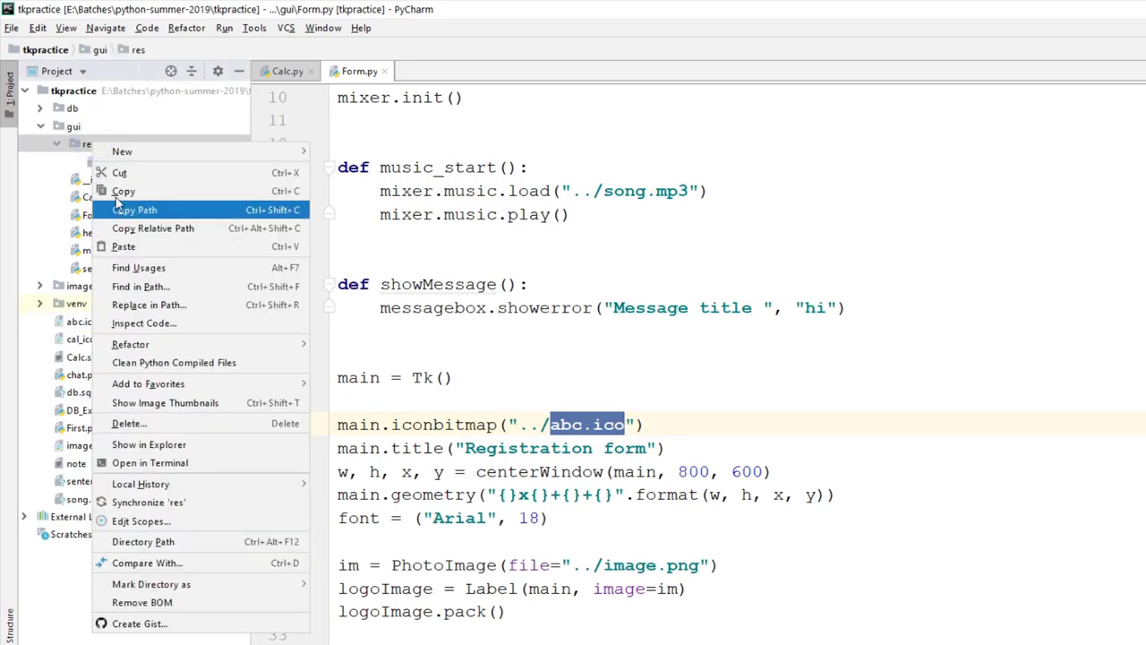
{"action": "left_click", "coordinate": [141, 255]}
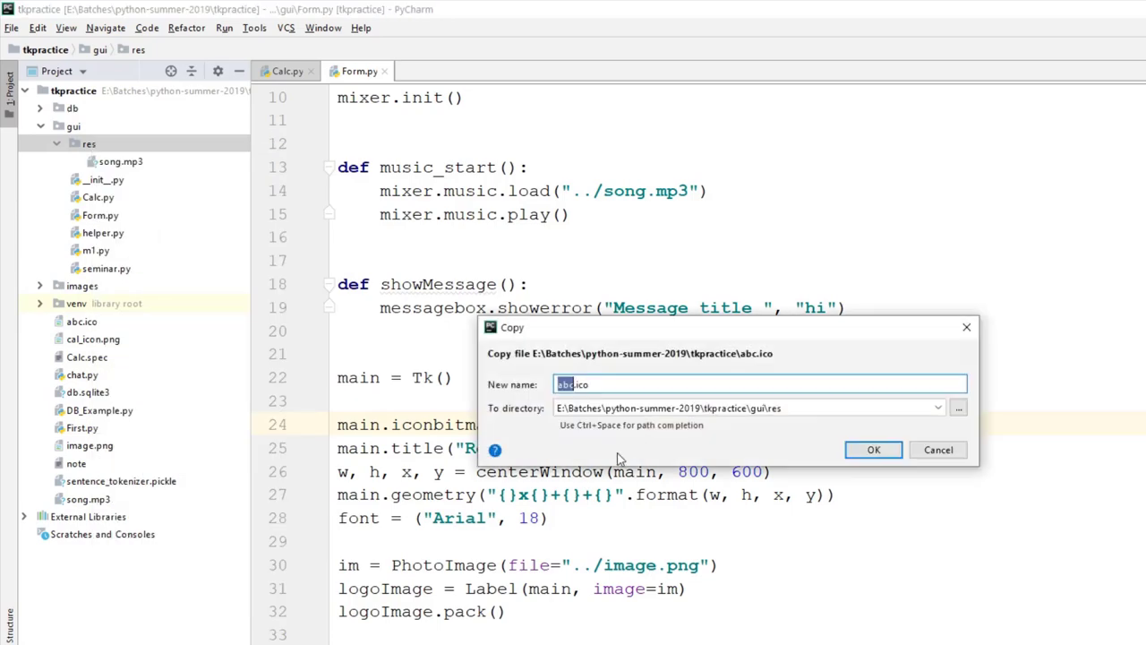
{"action": "left_click", "coordinate": [874, 458]}
{"action": "scroll", "coordinate": [675, 477], "scroll_direction": "down", "scroll_amount": 3}
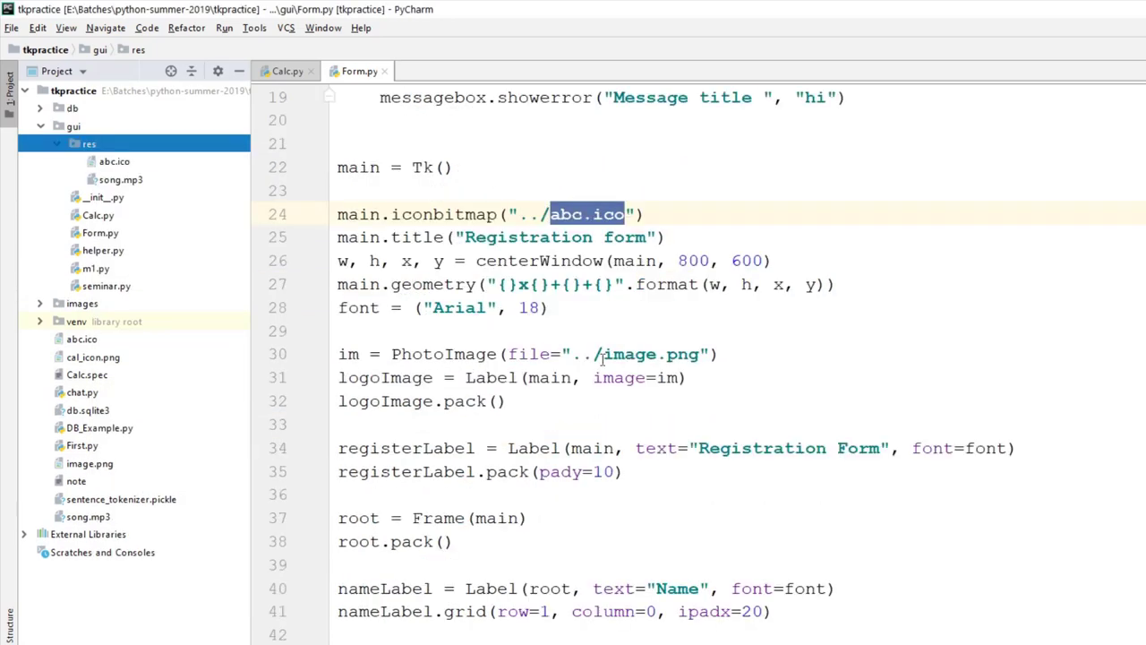
Step: Copy image.png into the gui/res folder
{"action": "left_click_drag", "start_coordinate": [602, 354], "coordinate": [699, 355]}
{"action": "scroll", "coordinate": [645, 509], "scroll_direction": "down", "scroll_amount": 18}
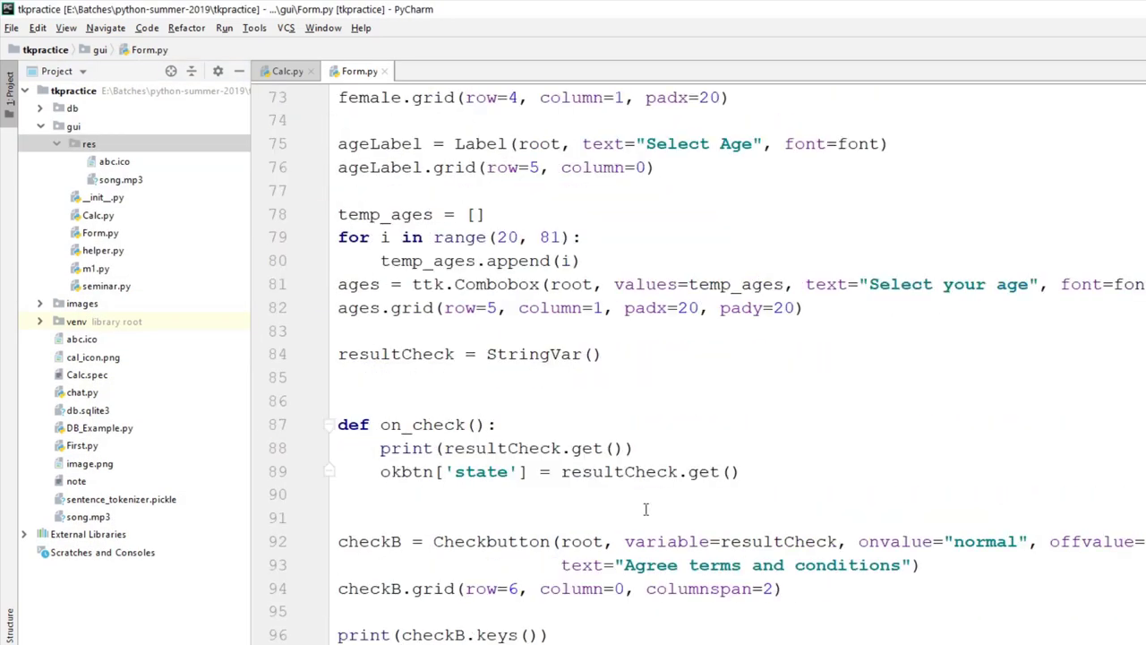
{"action": "scroll", "coordinate": [645, 508], "scroll_direction": "down", "scroll_amount": 5}
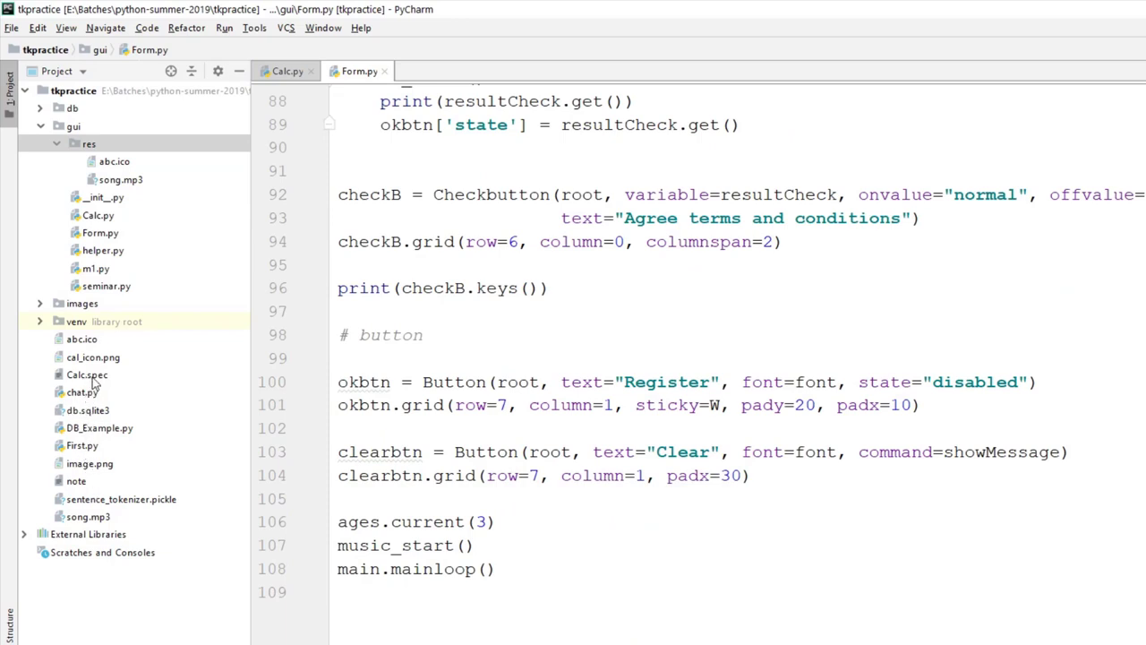
{"action": "right_click", "coordinate": [90, 463]}
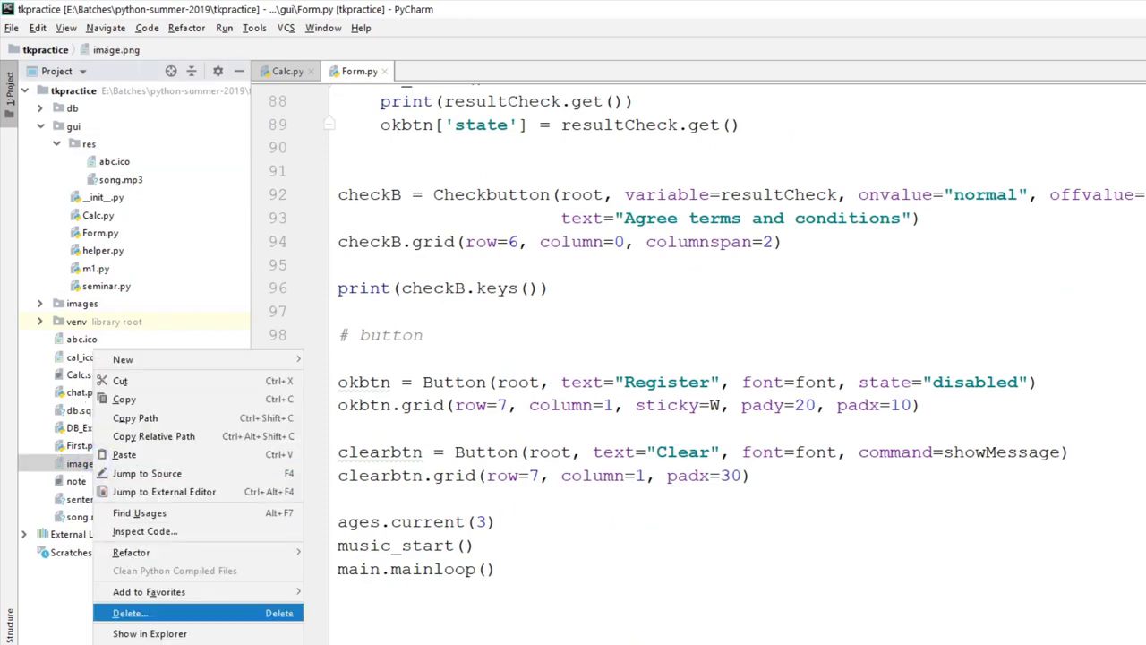
{"action": "left_click", "coordinate": [125, 399]}
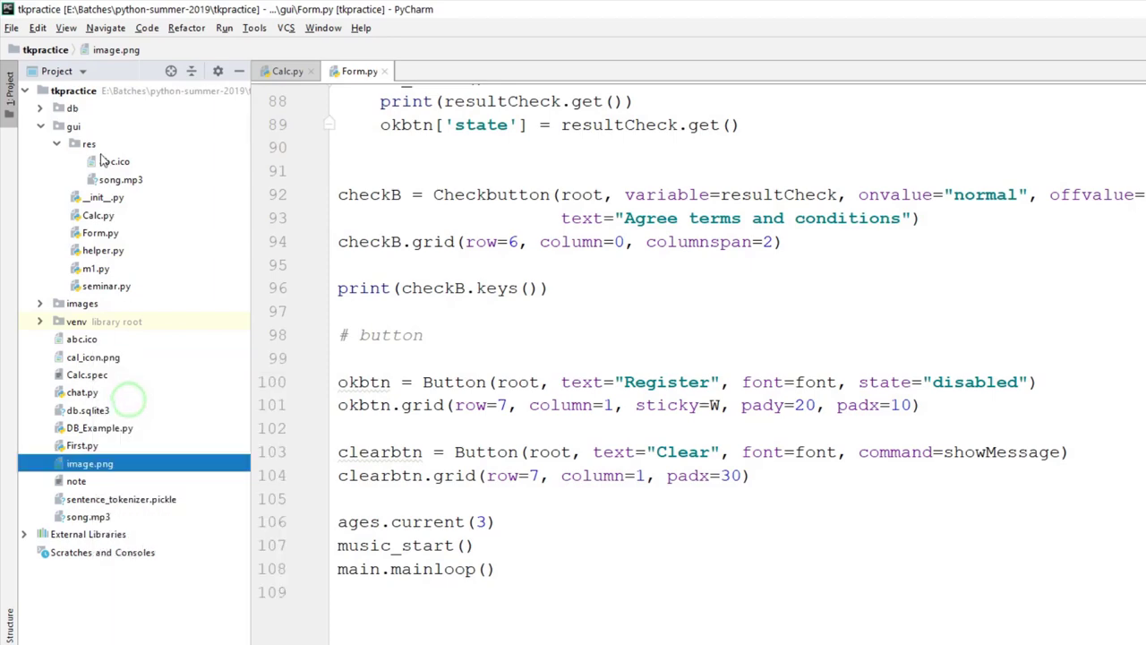
{"action": "left_click", "coordinate": [93, 145]}
{"action": "right_click", "coordinate": [93, 145]}
{"action": "left_click", "coordinate": [128, 262]}
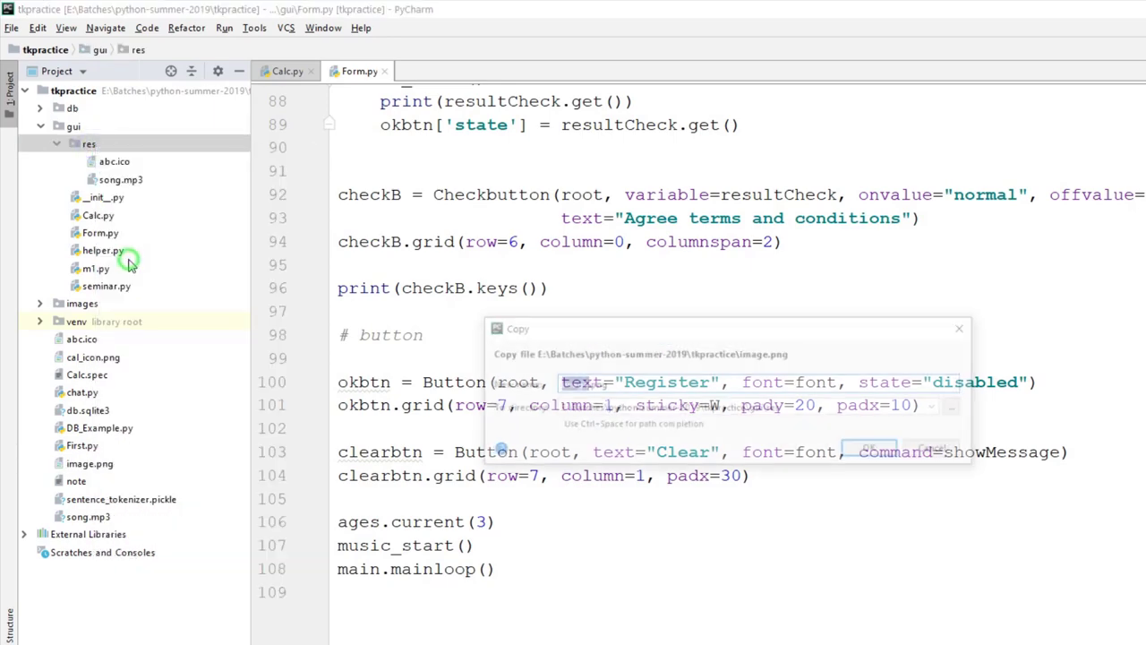
{"action": "left_click", "coordinate": [869, 448]}
{"action": "scroll", "coordinate": [544, 561], "scroll_direction": "up", "scroll_amount": 5}
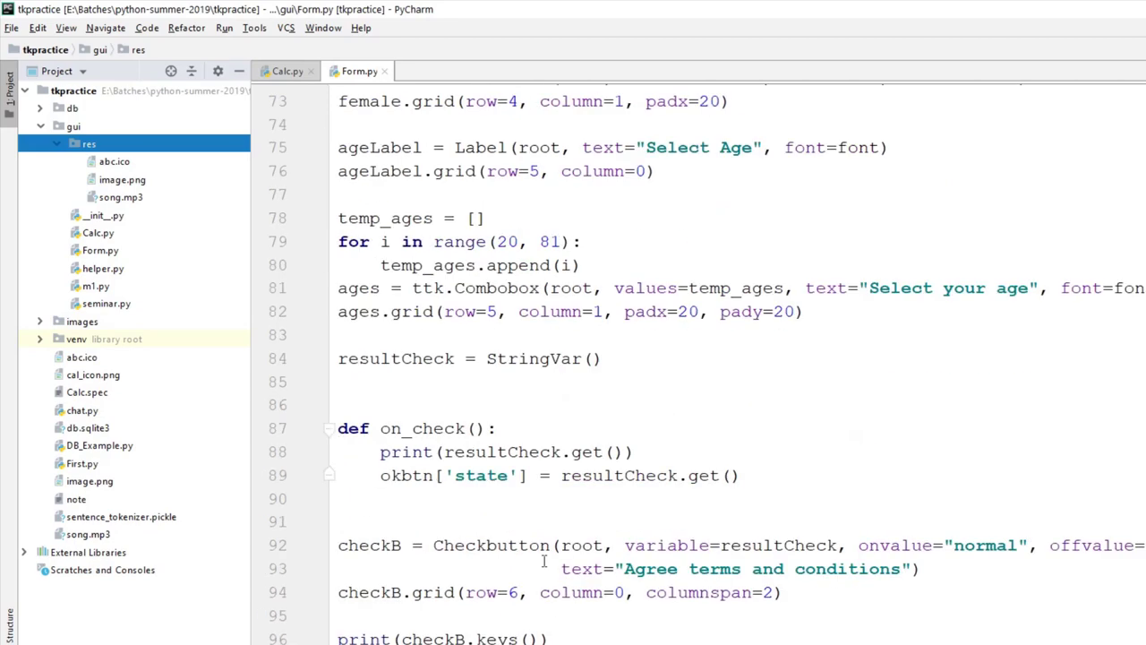
Step: Change the song path on line 14 to ./res/song.mp3
{"action": "scroll", "coordinate": [543, 562], "scroll_direction": "up", "scroll_amount": 20}
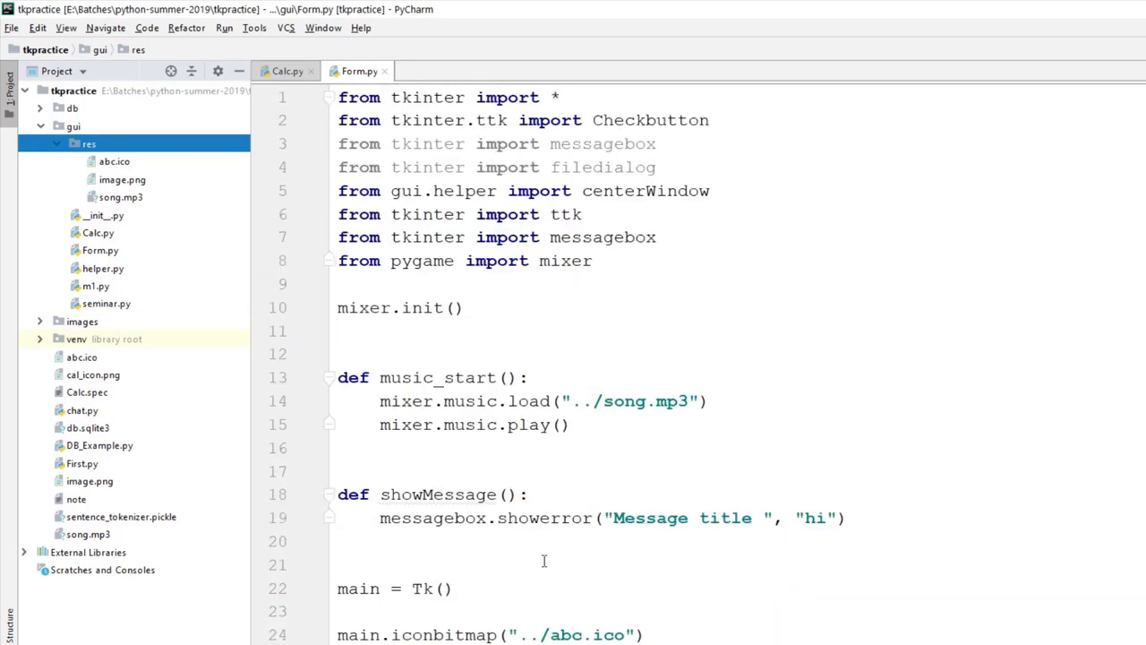
{"action": "left_click", "coordinate": [55, 145]}
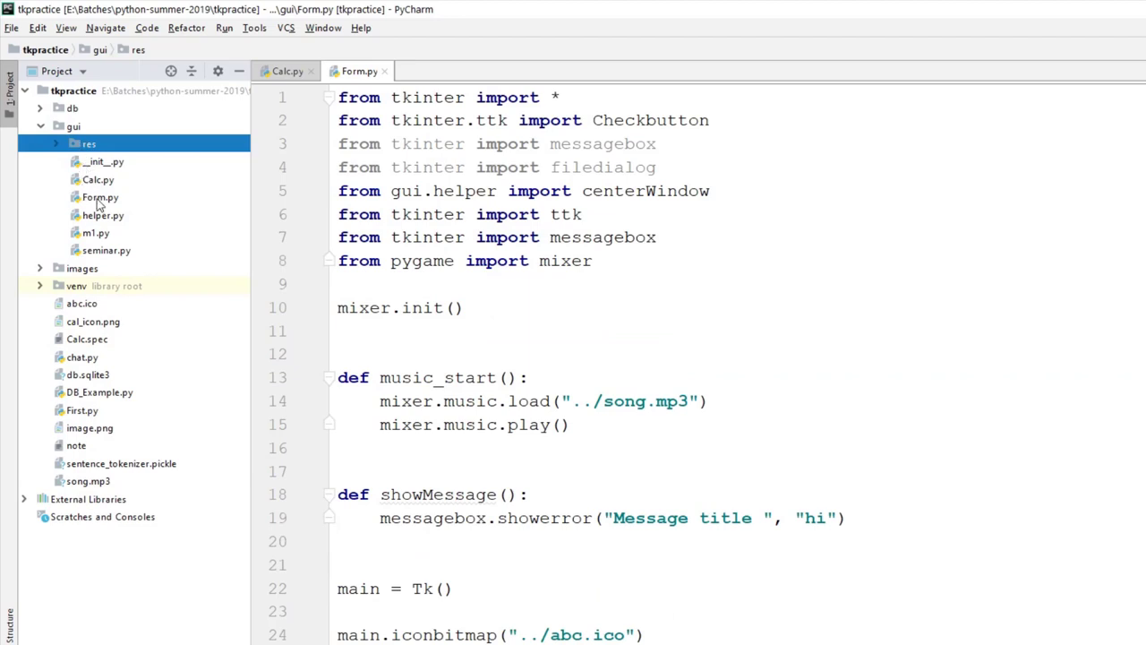
{"action": "left_click", "coordinate": [99, 199]}
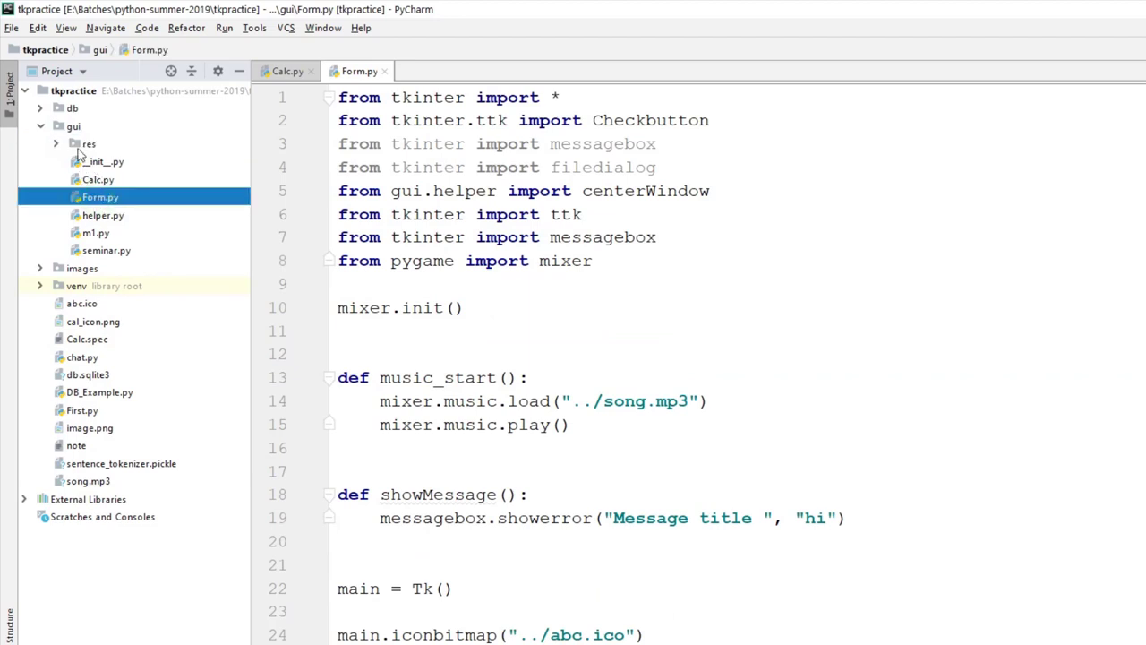
{"action": "left_click", "coordinate": [59, 146]}
{"action": "left_click", "coordinate": [57, 145]}
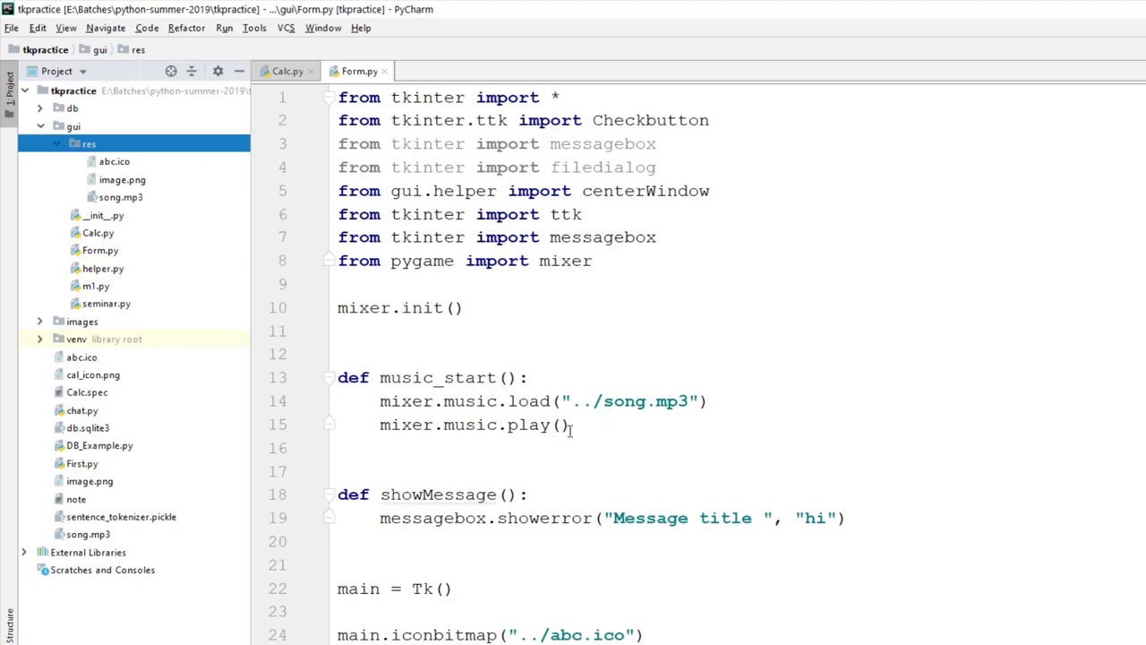
{"action": "left_click_drag", "start_coordinate": [573, 401], "coordinate": [690, 400]}
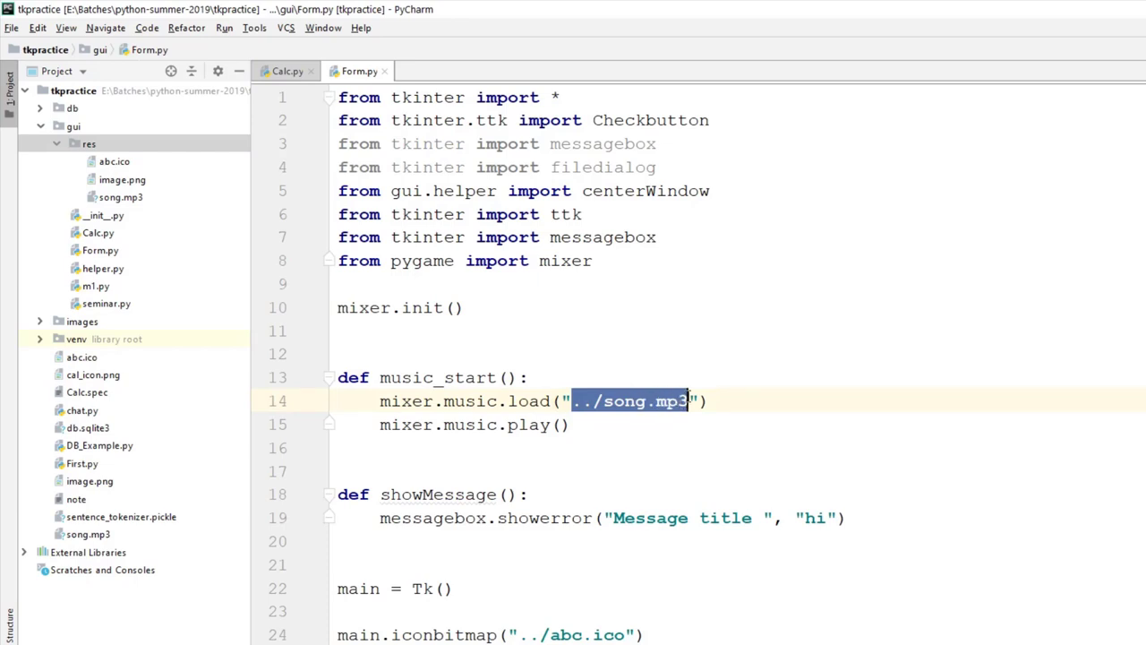
{"action": "key", "text": "BackSpace"}
{"action": "type", "text": "./"}
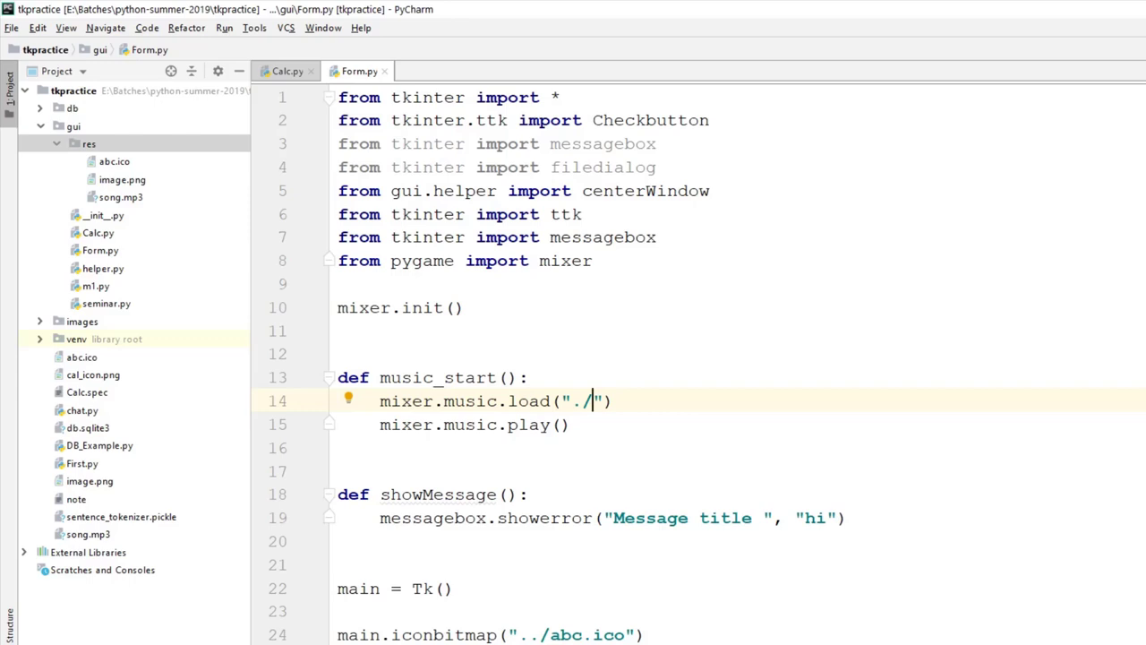
{"action": "type", "text": "res/song.mp3"}
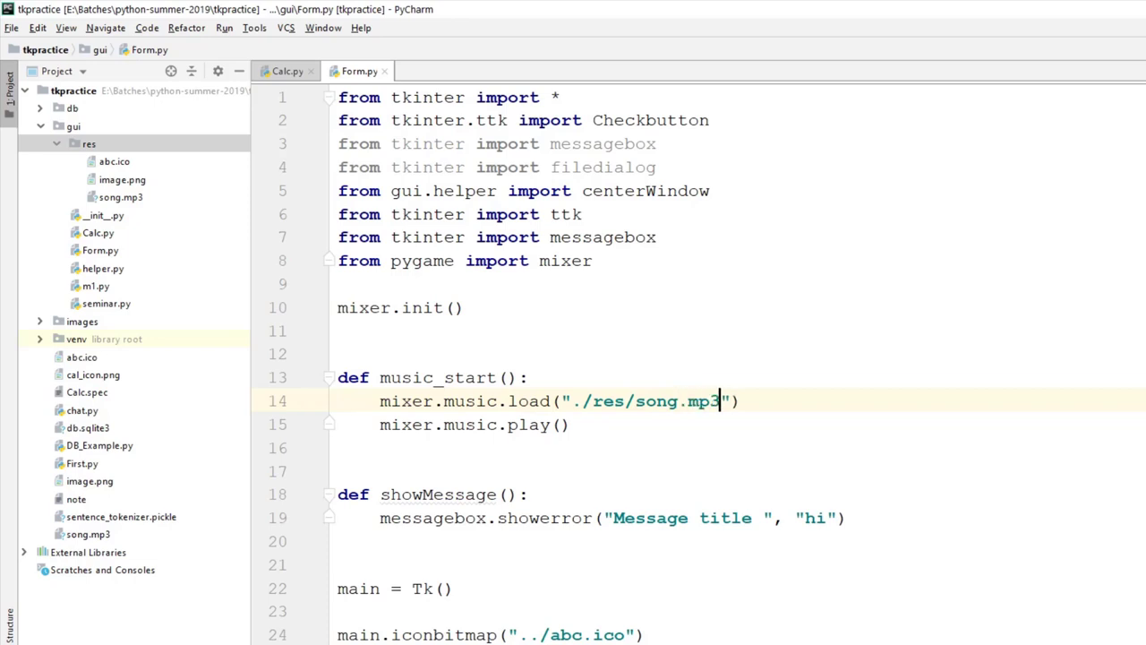
Step: Change the icon path on line 24 to ./res/abc.ico
{"action": "scroll", "coordinate": [710, 520], "scroll_direction": "down", "scroll_amount": 3}
{"action": "left_click", "coordinate": [526, 427]}
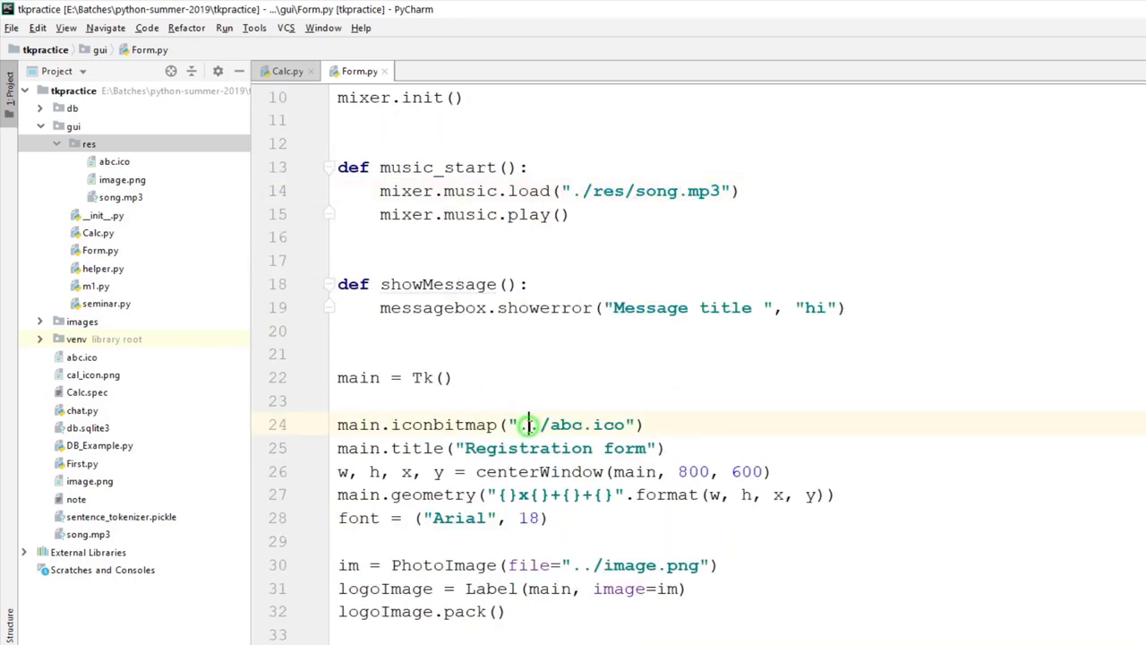
{"action": "key", "text": "BackSpace"}
{"action": "type", "text": "res/"}
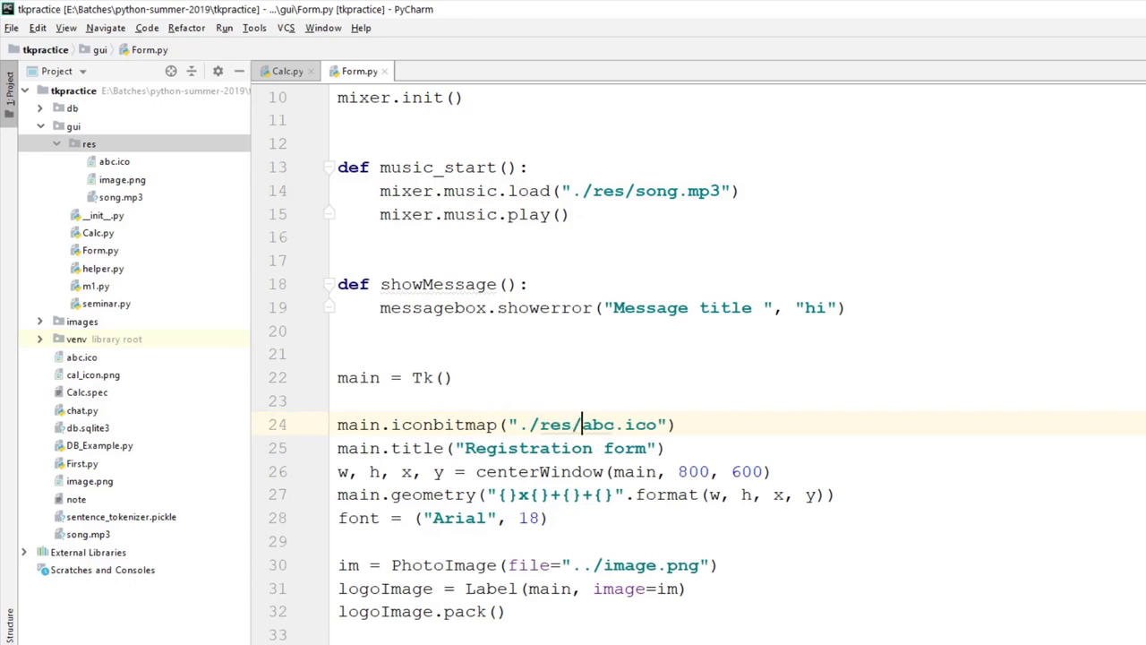
{"action": "left_click", "coordinate": [529, 424]}
{"action": "double_click", "coordinate": [528, 425]}
{"action": "double_click", "coordinate": [551, 425]}
{"action": "left_click", "coordinate": [593, 424]}
{"action": "scroll", "coordinate": [593, 424], "scroll_direction": "down", "scroll_amount": 2}
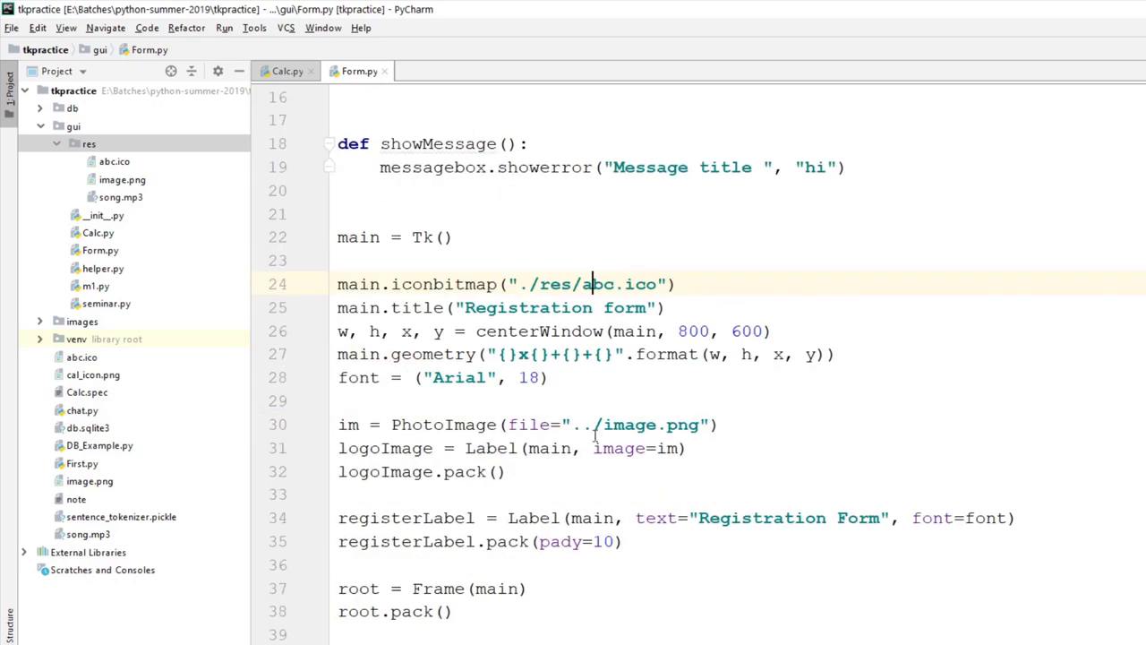
Step: Change the image path on line 30 to ./res/image.png
{"action": "left_click", "coordinate": [591, 424]}
{"action": "key", "text": "BackSpace"}
{"action": "key", "text": "Right"}
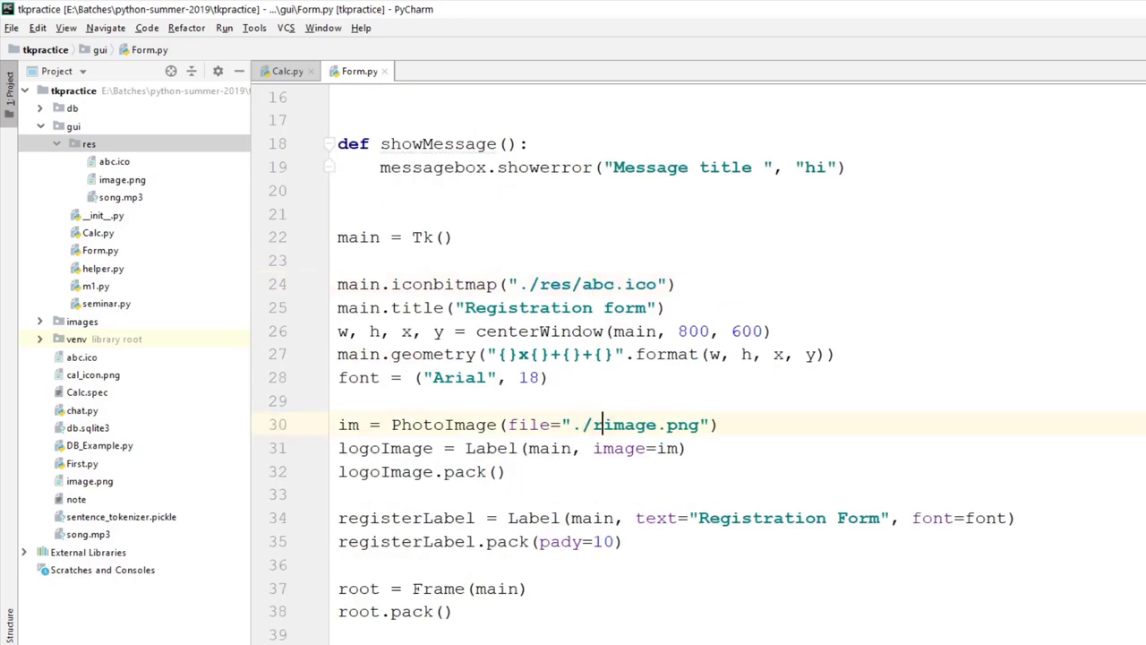
{"action": "type", "text": "res/"}
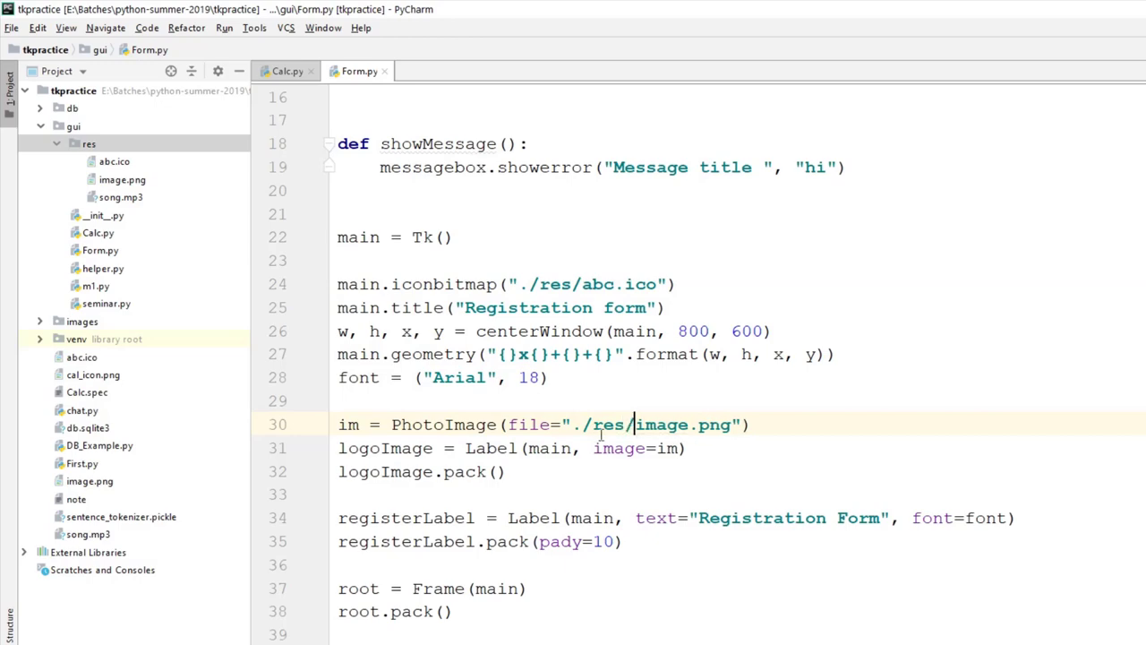
{"action": "left_click", "coordinate": [573, 284]}
{"action": "right_click", "coordinate": [573, 284]}
Step: Run Form.py to test the new paths, close the form, and hide the Run panel
{"action": "left_click", "coordinate": [634, 497]}
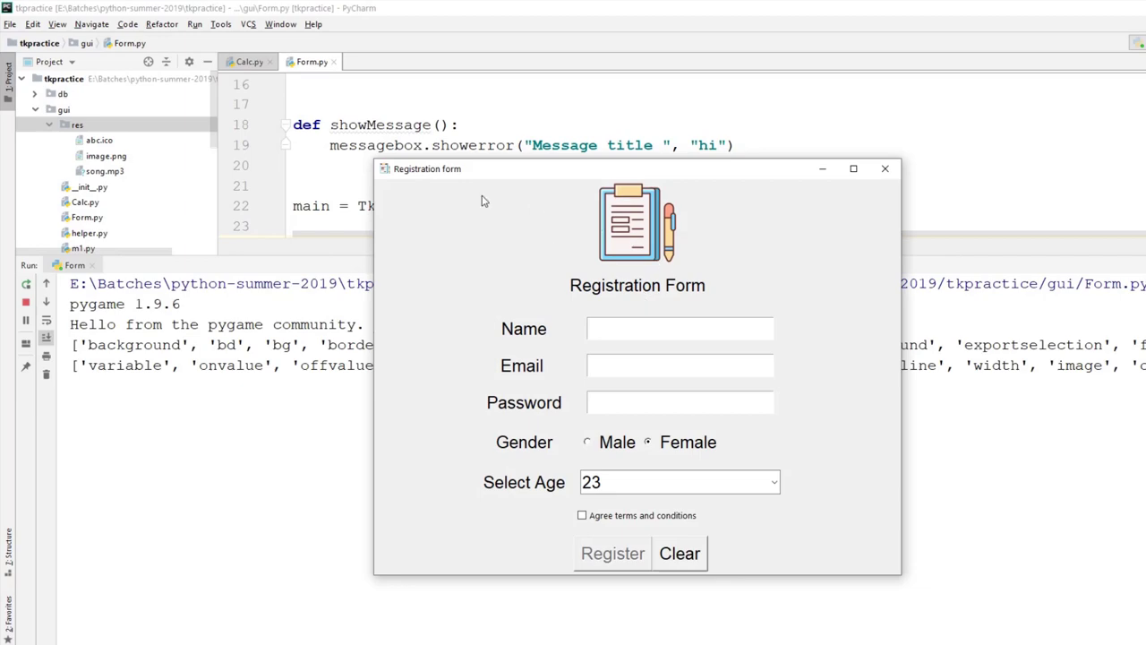
{"action": "left_click", "coordinate": [885, 169]}
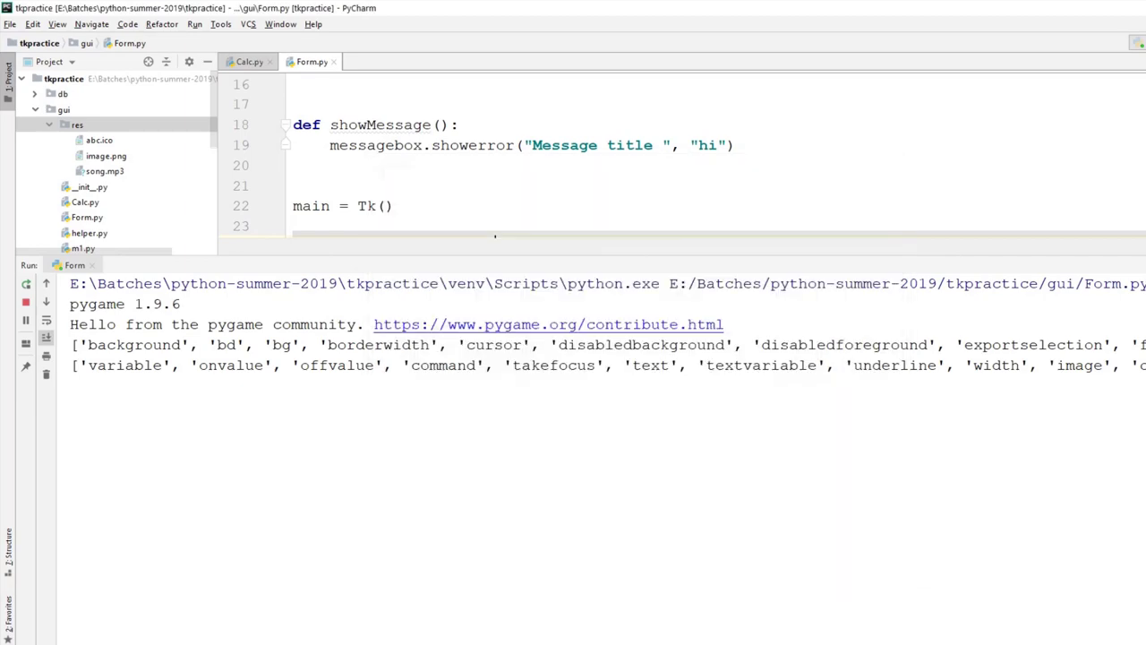
{"action": "key", "text": "shift+Escape"}
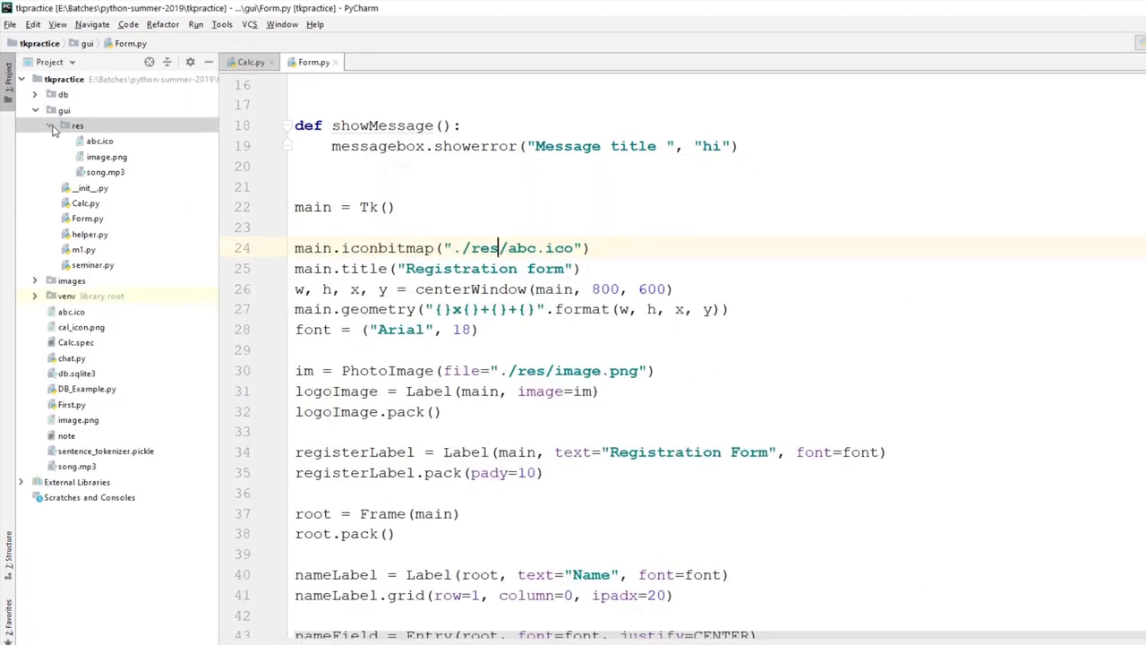
Step: Collapse res in the Project tree and open the Terminal with Alt+F12
{"action": "left_click", "coordinate": [49, 125]}
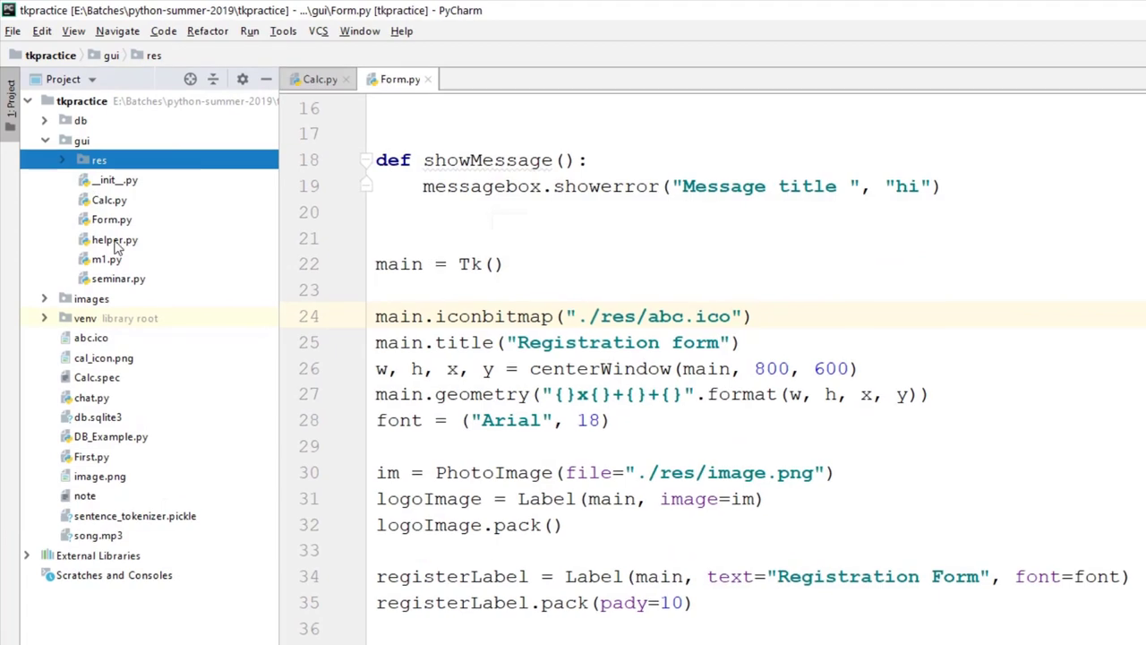
{"action": "left_click", "coordinate": [105, 223]}
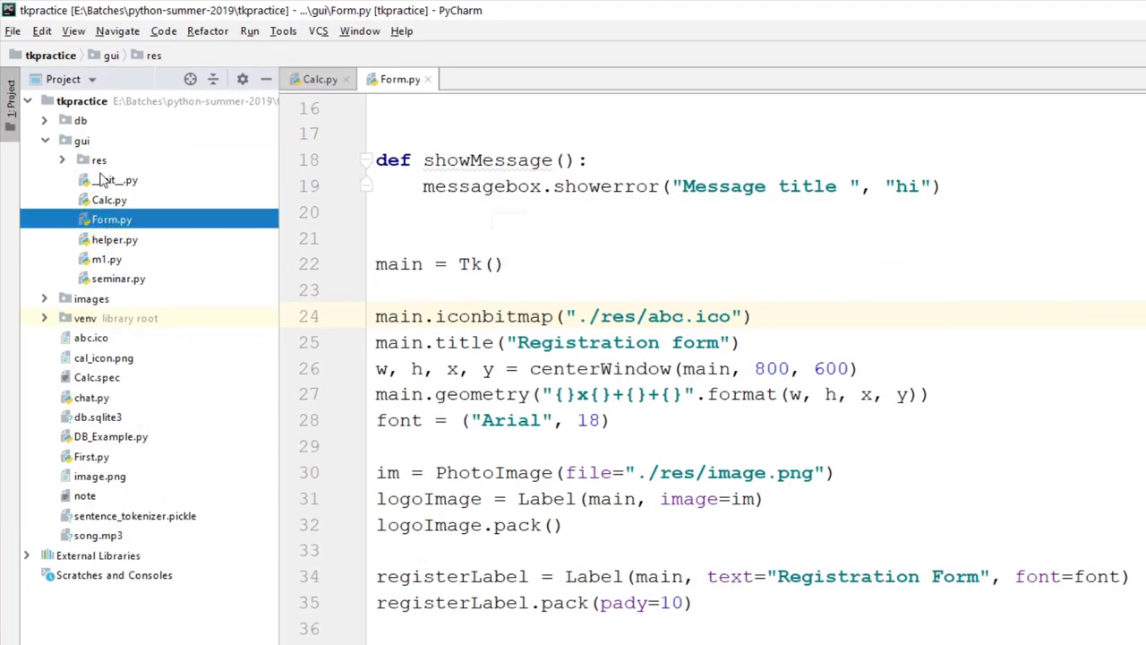
{"action": "left_click", "coordinate": [97, 163]}
{"action": "left_click", "coordinate": [104, 222]}
{"action": "left_click", "coordinate": [97, 167]}
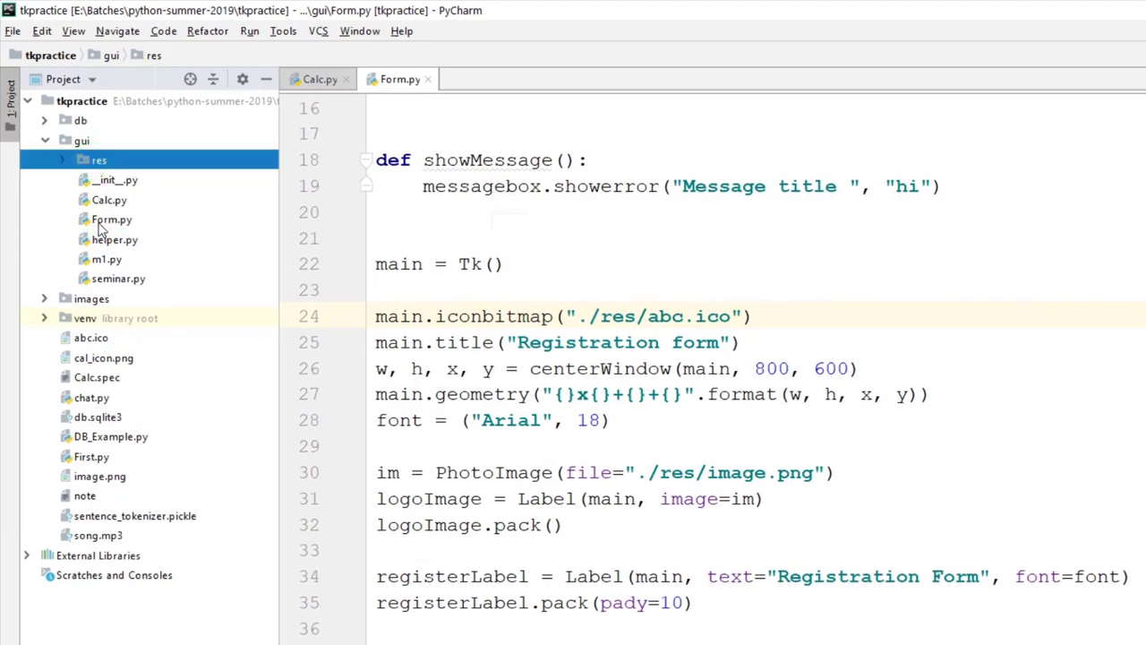
{"action": "left_click", "coordinate": [102, 224]}
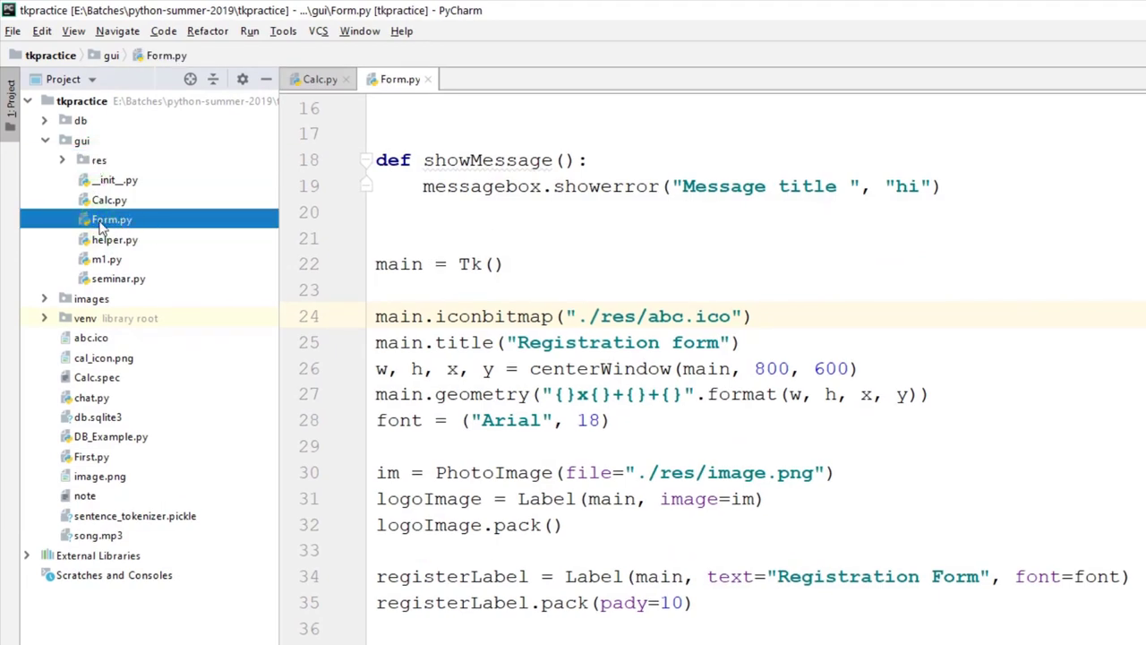
{"action": "left_click", "coordinate": [96, 160]}
{"action": "double_click", "coordinate": [97, 160]}
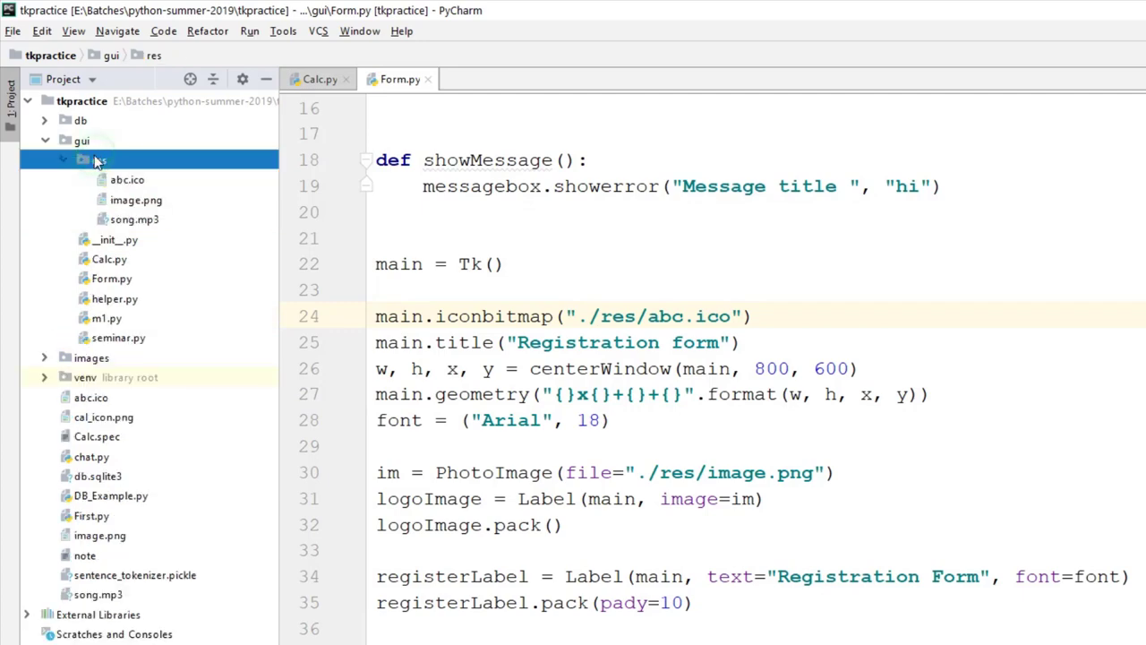
{"action": "double_click", "coordinate": [97, 160]}
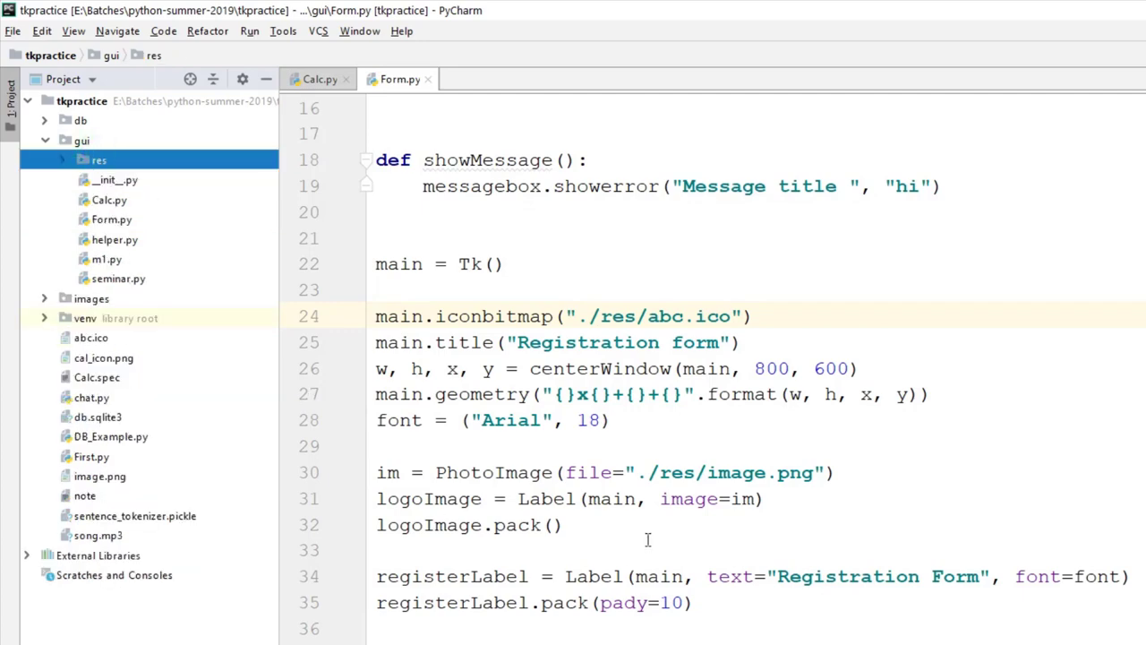
{"action": "scroll", "coordinate": [650, 541], "scroll_direction": "down", "scroll_amount": 13}
{"action": "key", "text": "alt+F12"}
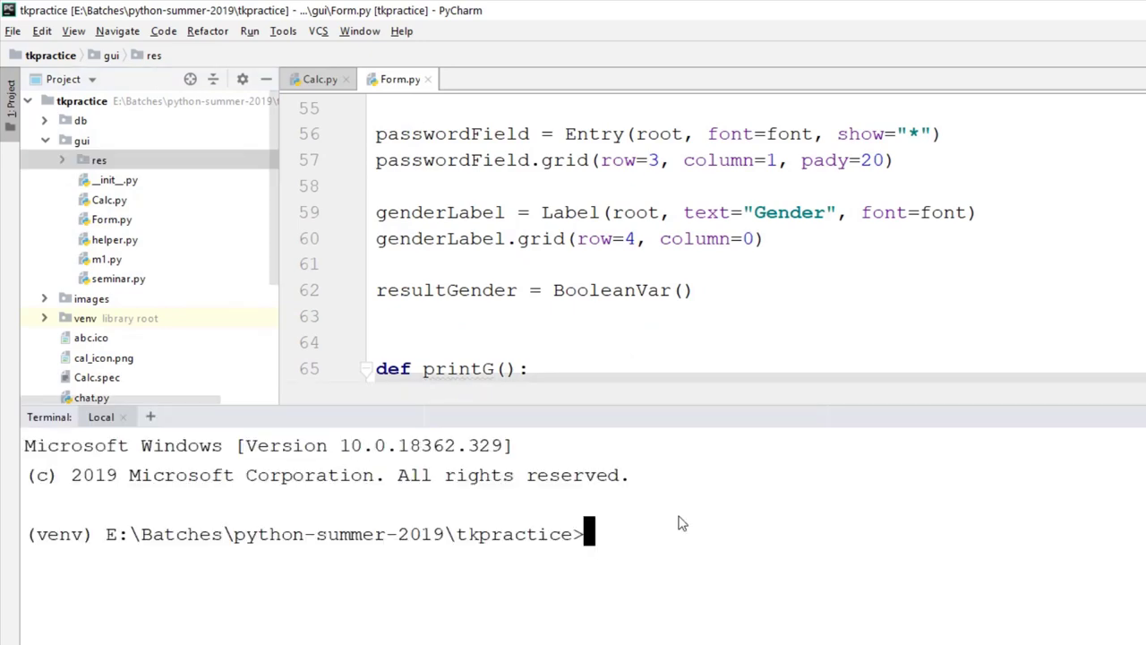
Step: Run cls, then pip install pyinstaller (already installed), then cls again
{"action": "type", "text": "cls"}
{"action": "key", "text": "Return"}
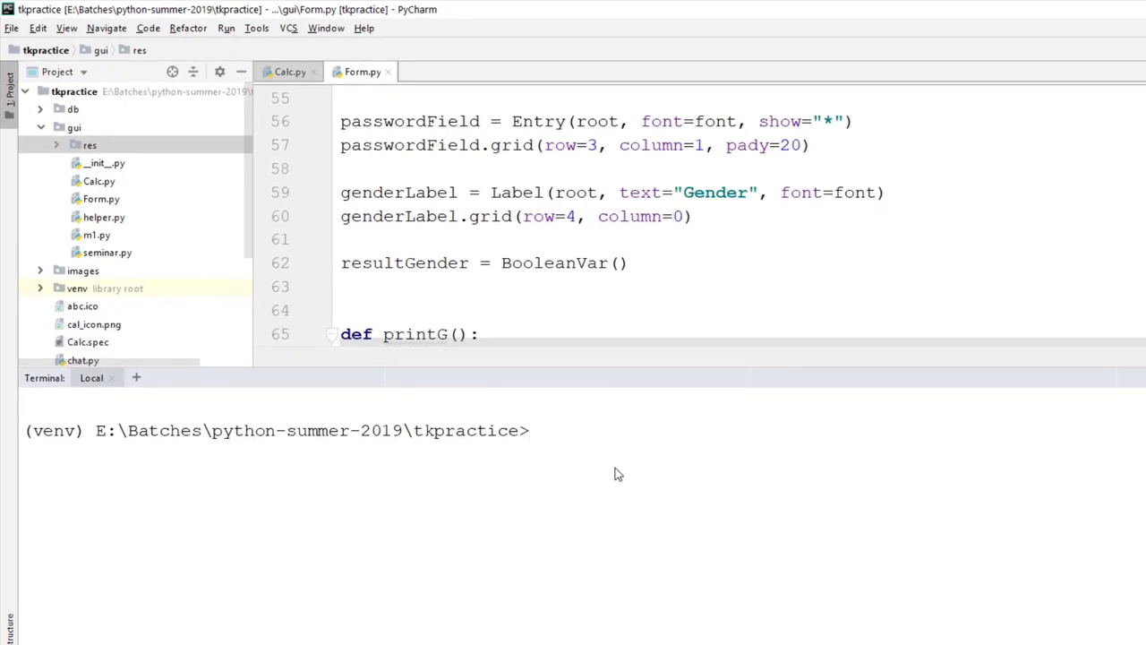
{"action": "type", "text": "pip in"}
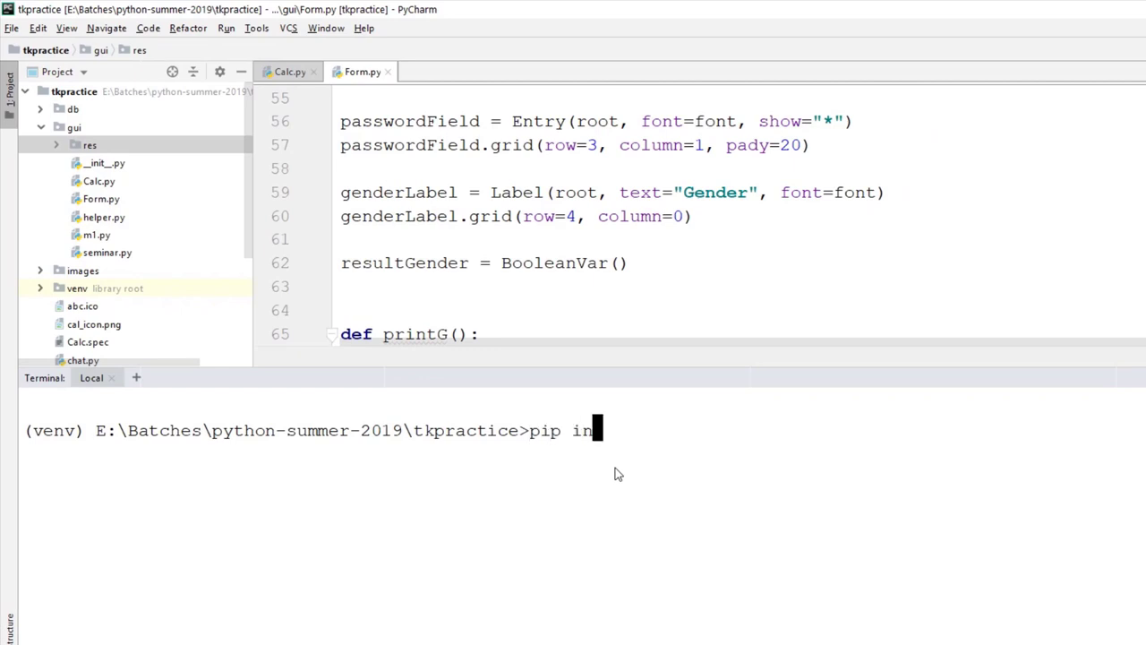
{"action": "type", "text": "stall pyinstaller"}
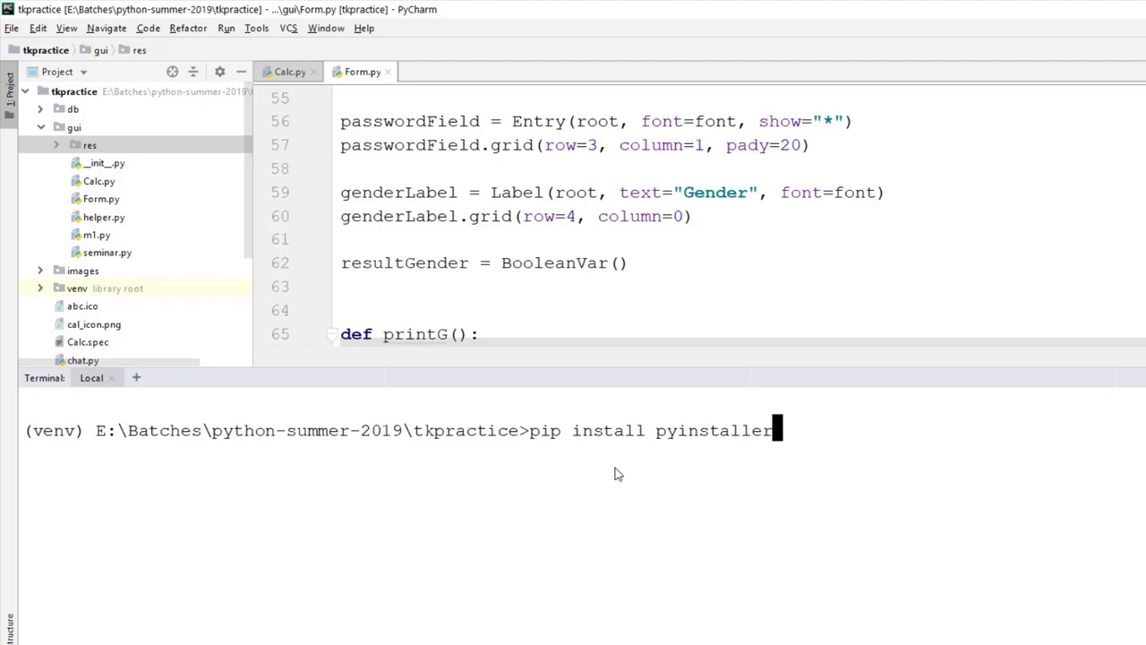
{"action": "key", "text": "Return"}
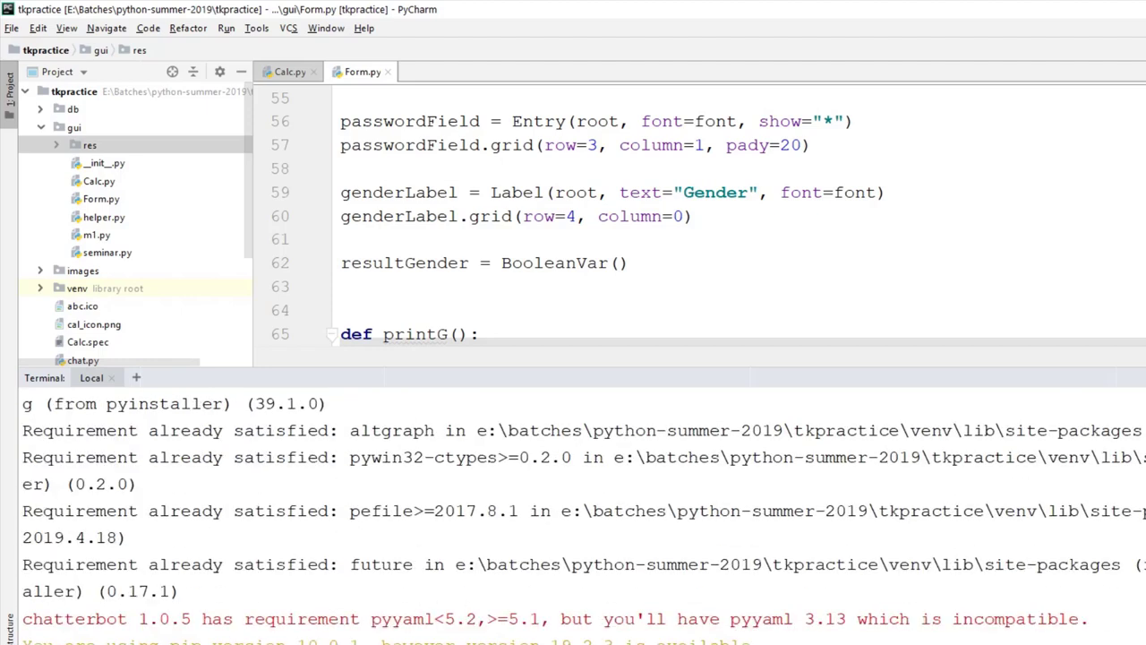
{"action": "type", "text": "cls"}
{"action": "key", "text": "Return"}
{"action": "type", "text": "python-summer-2019\\tkpractice>py"}
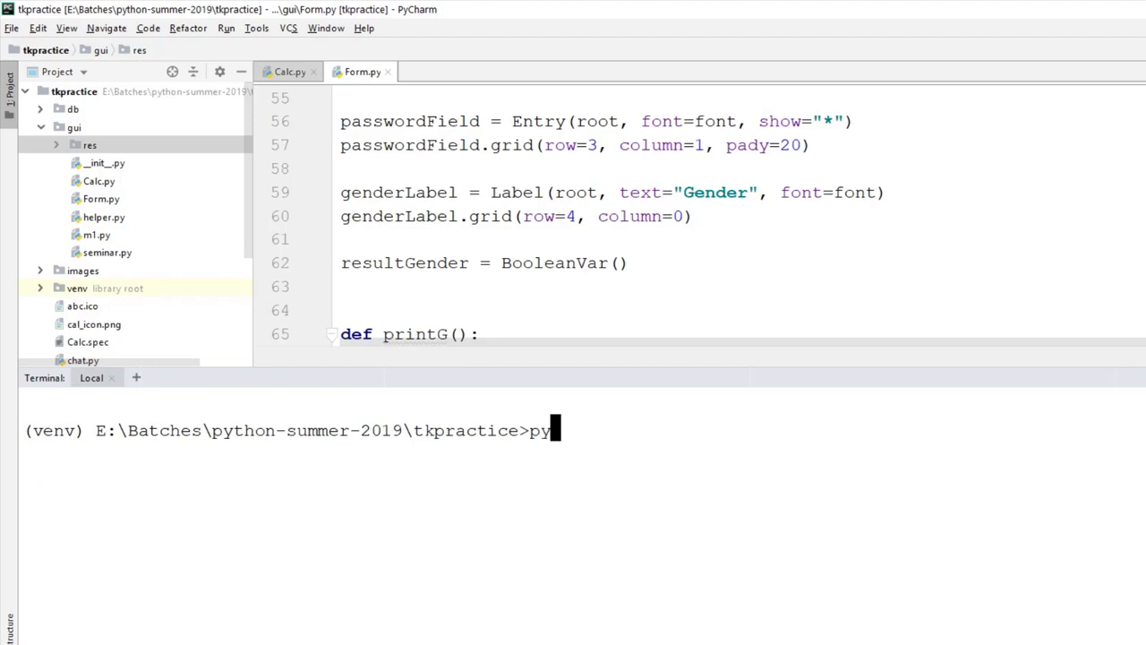
{"action": "type", "text": "installer --onefile"}
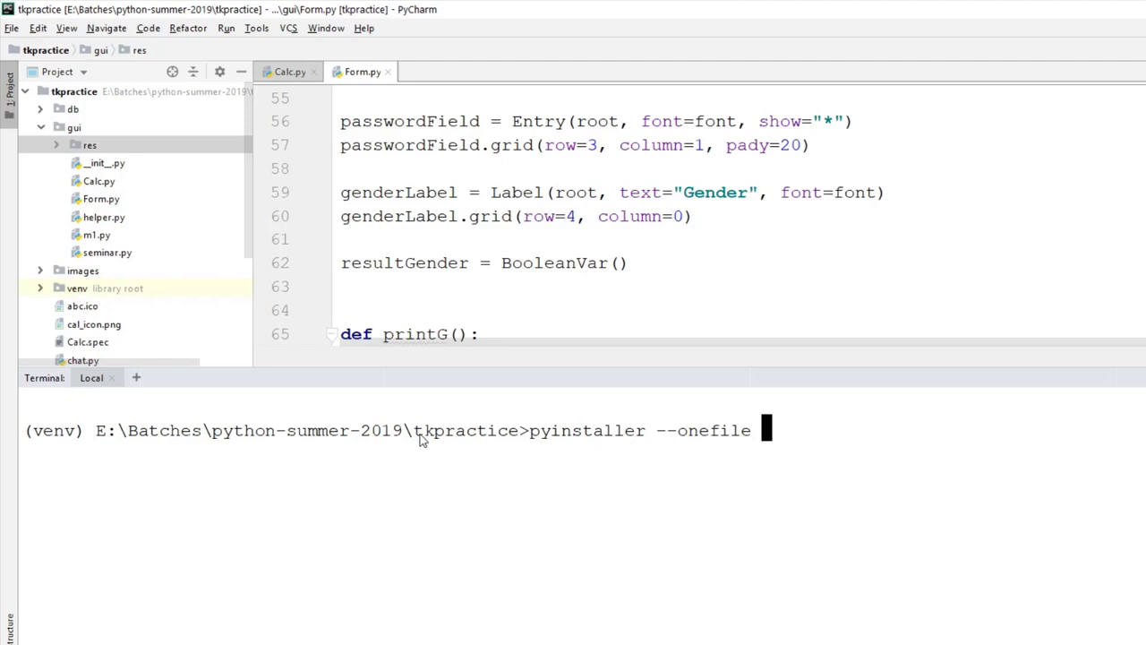
Step: Complete and run pyinstaller --onefile gui\Form.py to build the single-file executable
{"action": "left_click_drag", "start_coordinate": [403, 433], "coordinate": [519, 440]}
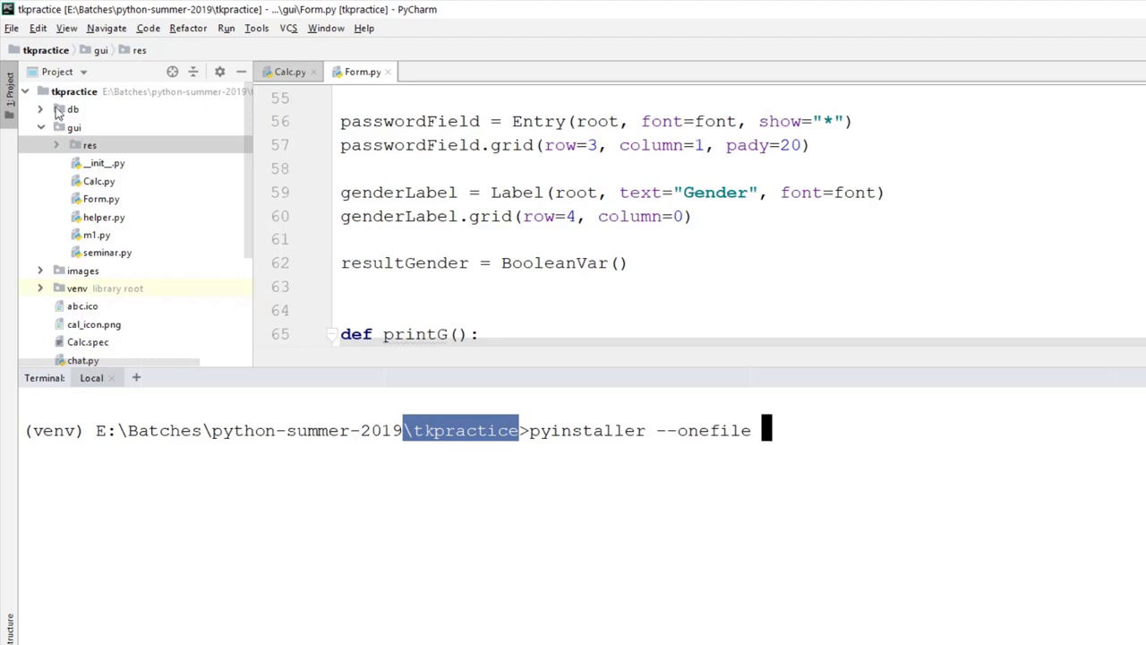
{"action": "left_click", "coordinate": [56, 94]}
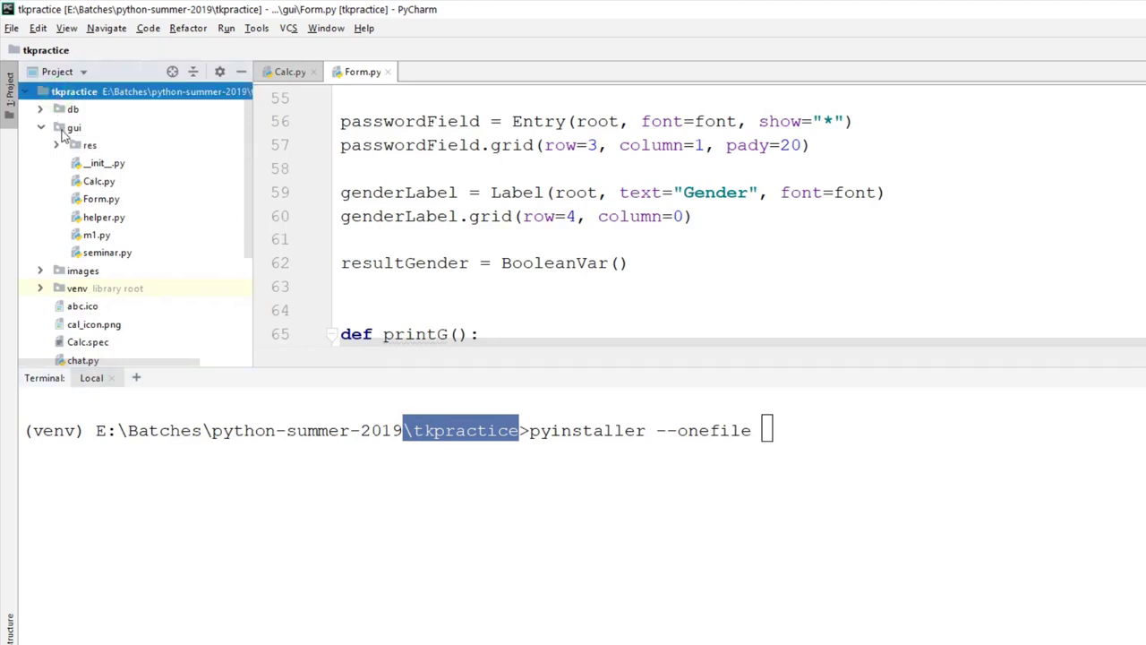
{"action": "left_click", "coordinate": [65, 130]}
{"action": "left_click", "coordinate": [776, 445]}
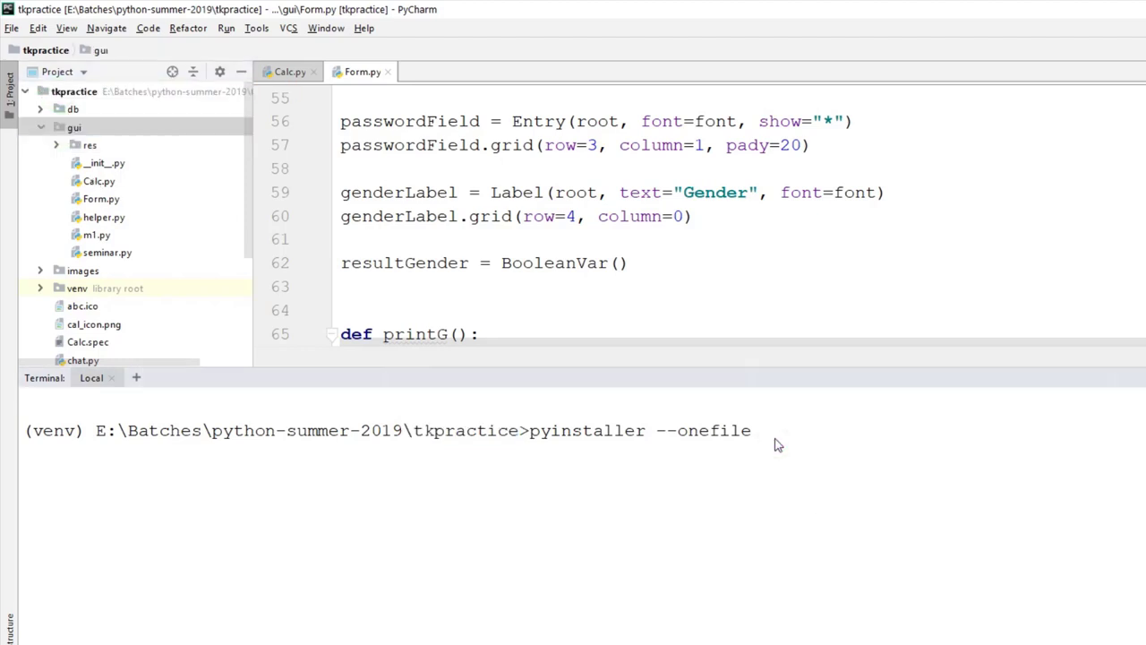
{"action": "type", "text": "gui"}
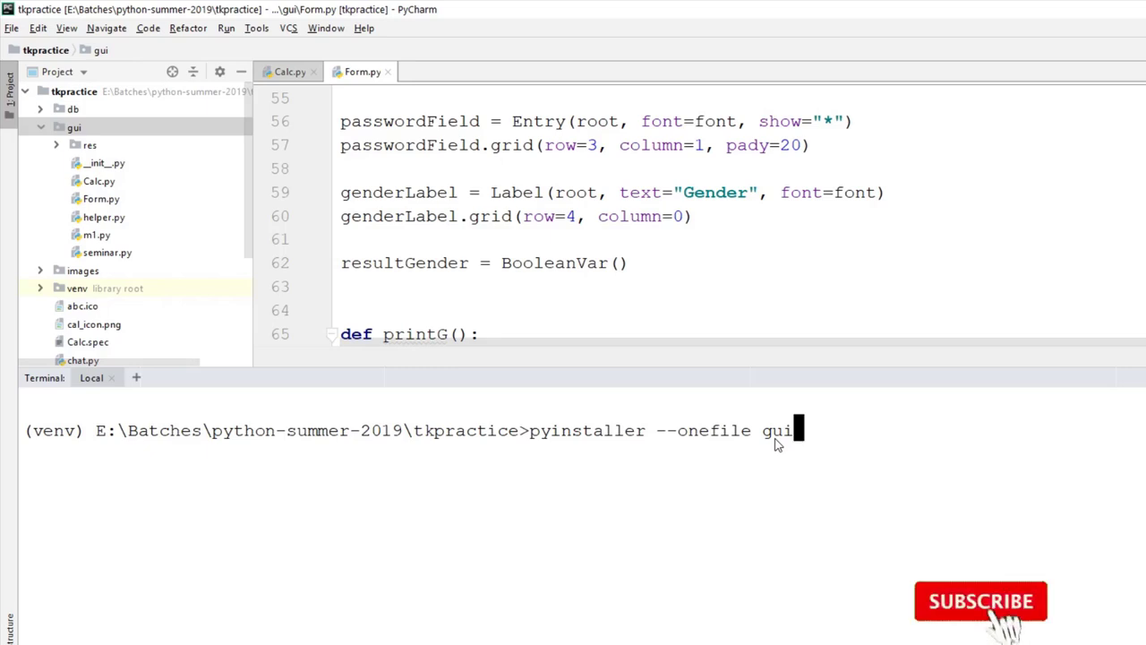
{"action": "type", "text": "/"}
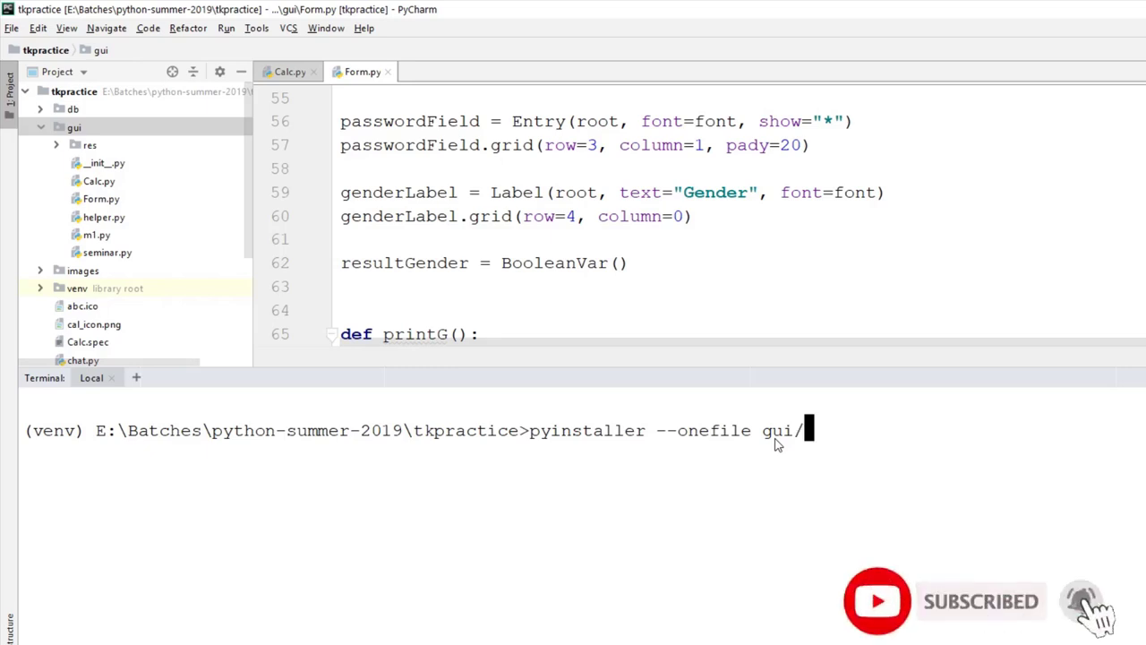
{"action": "type", "text": "For"}
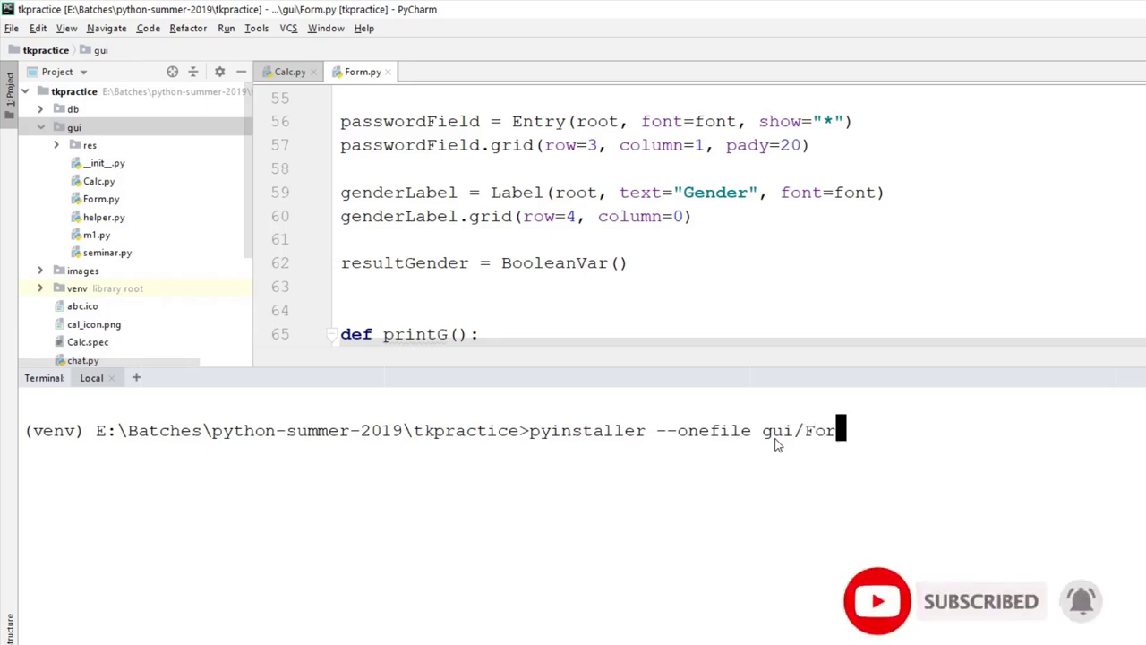
{"action": "key", "text": "BackSpace"}
{"action": "key", "text": "BackSpace"}
{"action": "key", "text": "BackSpace"}
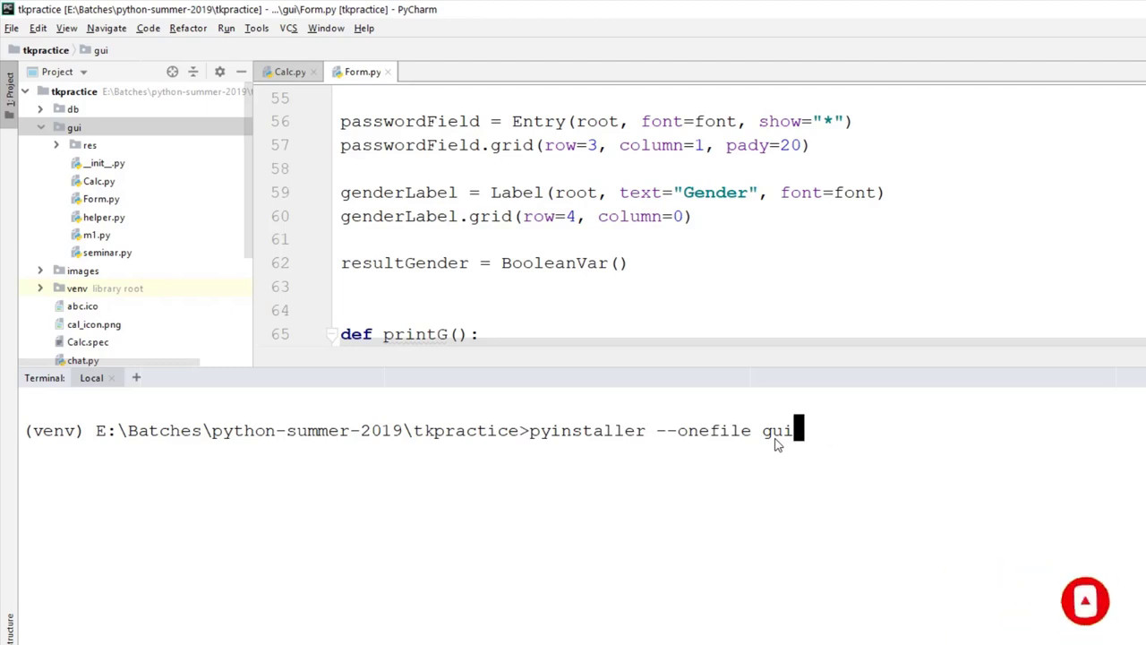
{"action": "type", "text": "\\Form.py"}
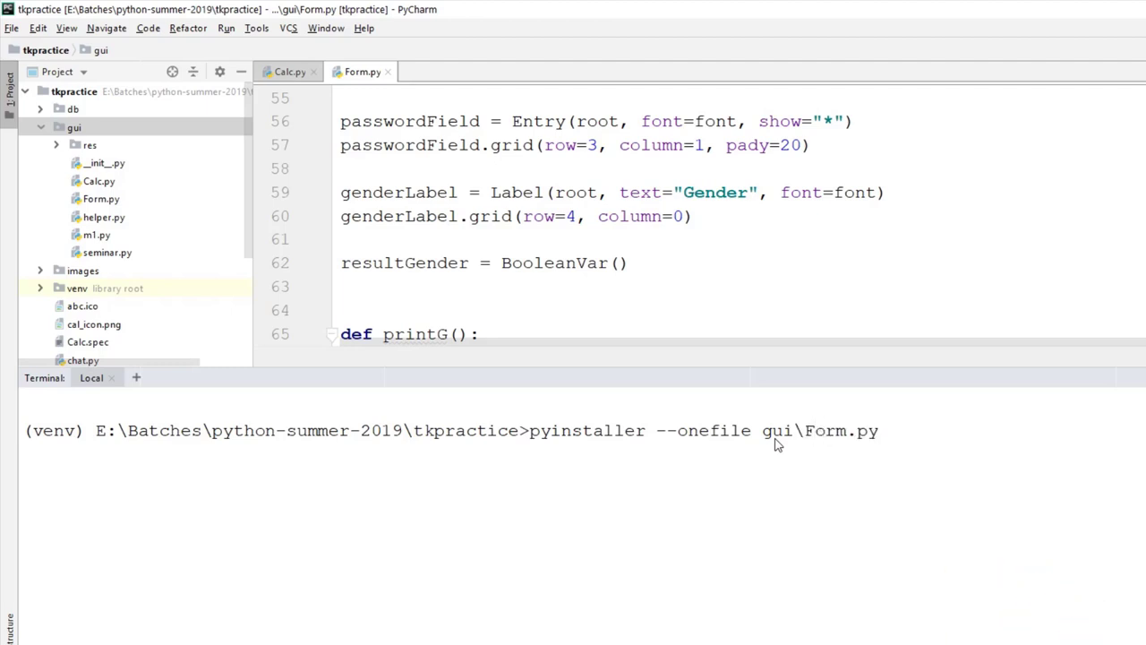
{"action": "key", "text": "Return"}
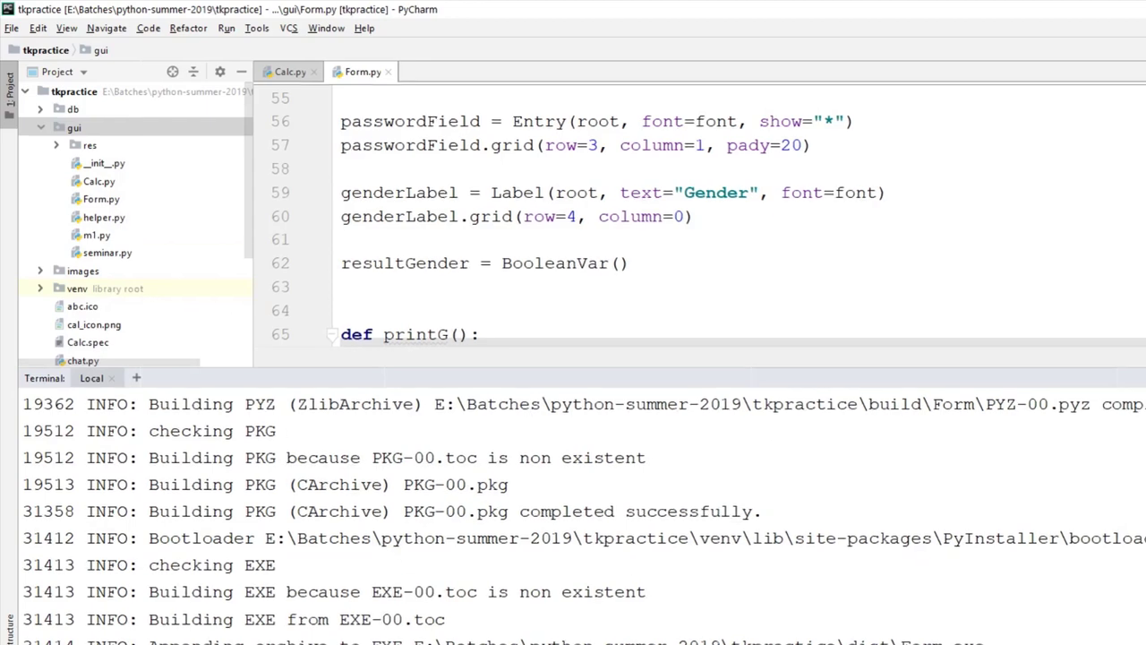
{"action": "key", "text": "alt+F12"}
Step: Check the new build and dist folders, finding Form.exe inside dist
{"action": "left_click", "coordinate": [59, 234]}
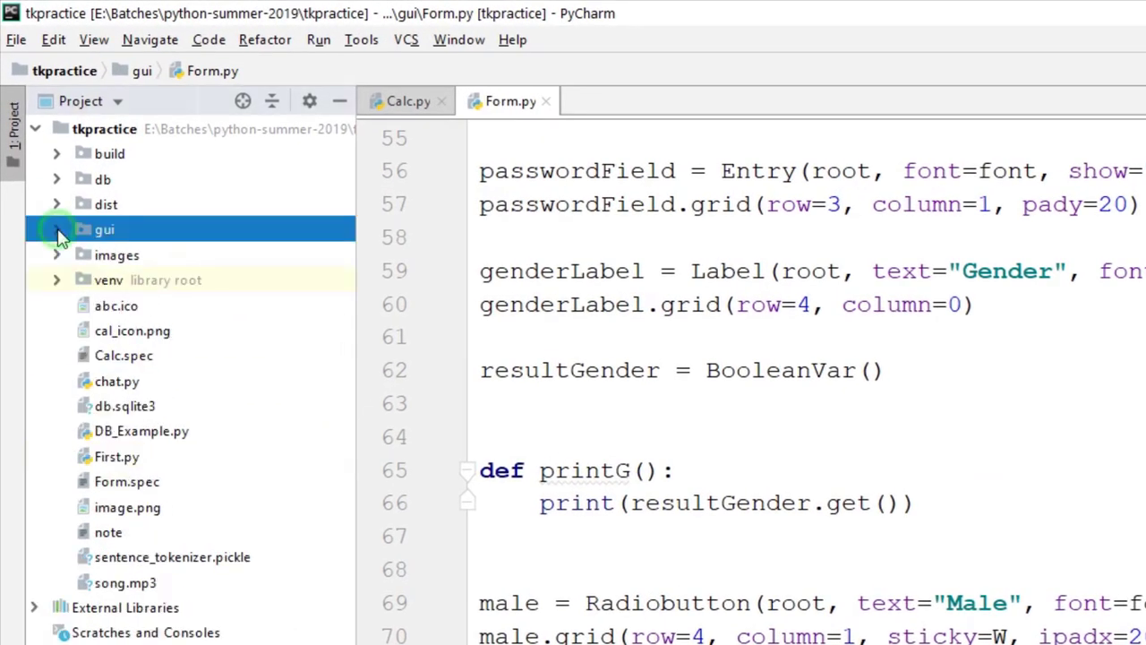
{"action": "left_click", "coordinate": [79, 204]}
{"action": "left_click", "coordinate": [86, 154]}
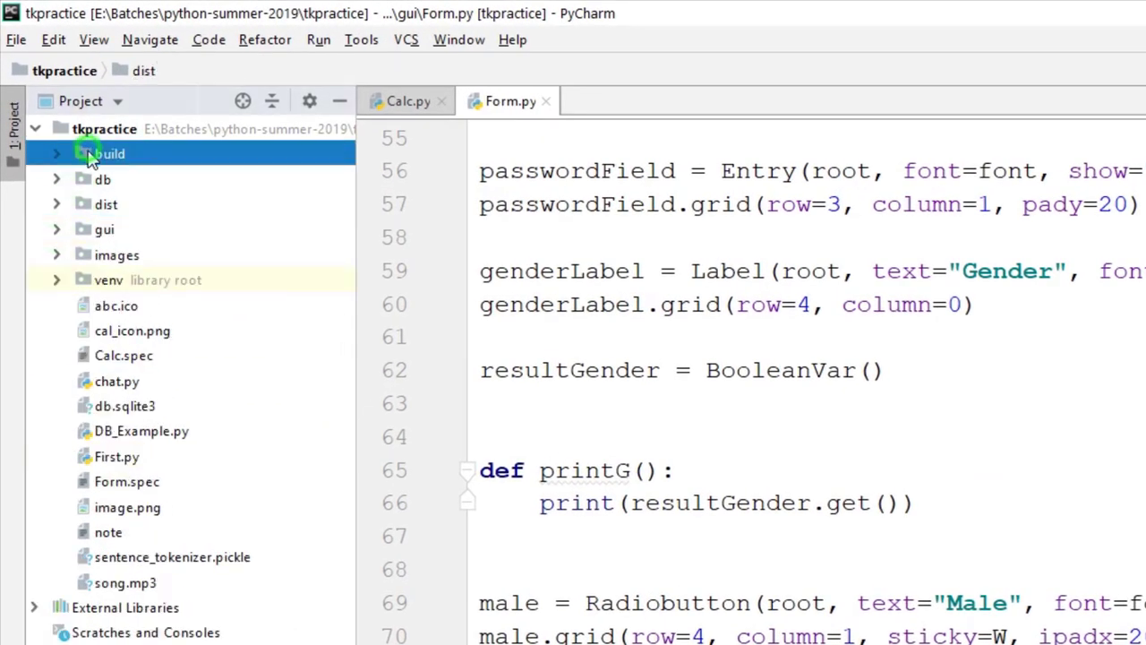
{"action": "left_click", "coordinate": [57, 205]}
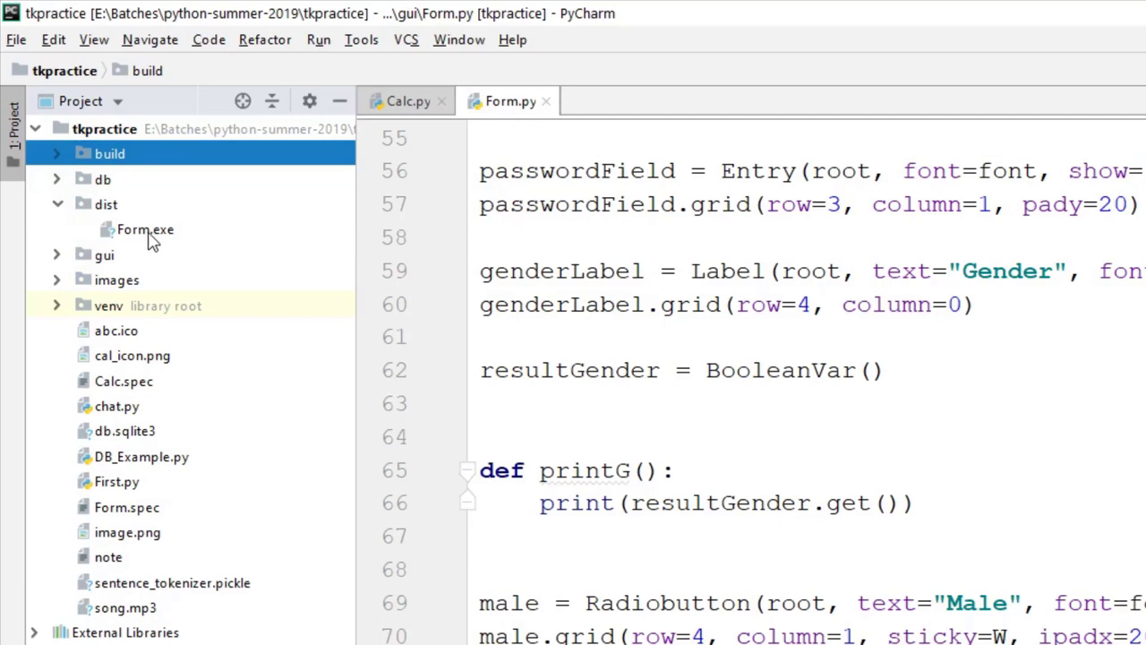
{"action": "left_click", "coordinate": [91, 224]}
{"action": "left_click", "coordinate": [56, 209]}
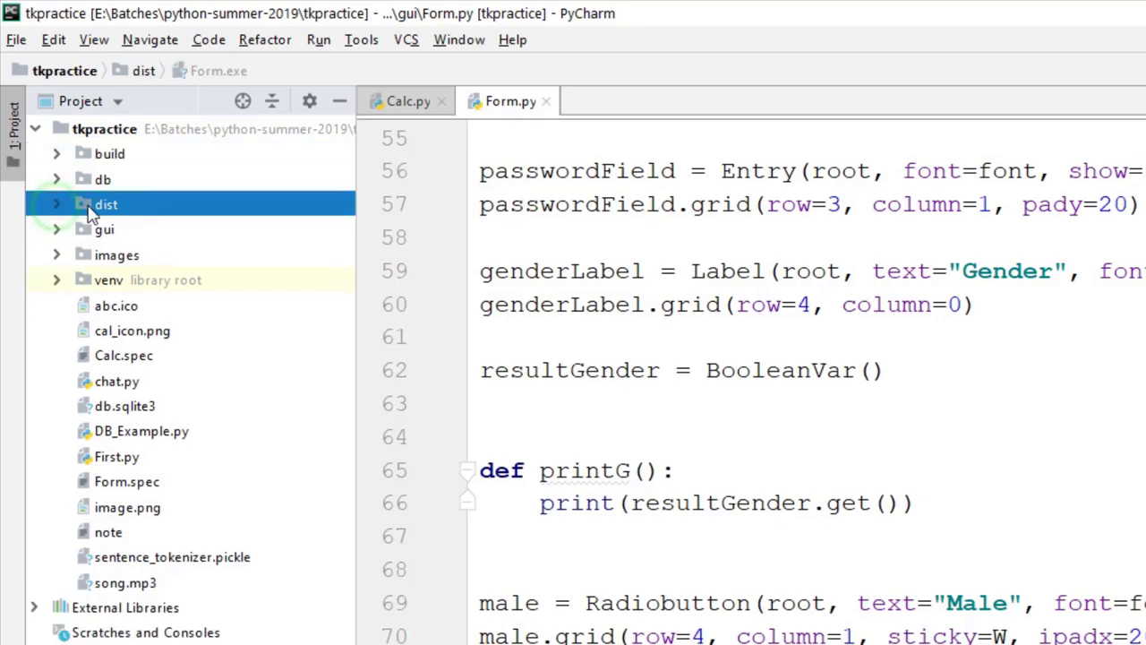
Step: Copy the dist folder and minimise PyCharm to show the desktop
{"action": "right_click", "coordinate": [97, 208]}
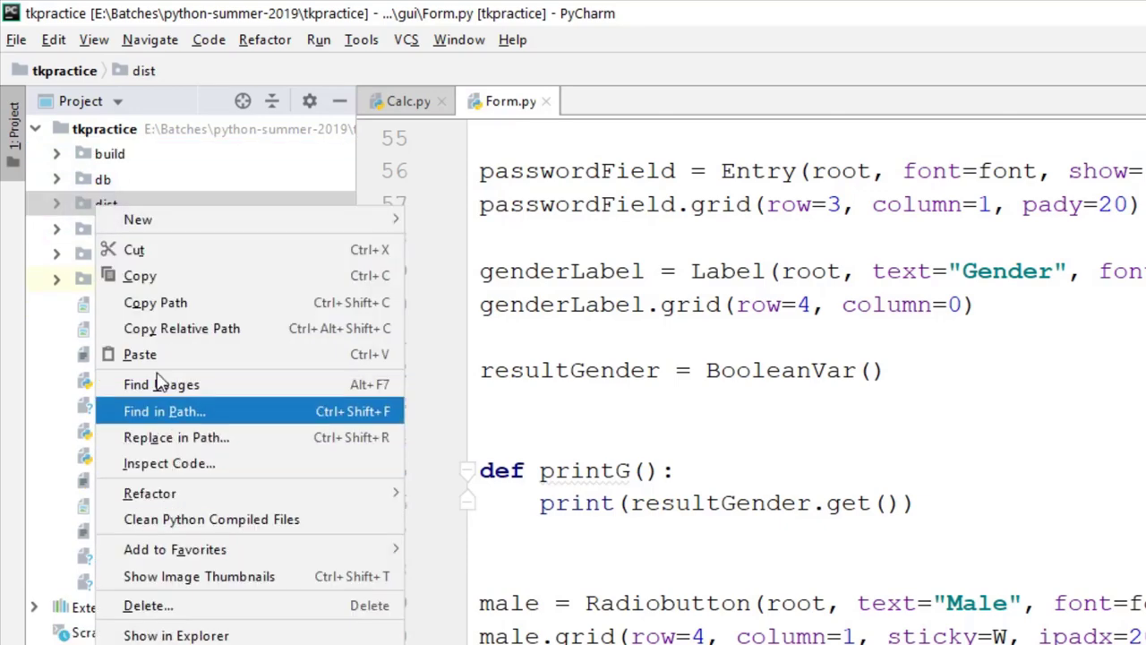
{"action": "left_click", "coordinate": [139, 276]}
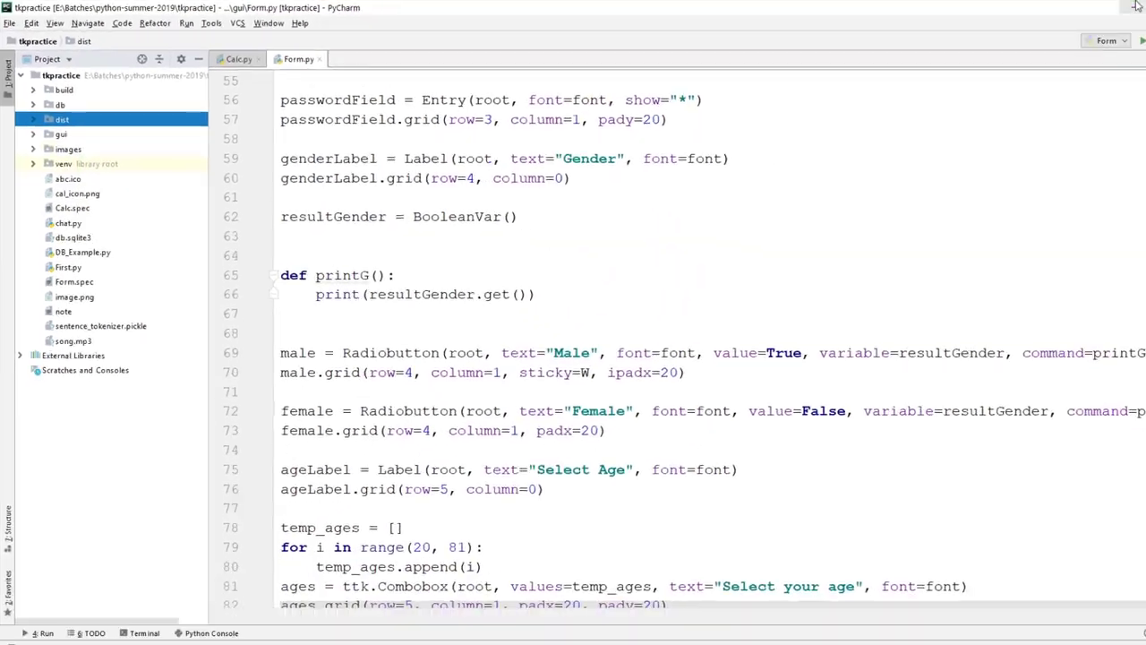
{"action": "left_click", "coordinate": [1137, 7]}
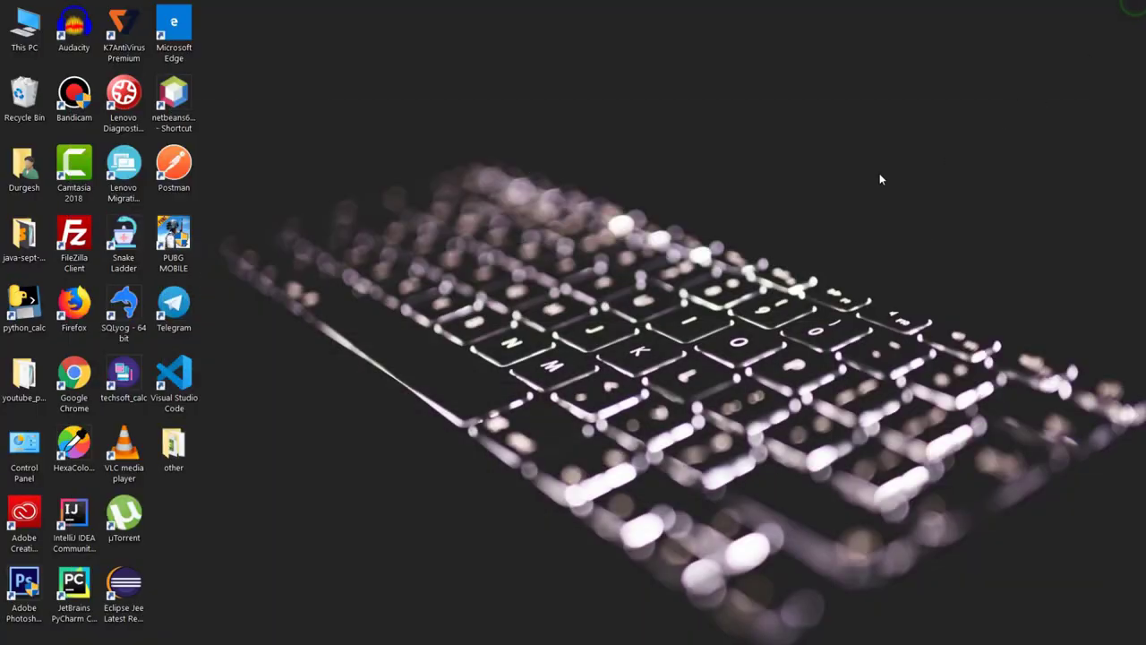
Step: Create a new folder named 'form' on the desktop
{"action": "right_click", "coordinate": [673, 173]}
{"action": "mouse_move", "coordinate": [714, 350]}
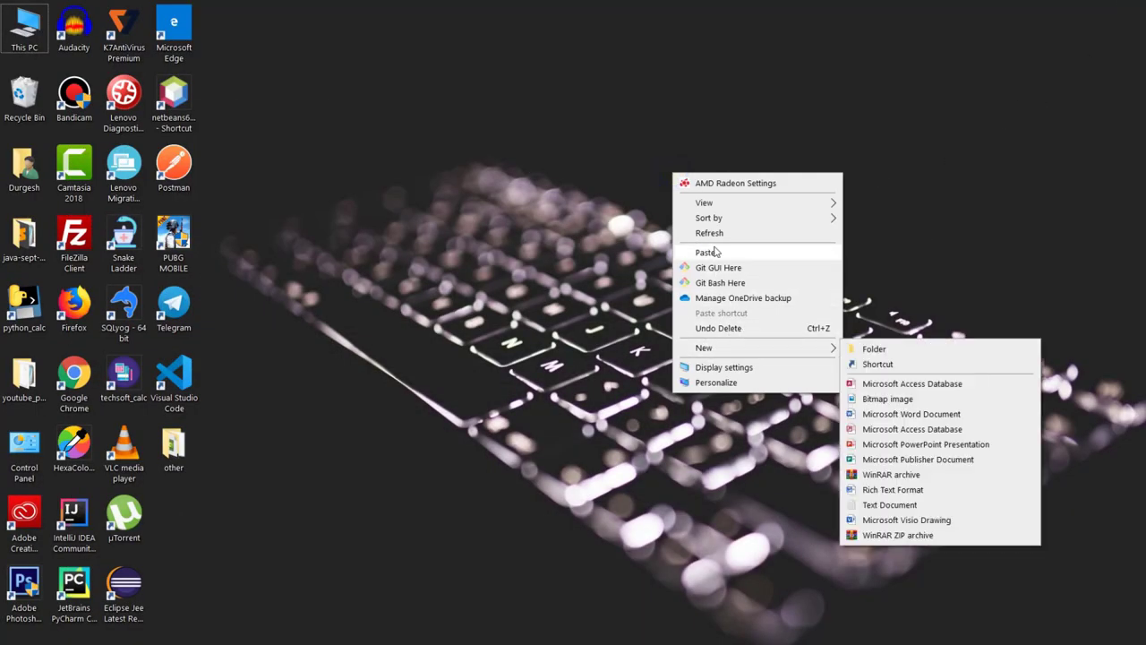
{"action": "left_click", "coordinate": [892, 350]}
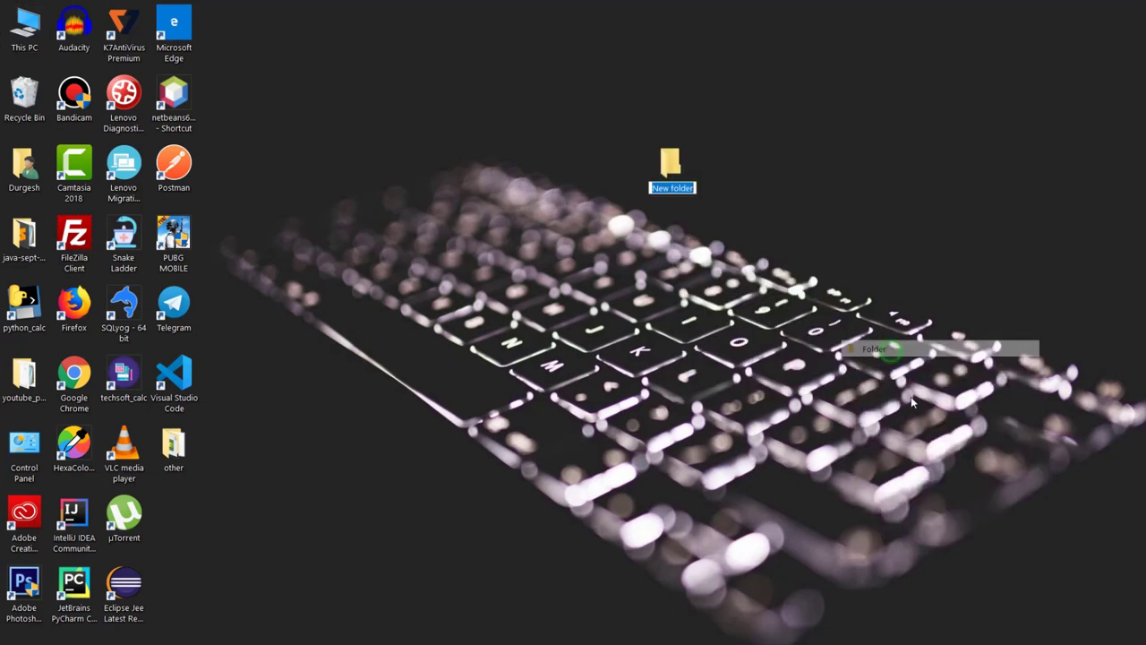
{"action": "type", "text": "form"}
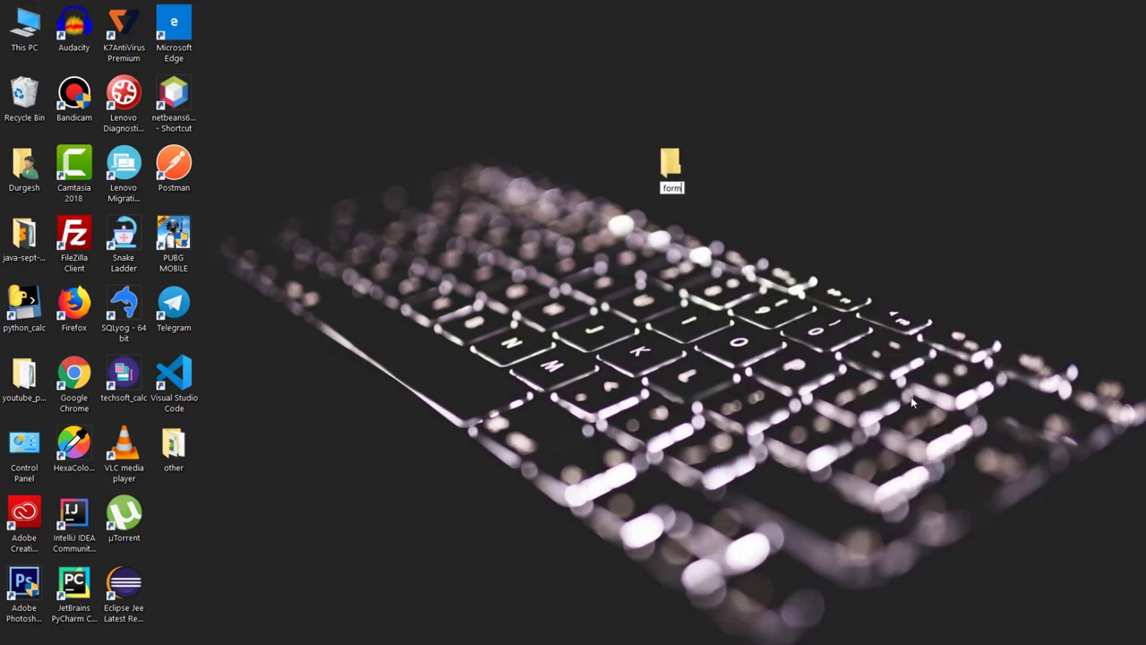
{"action": "key", "text": "Return"}
{"action": "key", "text": "Return"}
Step: Paste the copied dist folder into form and run Form.exe from inside dist
{"action": "right_click", "coordinate": [431, 260]}
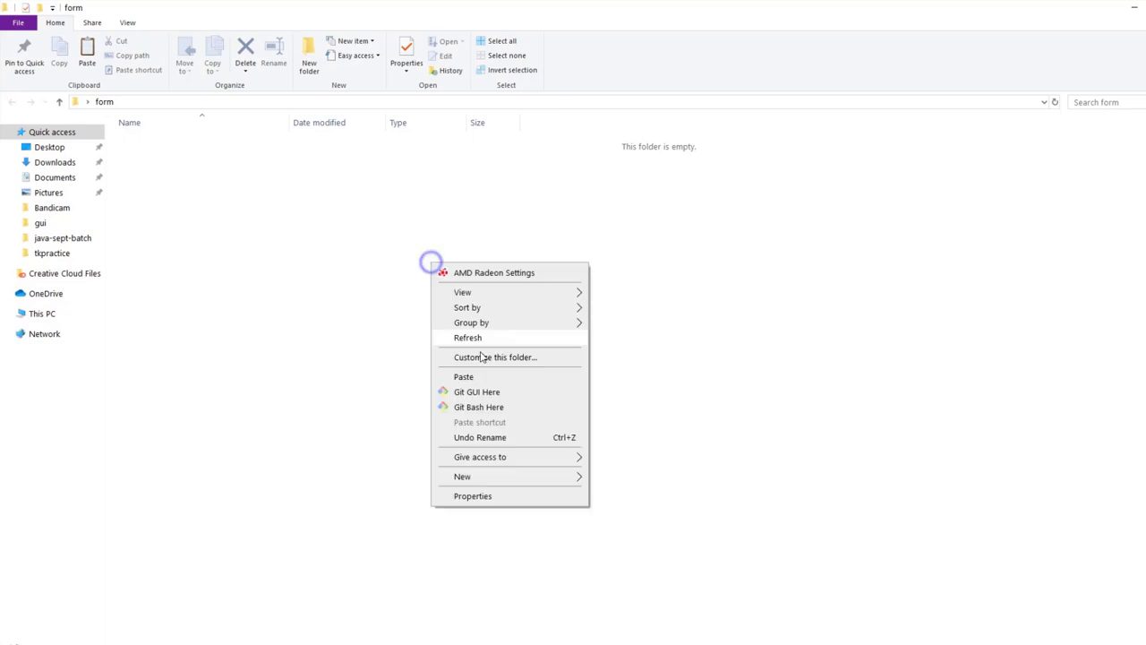
{"action": "left_click", "coordinate": [478, 377]}
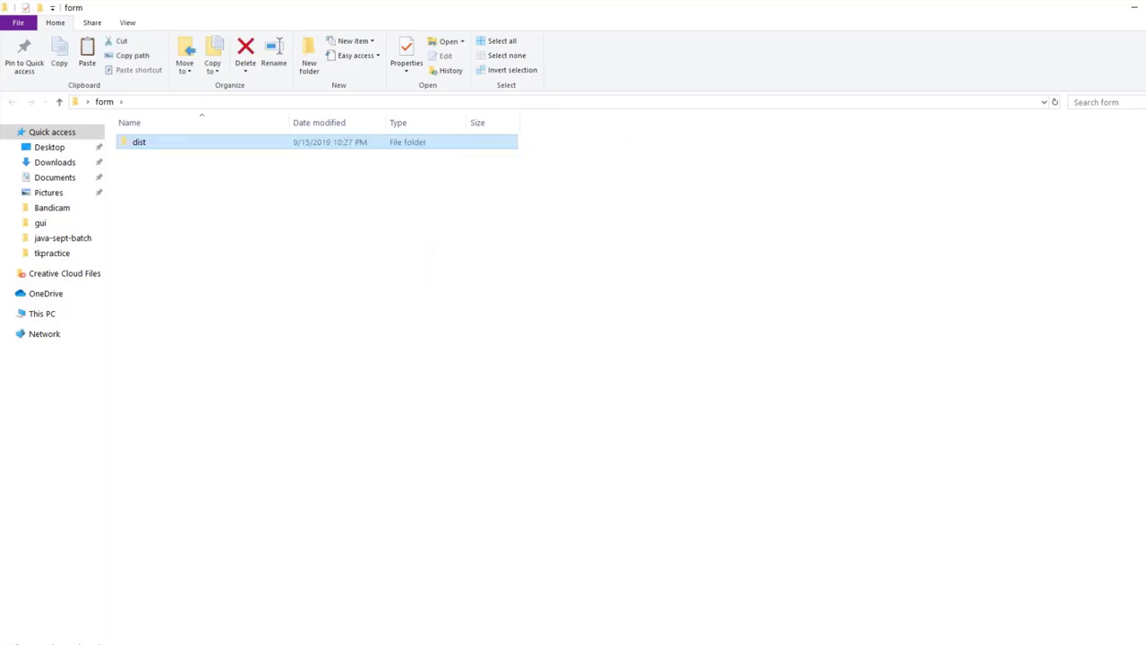
{"action": "double_click", "coordinate": [174, 190]}
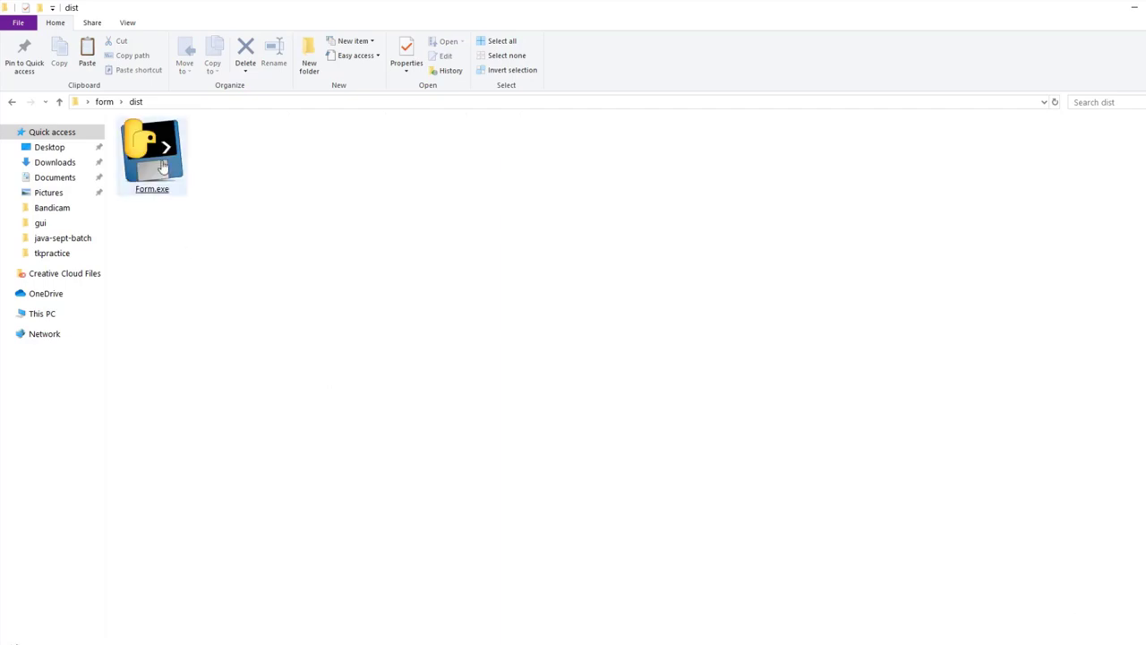
{"action": "double_click", "coordinate": [162, 164]}
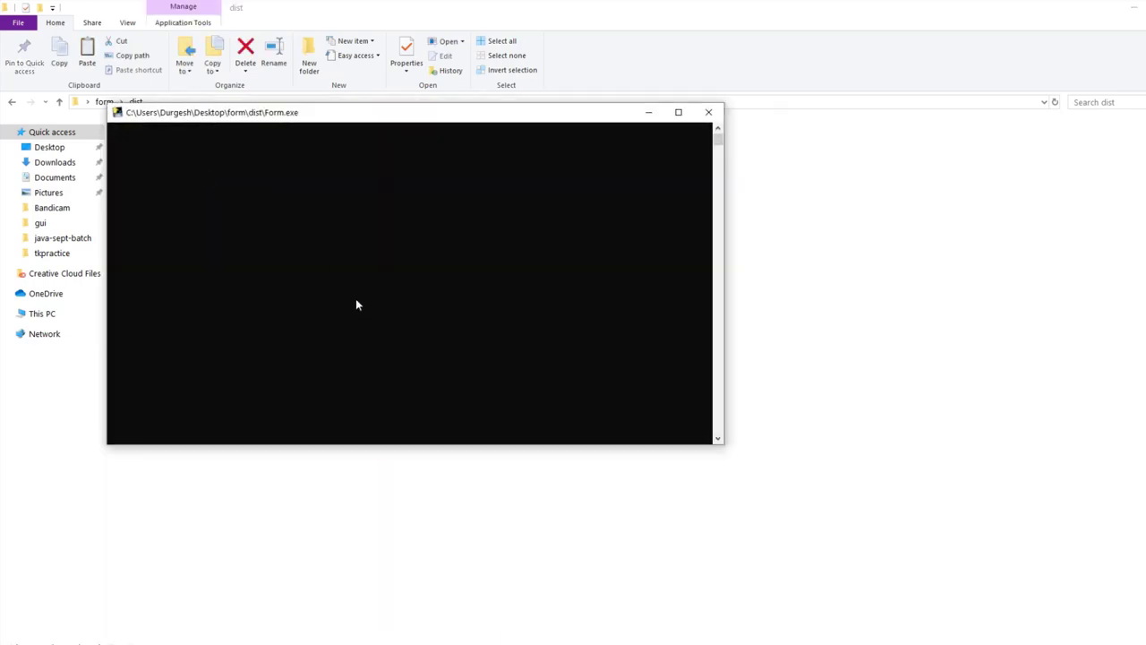
{"action": "left_click_drag", "start_coordinate": [329, 120], "coordinate": [450, 153]}
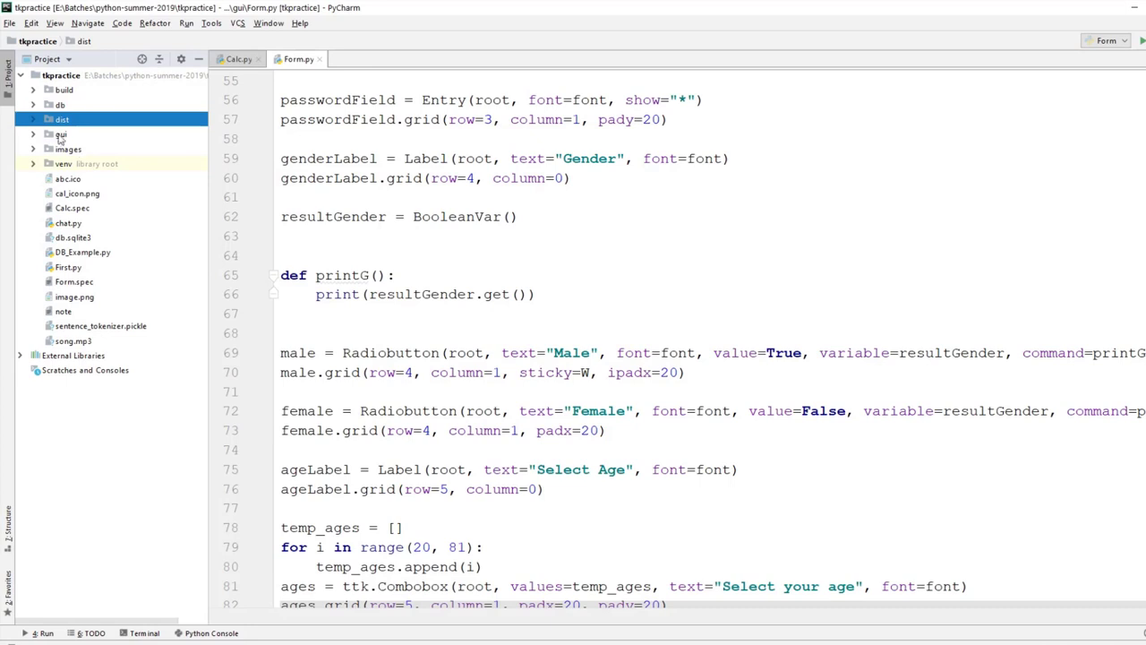
Step: Copy the res folder from the gui package in PyCharm's Project tree
{"action": "left_click", "coordinate": [34, 135]}
{"action": "left_click", "coordinate": [72, 150]}
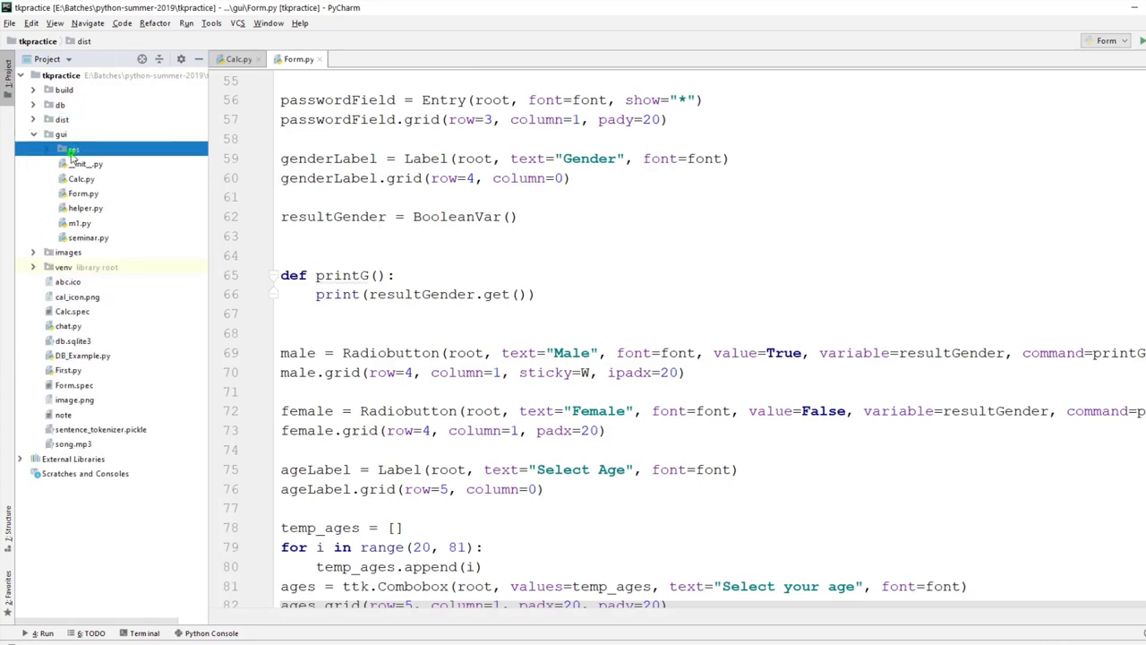
{"action": "right_click", "coordinate": [72, 152]}
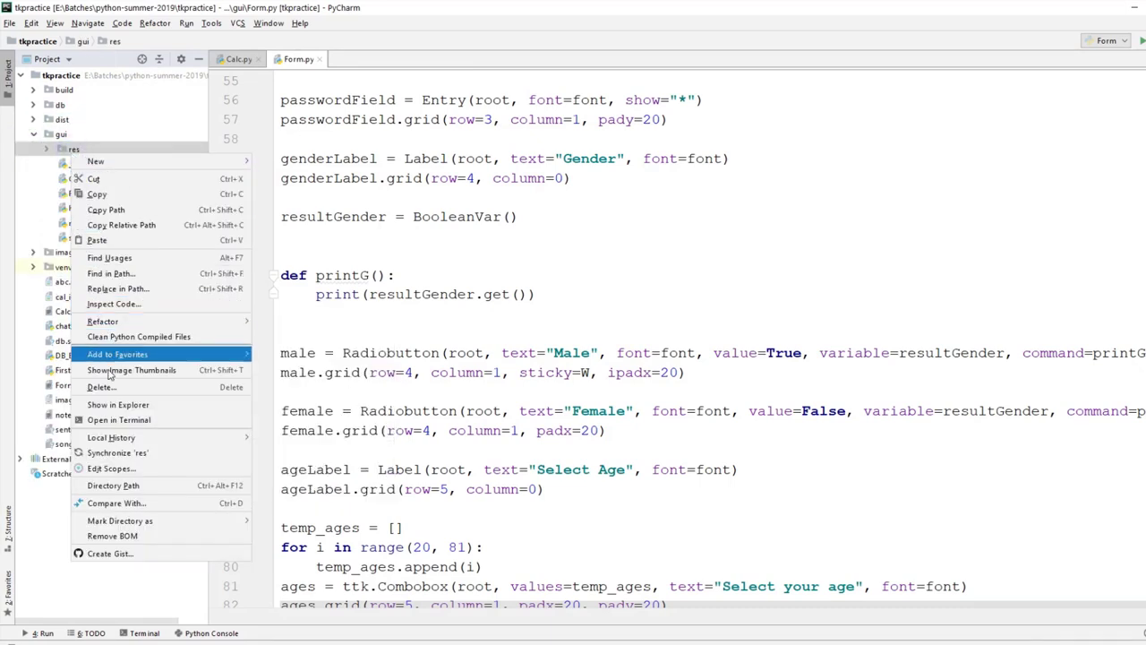
{"action": "left_click", "coordinate": [103, 208]}
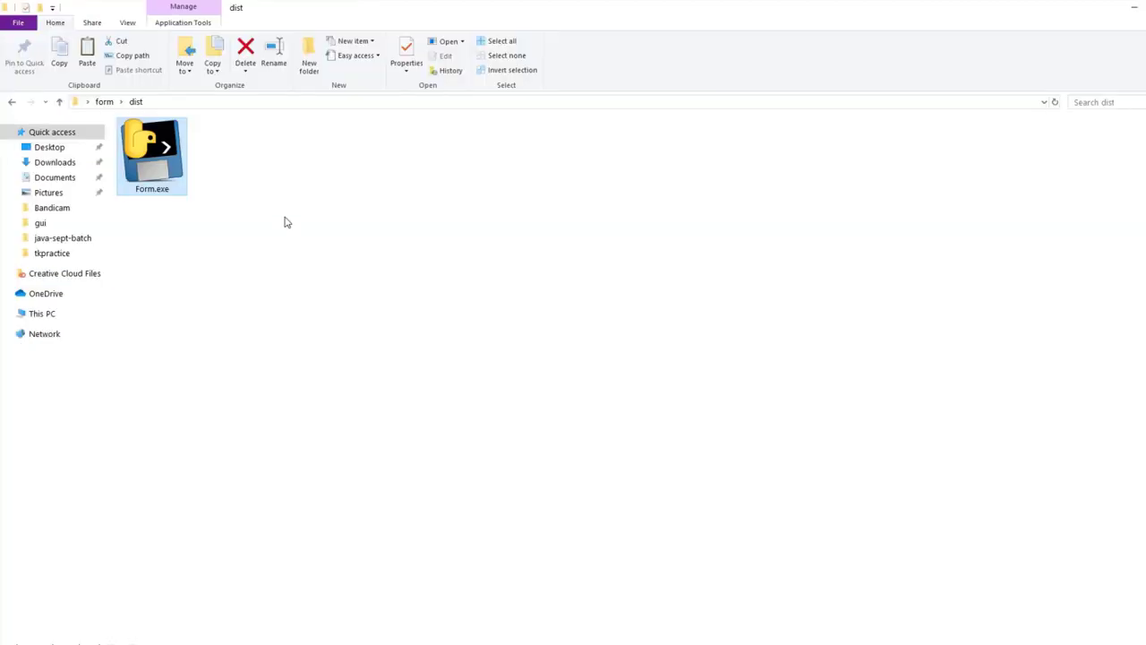
{"action": "right_click", "coordinate": [281, 210]}
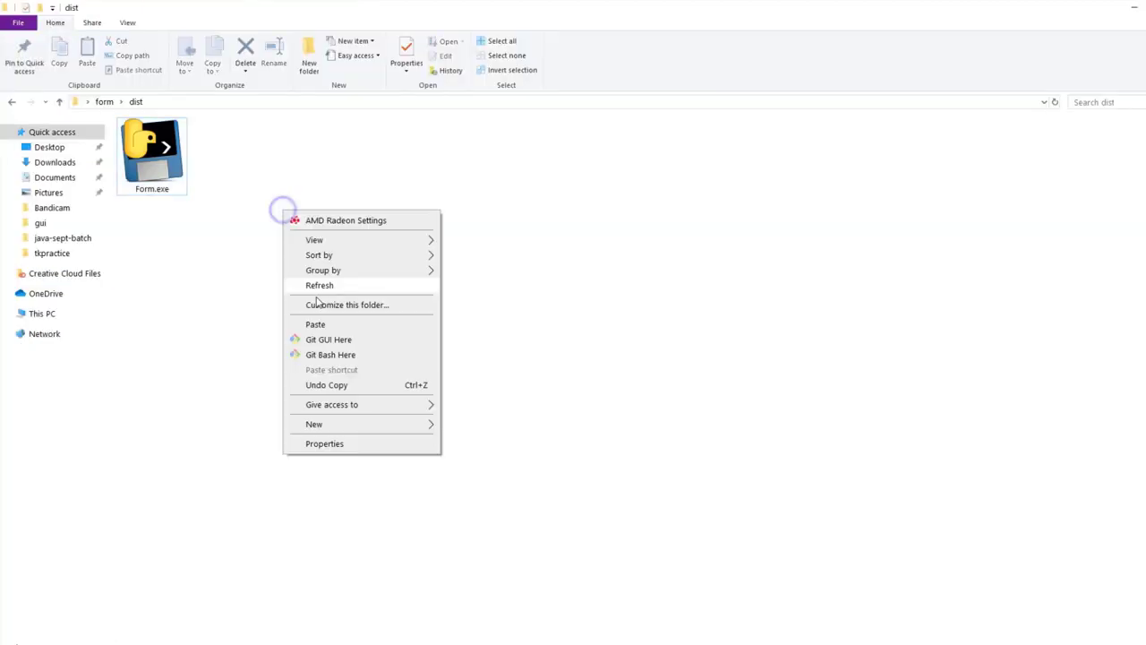
Step: Paste res beside Form.exe in dist, quit PyCharm, then run Form.exe and close the Registration Form
{"action": "left_click", "coordinate": [323, 324]}
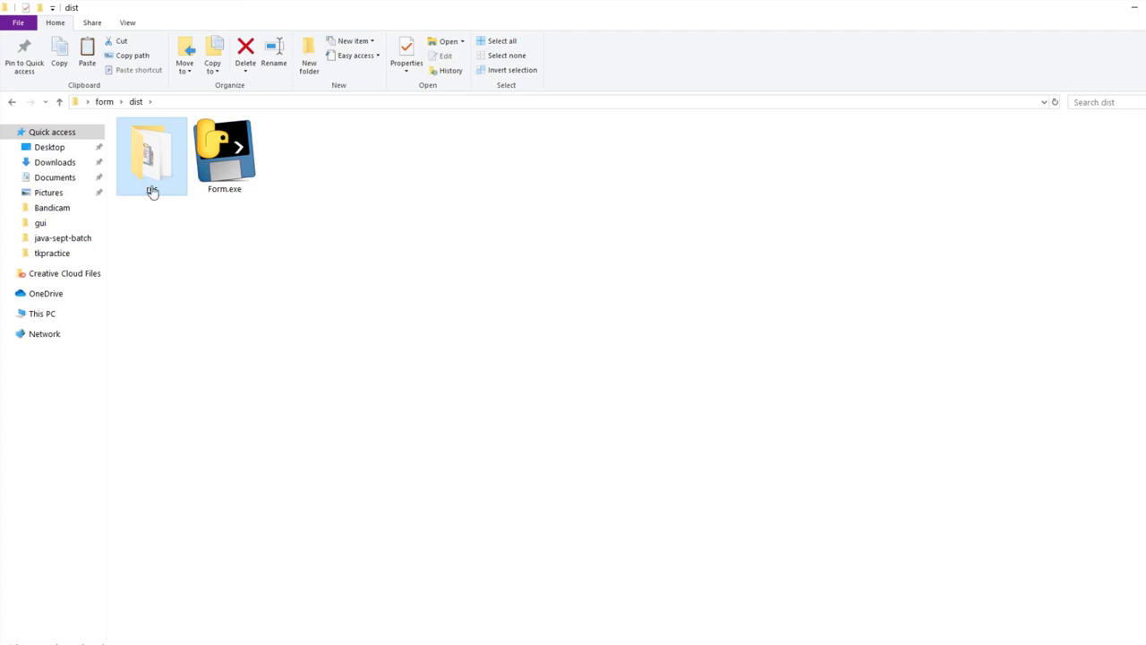
{"action": "left_click", "coordinate": [220, 308]}
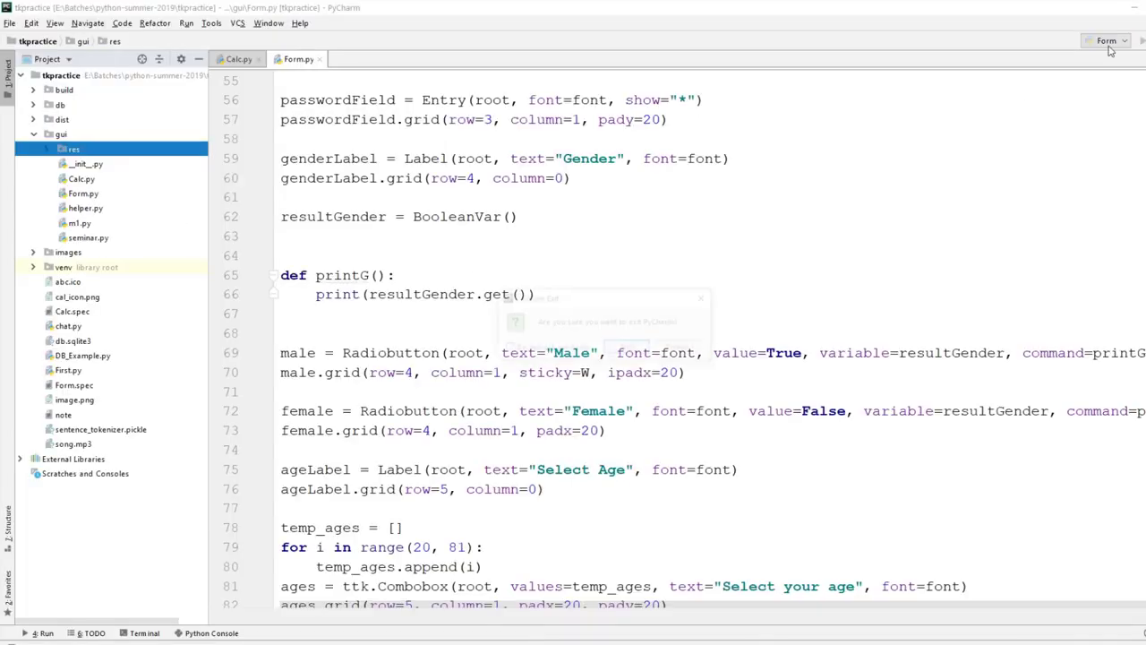
{"action": "key", "text": "alt+F4"}
{"action": "left_click", "coordinate": [630, 349]}
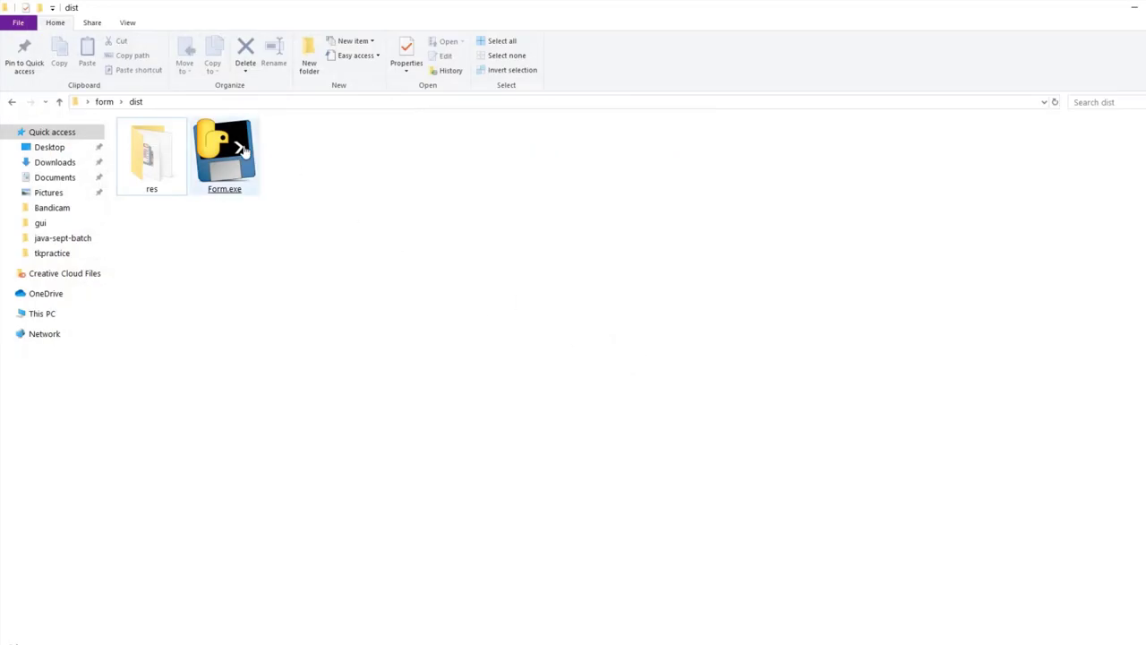
{"action": "double_click", "coordinate": [224, 153]}
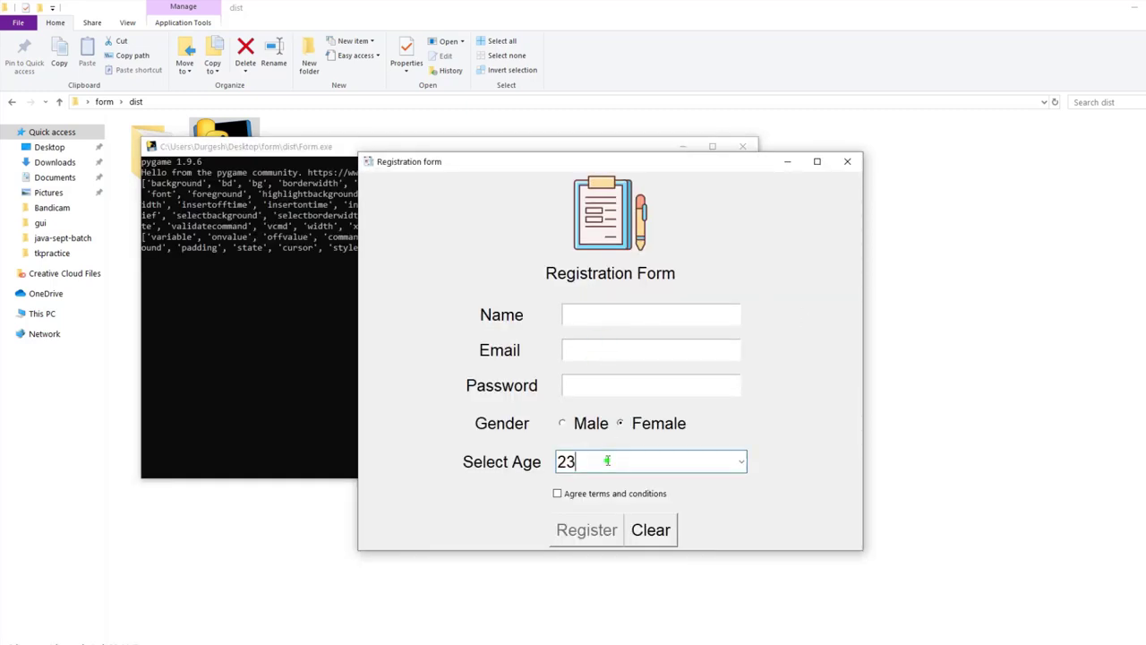
{"action": "left_click", "coordinate": [849, 162]}
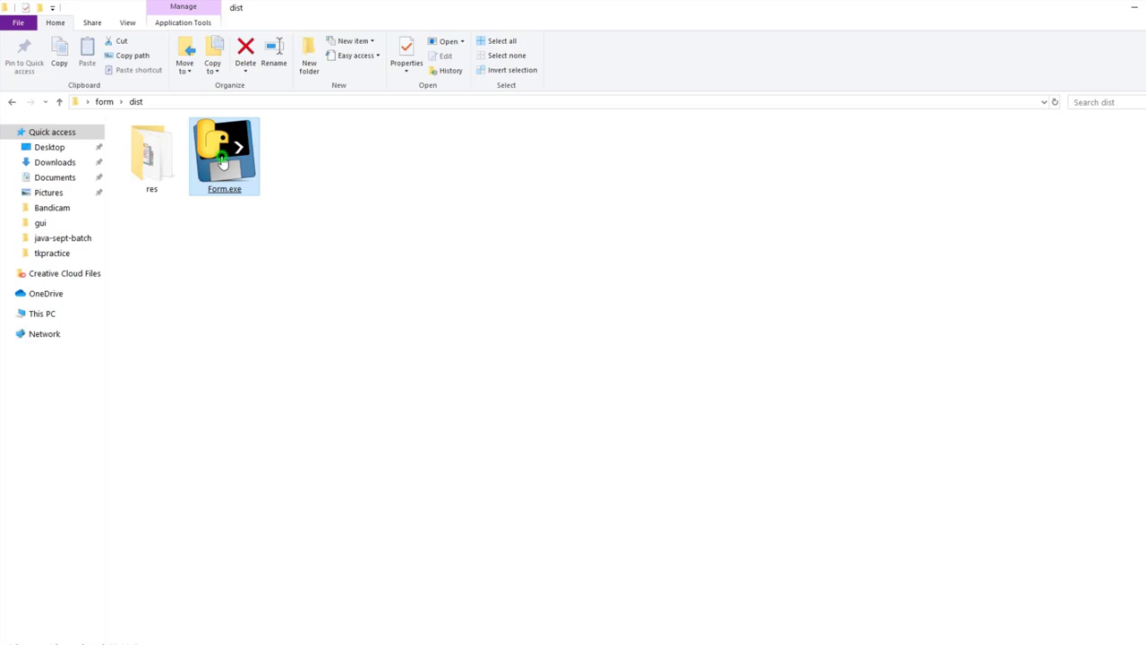
Step: Relaunch Form.exe and check that res holds abc.ico, image.png and song.mp3
{"action": "double_click", "coordinate": [222, 158]}
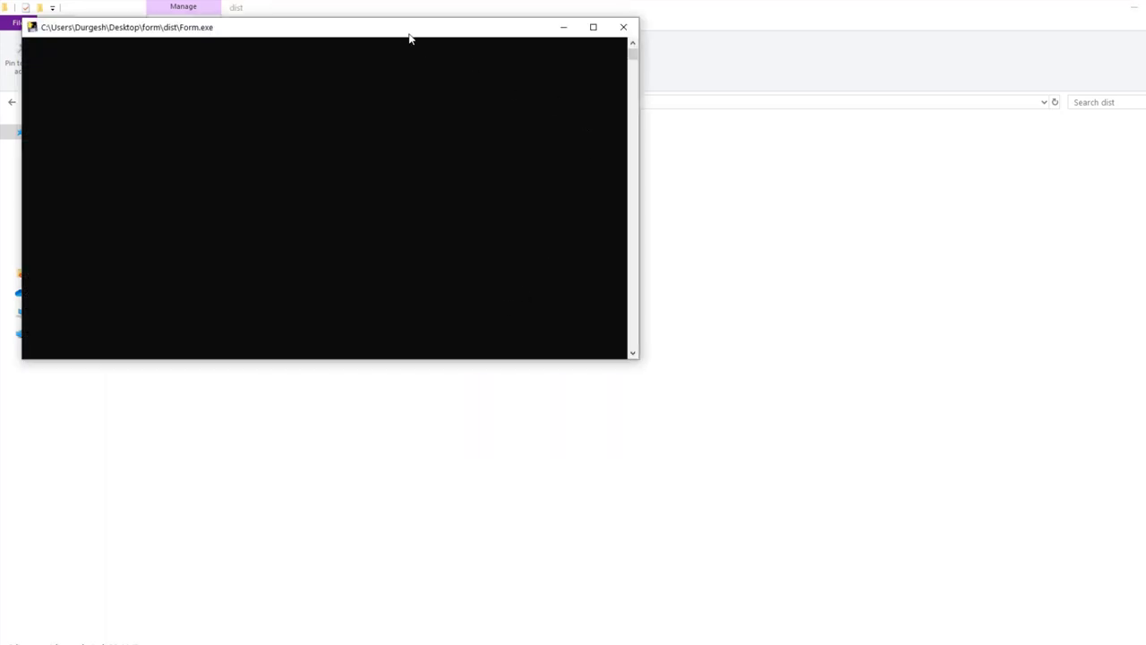
{"action": "left_click_drag", "start_coordinate": [410, 37], "coordinate": [737, 241]}
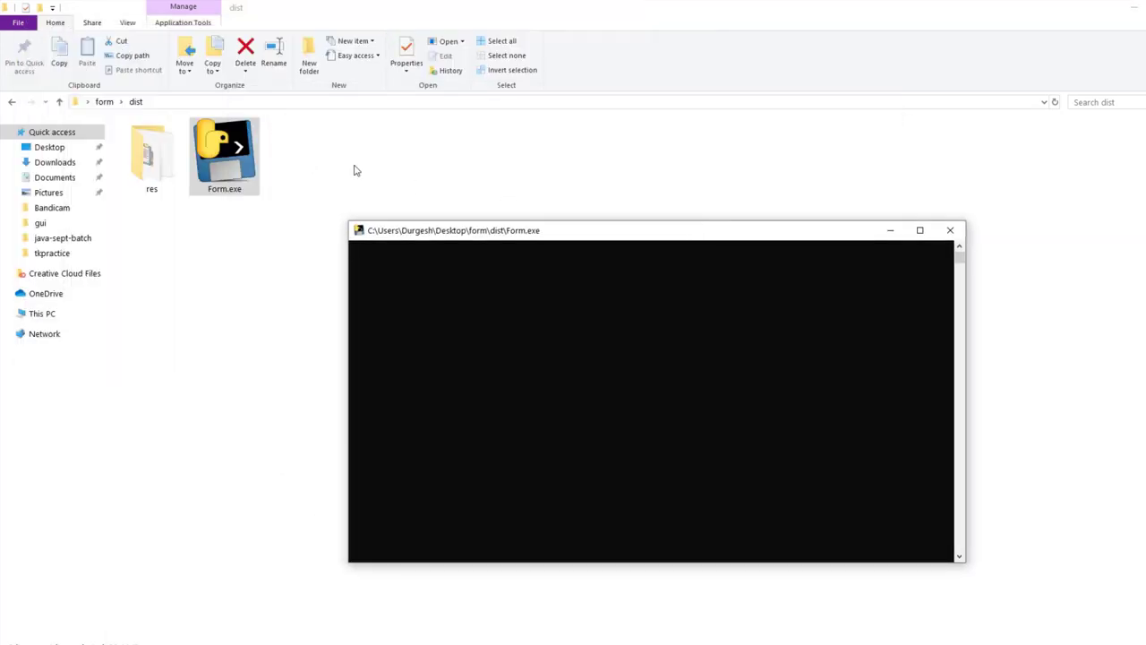
{"action": "double_click", "coordinate": [146, 171]}
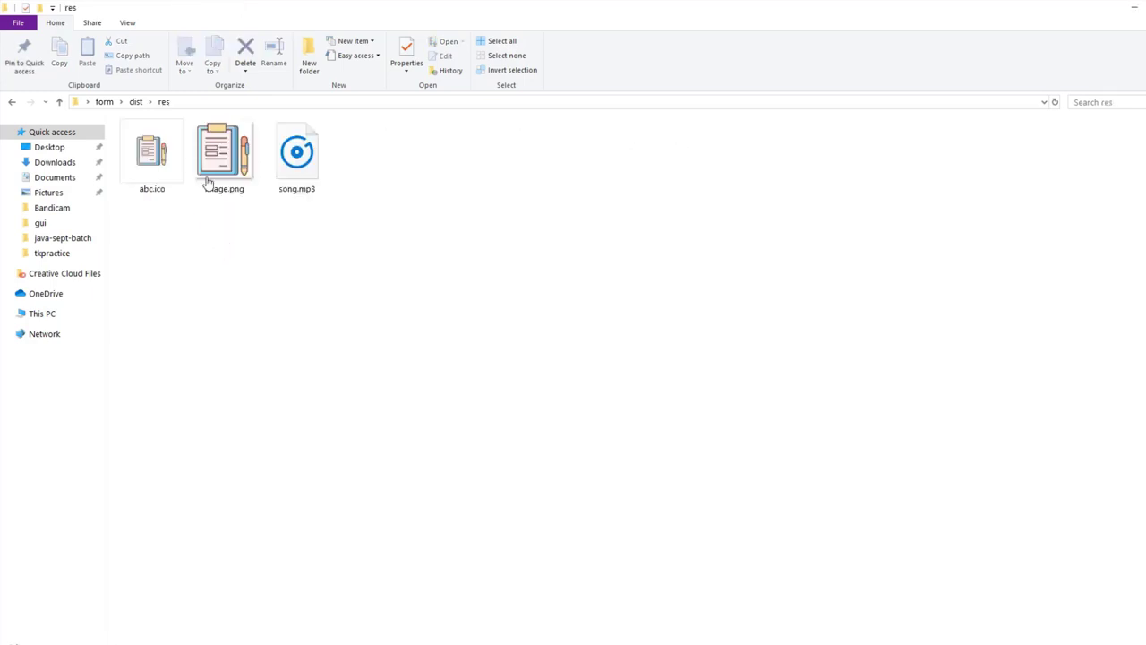
{"action": "left_click", "coordinate": [12, 103]}
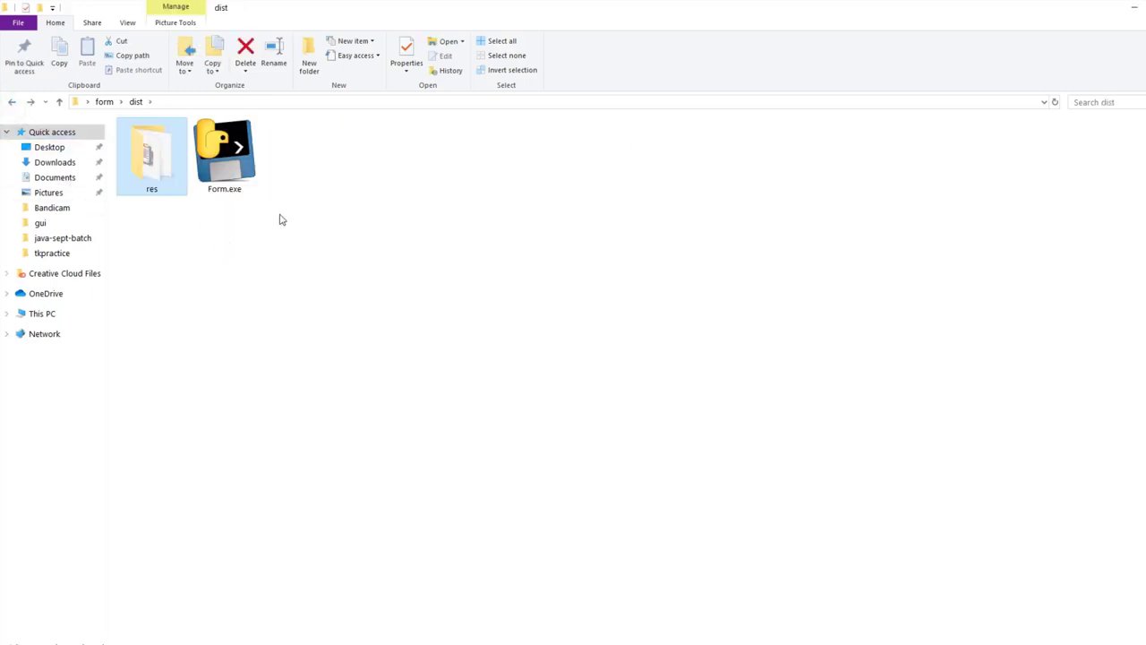
Step: Let the console continue until the Registration Form appears, then close the form and console
{"action": "left_click", "coordinate": [489, 632]}
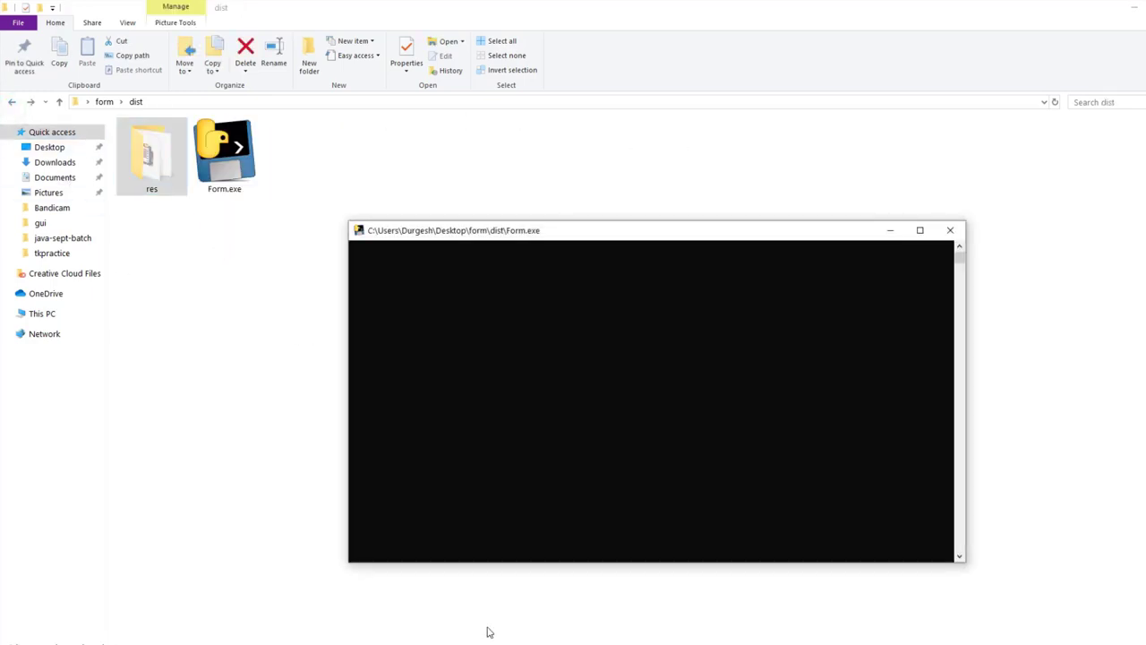
{"action": "left_click", "coordinate": [528, 244]}
{"action": "left_click_drag", "start_coordinate": [465, 230], "coordinate": [353, 212]}
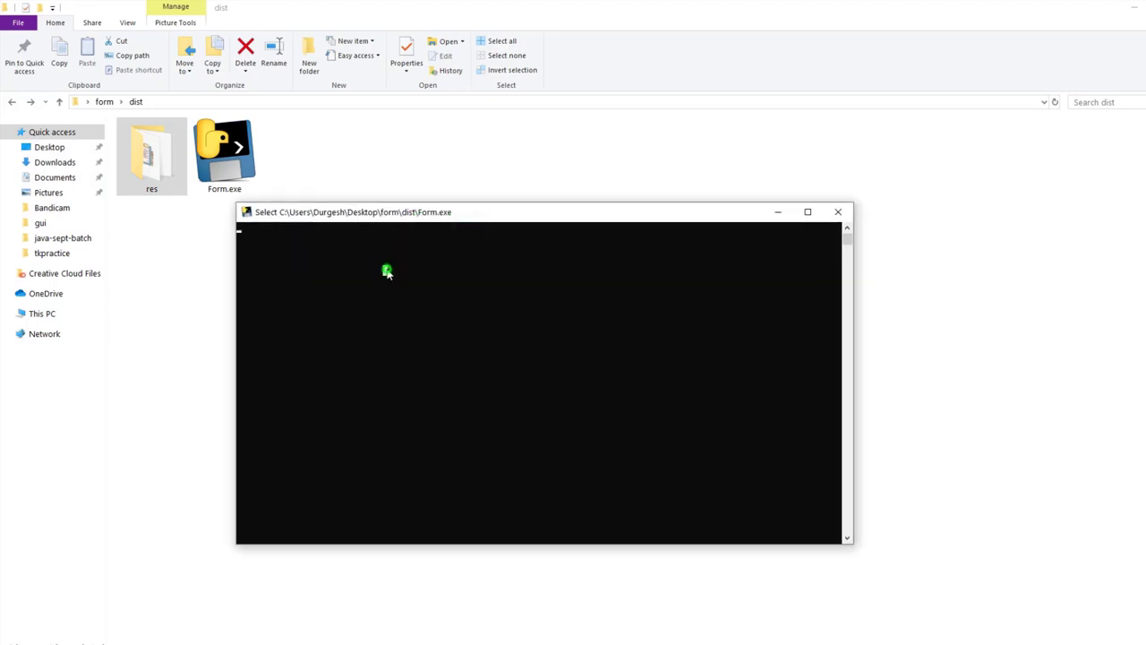
{"action": "left_click", "coordinate": [386, 271]}
{"action": "key", "text": "Escape"}
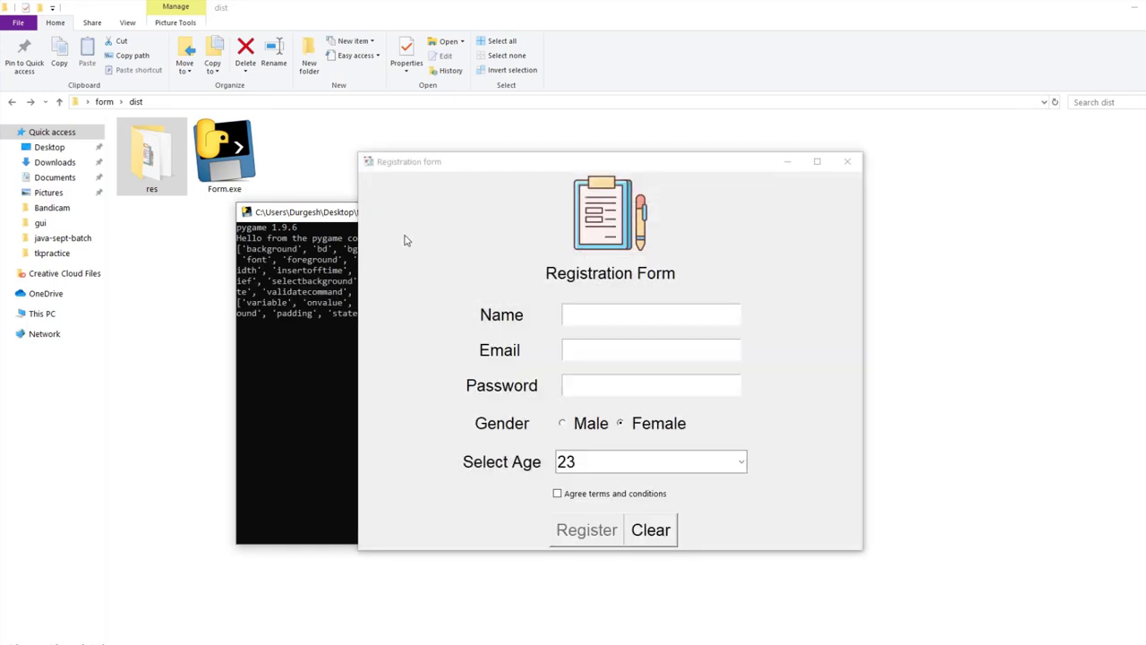
{"action": "left_click", "coordinate": [846, 163]}
{"action": "left_click", "coordinate": [842, 211]}
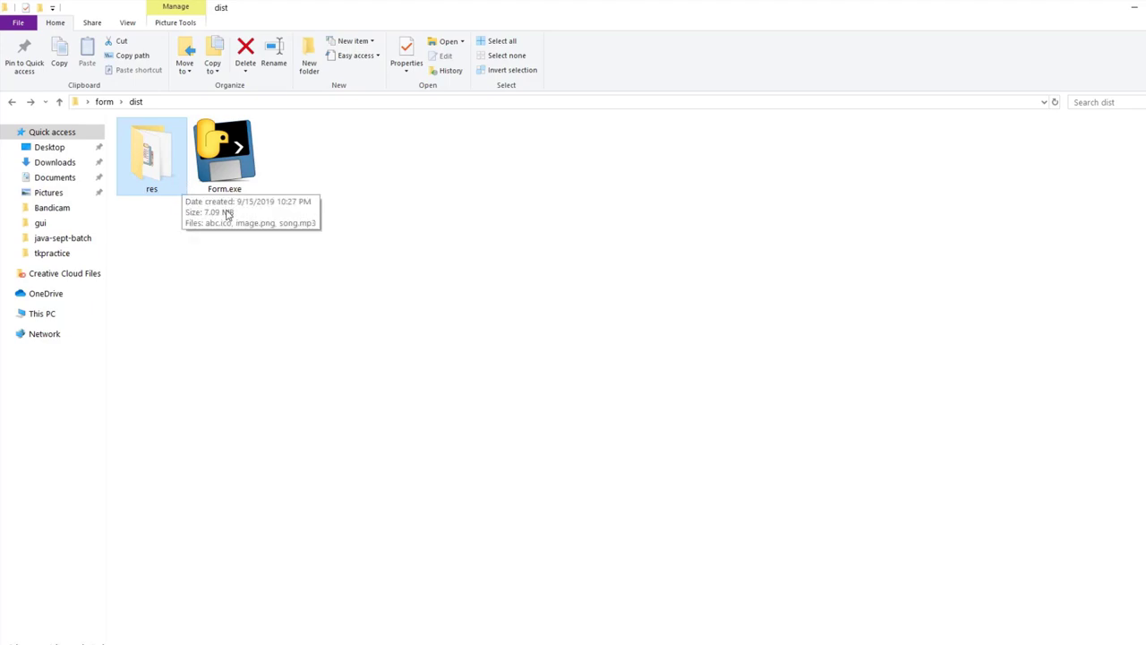
{"action": "left_click", "coordinate": [253, 248]}
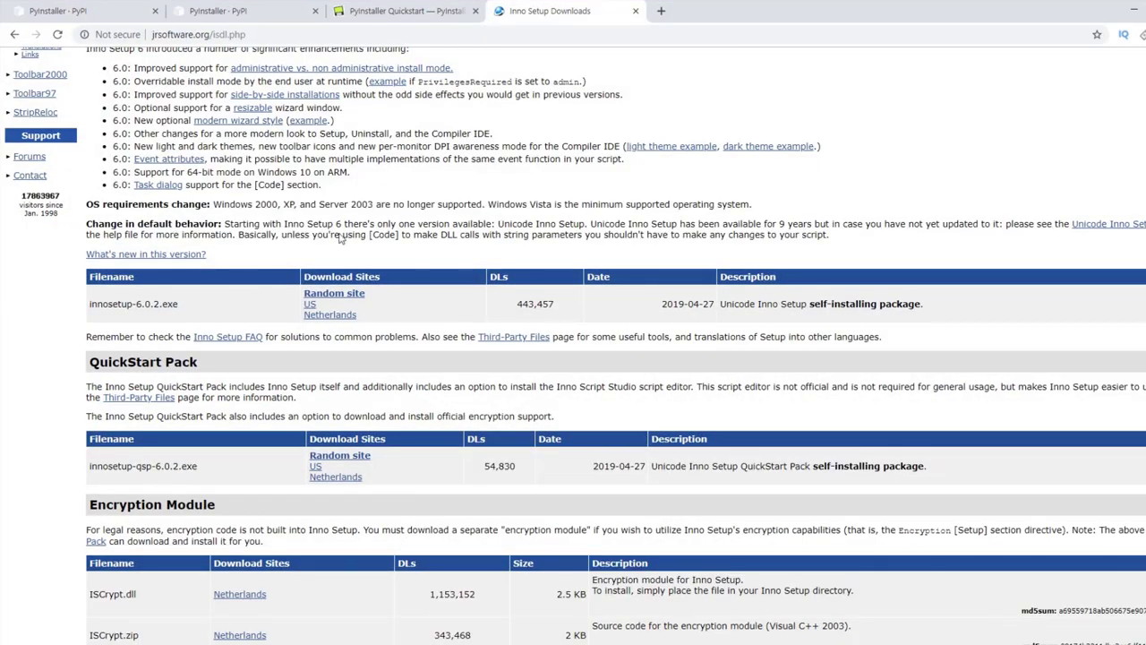
Step: Search 'inno setup download' in a new tab and open the jrsoftware.org Downloads page
{"action": "scroll", "coordinate": [123, 161], "scroll_direction": "up", "scroll_amount": 3}
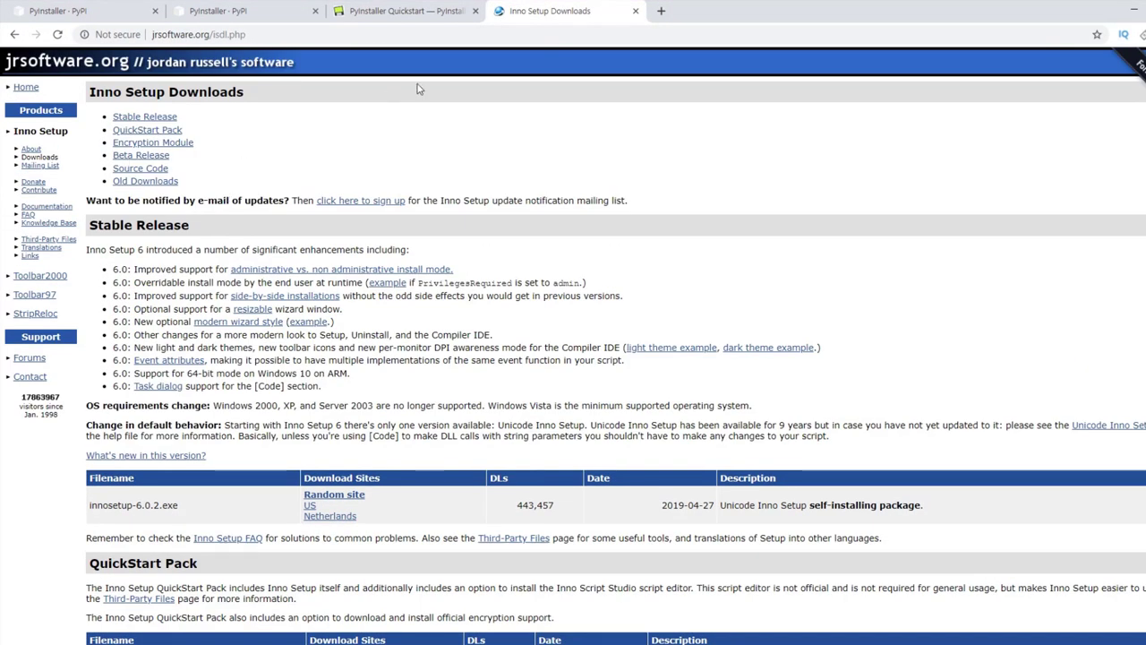
{"action": "left_click", "coordinate": [660, 11]}
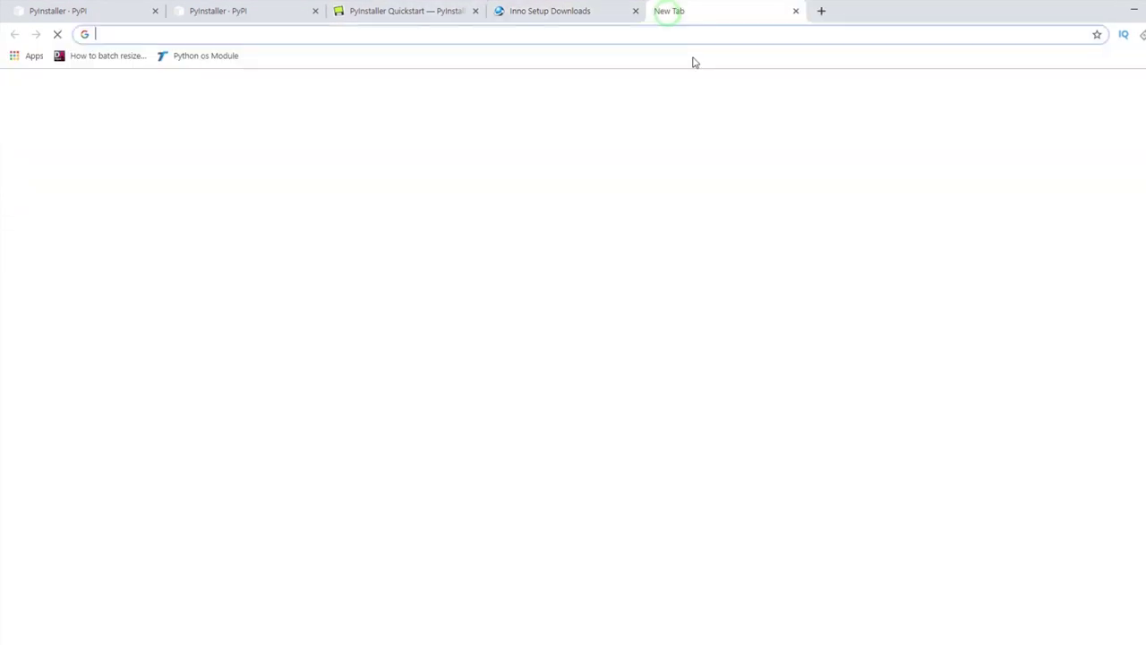
{"action": "type", "text": "inn"}
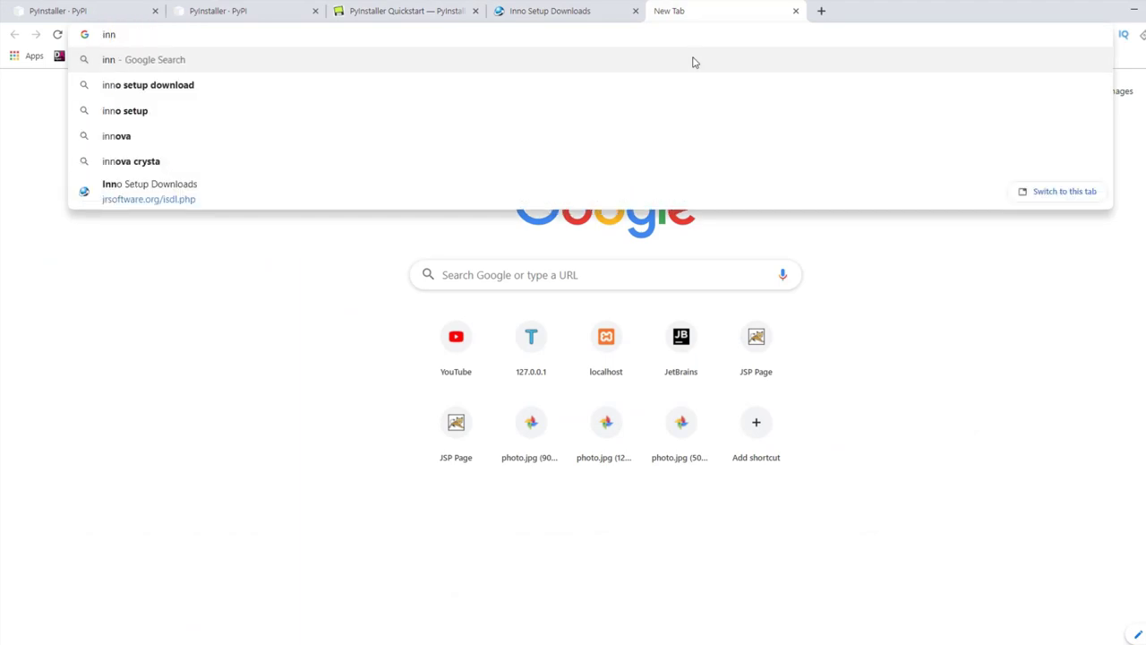
{"action": "type", "text": "o se"}
{"action": "key", "text": "Return"}
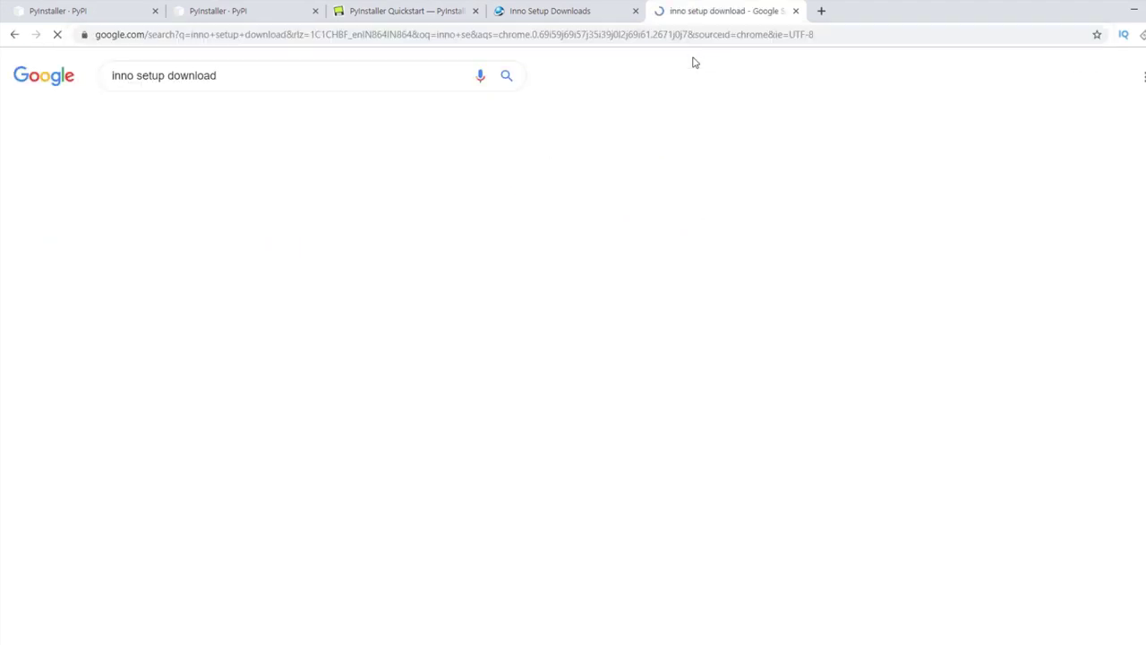
{"action": "left_click", "coordinate": [226, 172]}
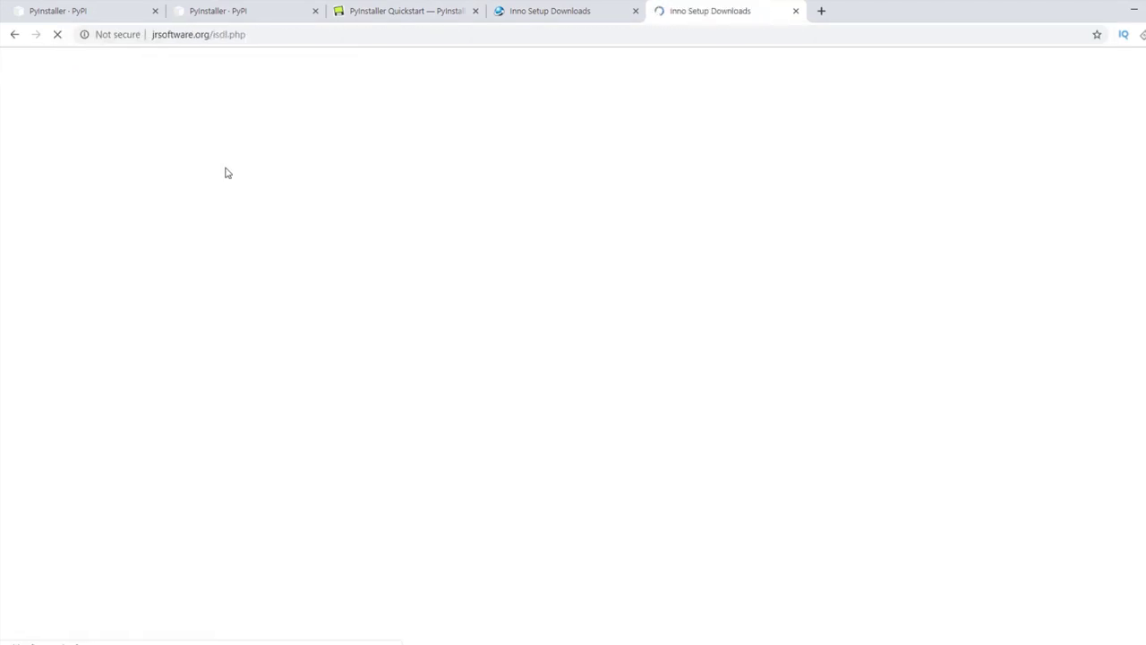
{"action": "scroll", "coordinate": [352, 370], "scroll_direction": "down", "scroll_amount": 3}
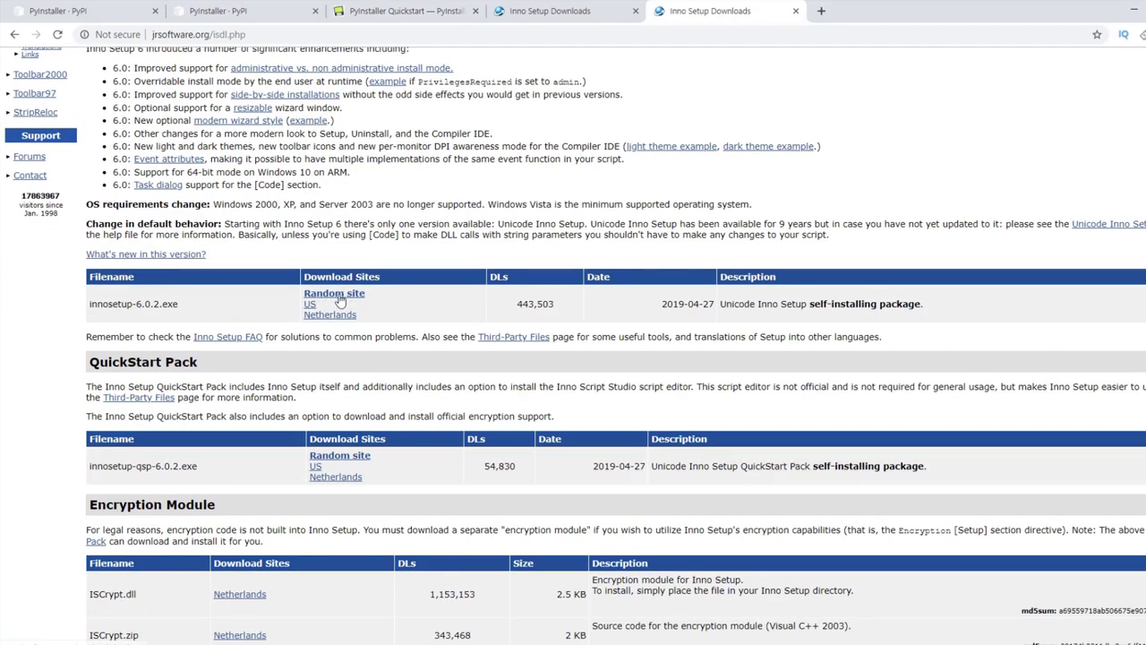
Step: Launch Inno Setup Compiler and start a new script with the Script Wizard
{"action": "key", "text": "super"}
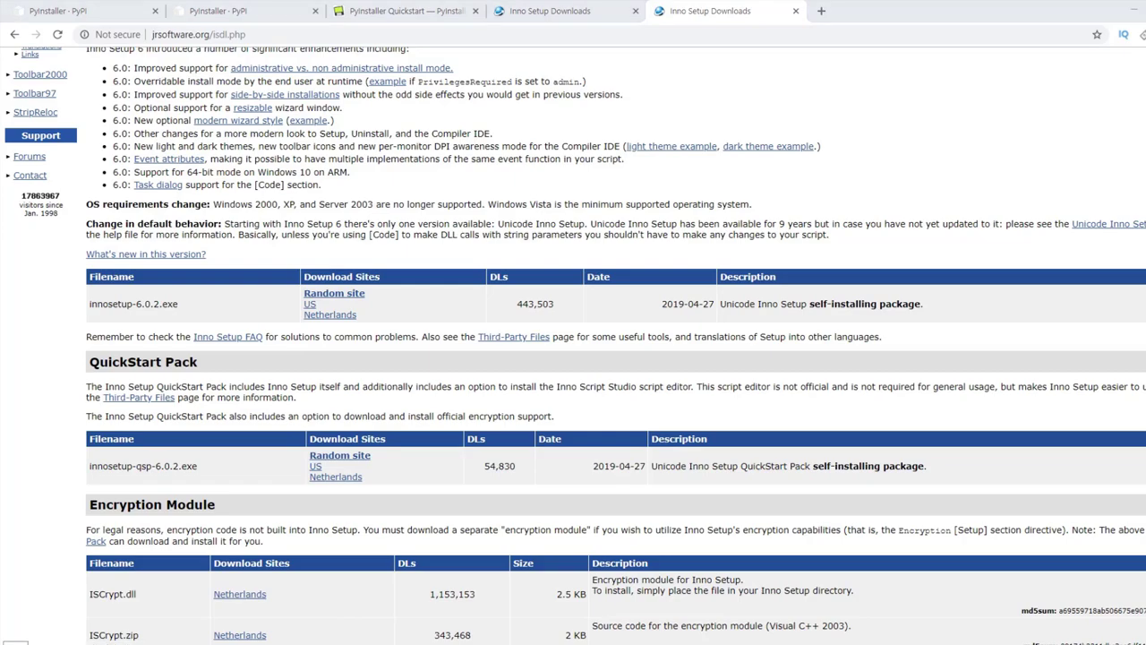
{"action": "type", "text": "in"}
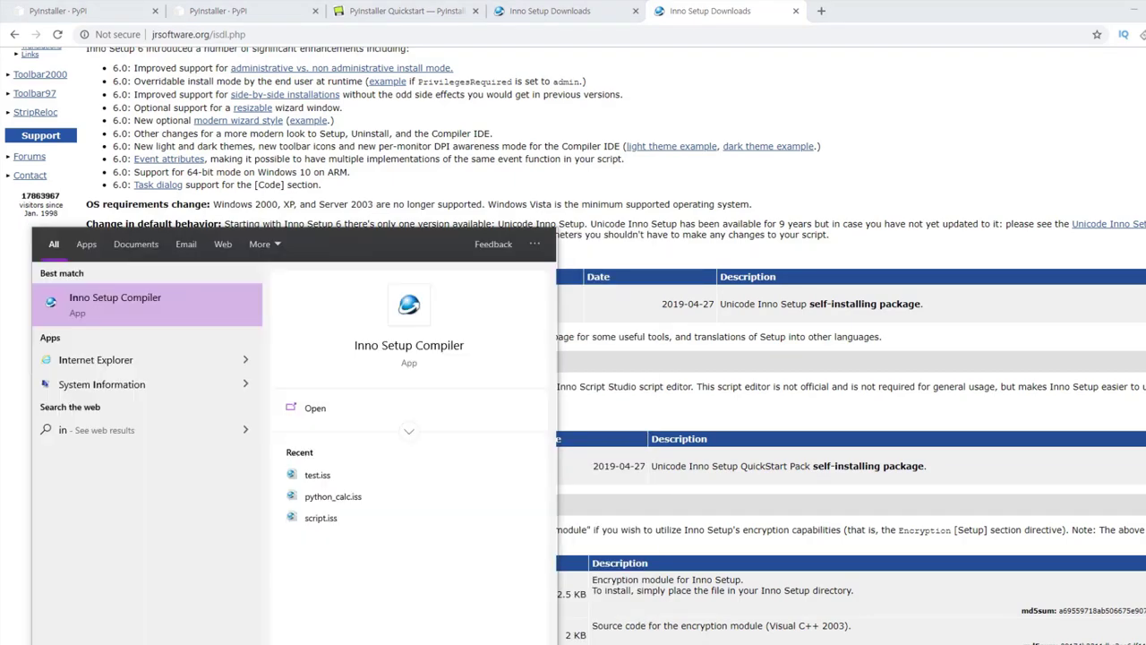
{"action": "key", "text": "Return"}
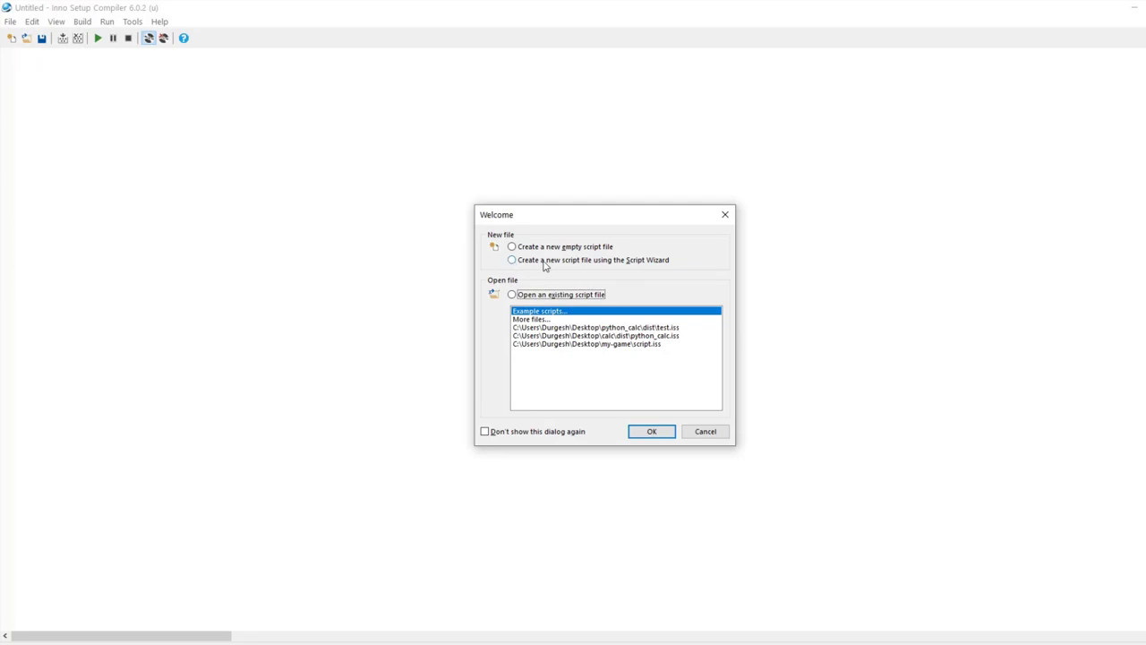
{"action": "left_click", "coordinate": [573, 262]}
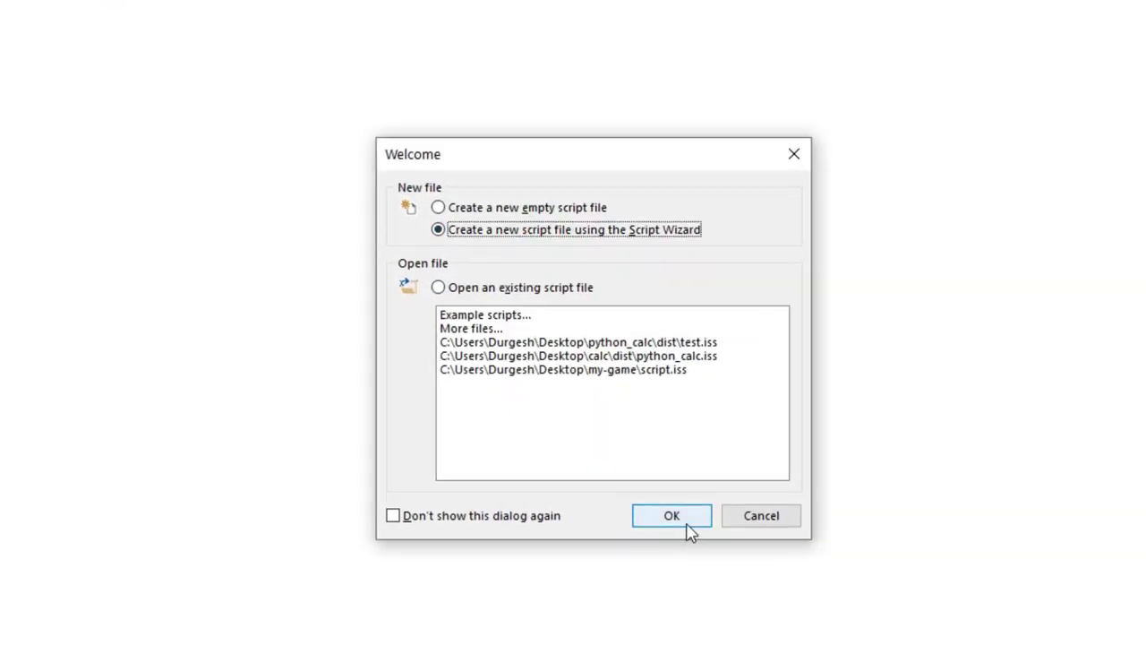
{"action": "left_click", "coordinate": [656, 433]}
Step: Set application name MyTestingForm and version 1, and enter the publisher's name and website
{"action": "left_click", "coordinate": [752, 534]}
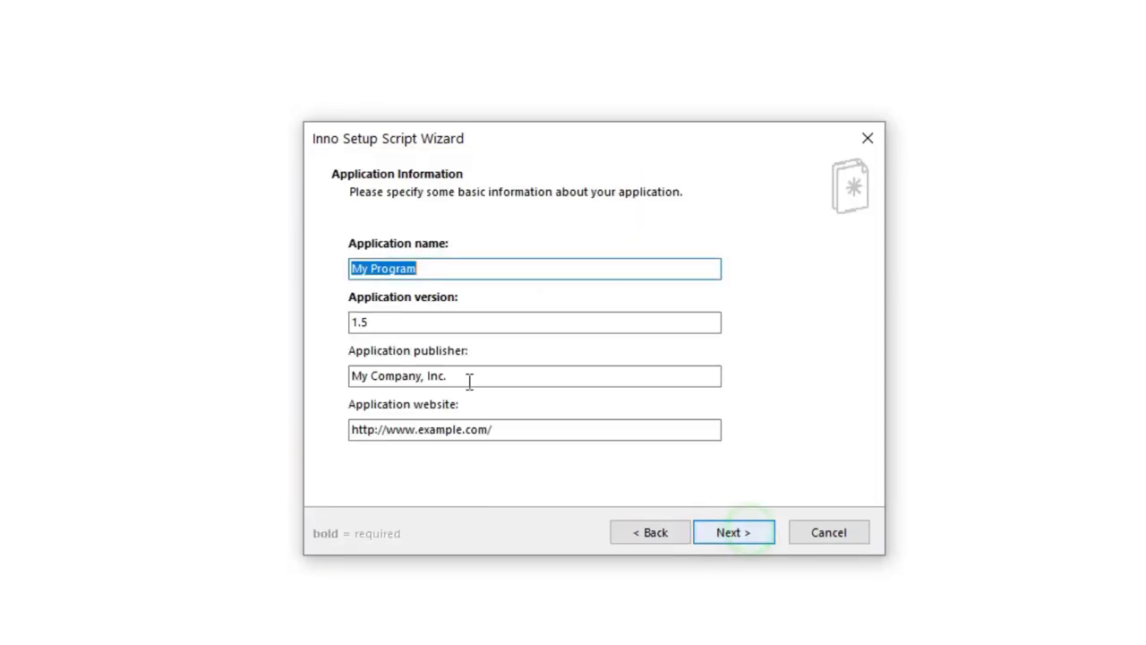
{"action": "left_click_drag", "start_coordinate": [455, 267], "coordinate": [309, 264]}
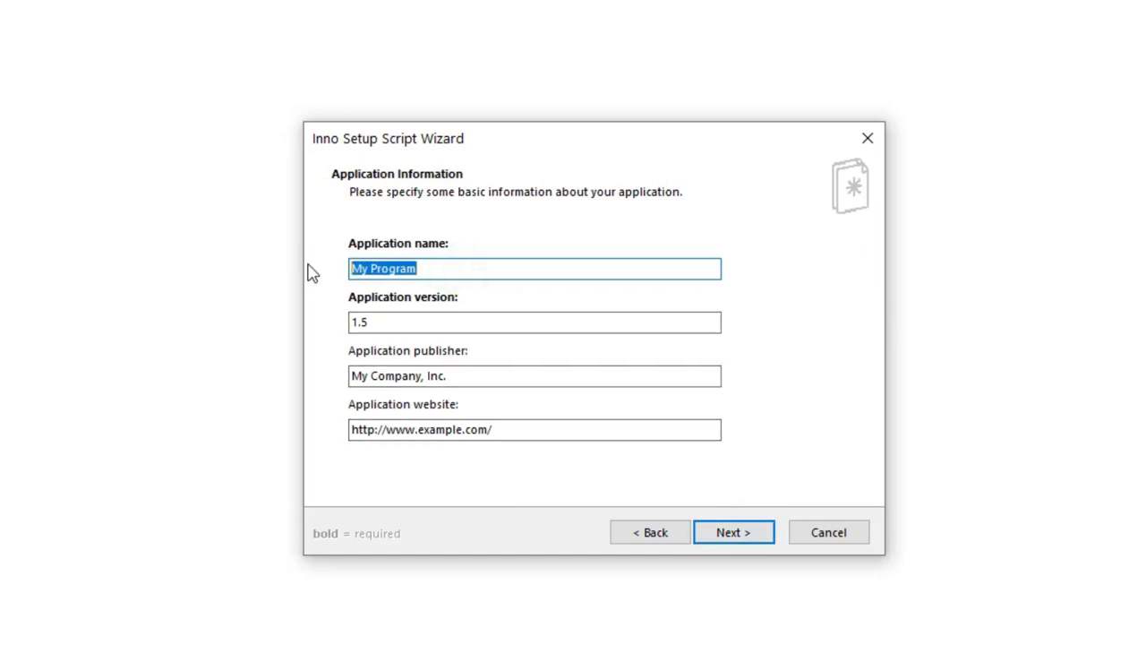
{"action": "type", "text": "MyTes"}
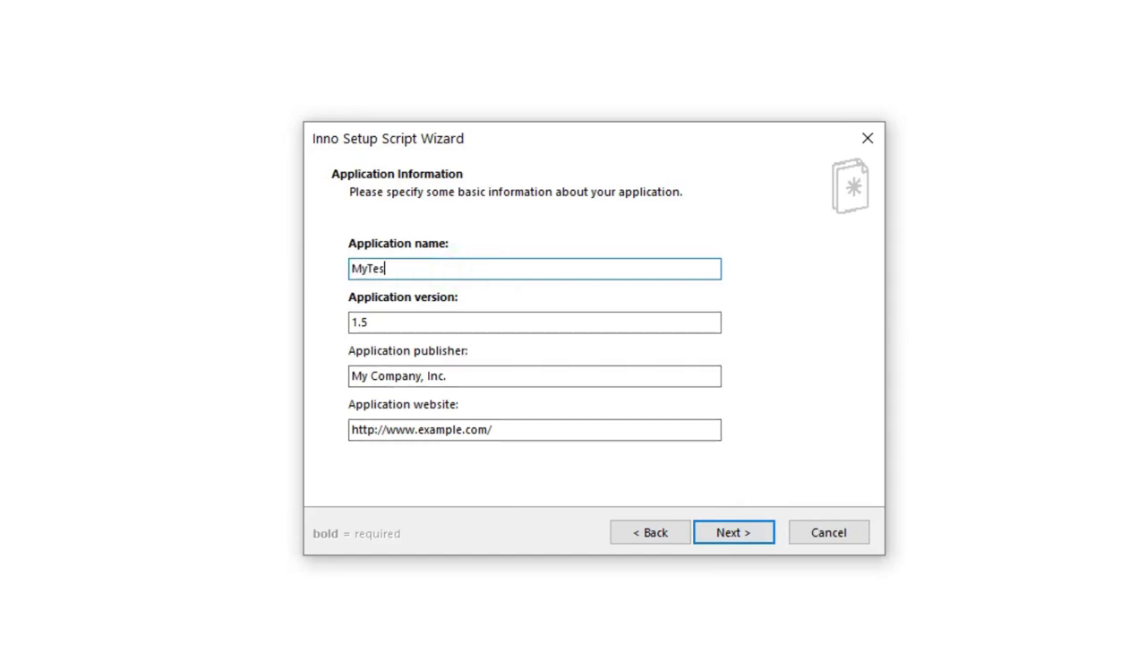
{"action": "type", "text": "tingForm"}
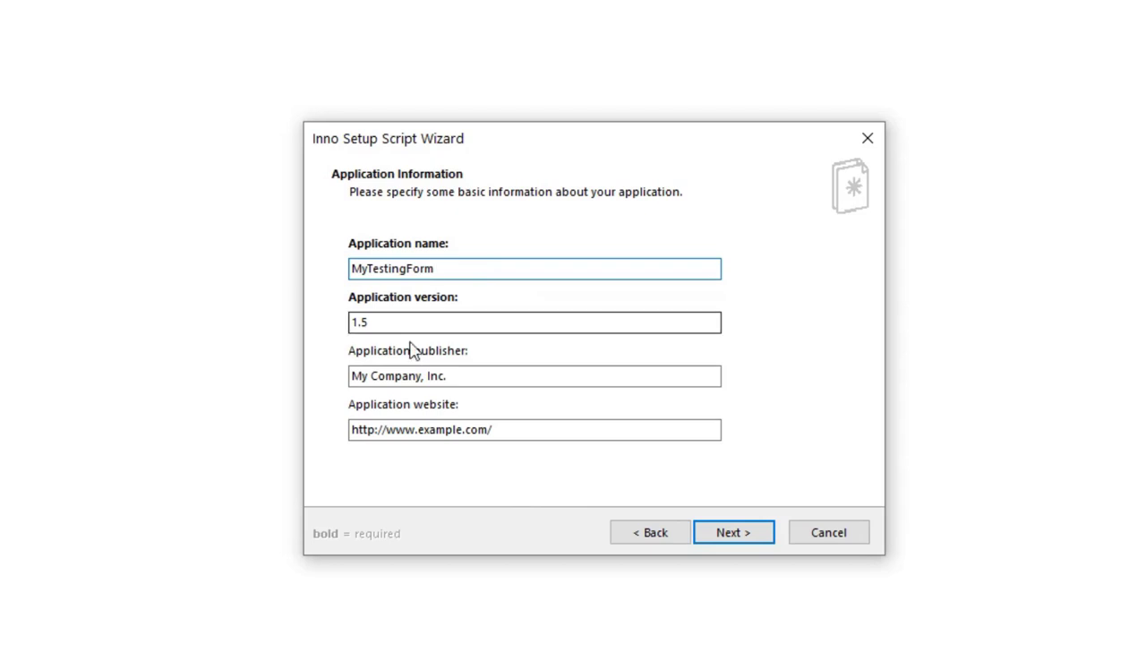
{"action": "left_click_drag", "start_coordinate": [420, 317], "coordinate": [191, 313]}
{"action": "type", "text": "1"}
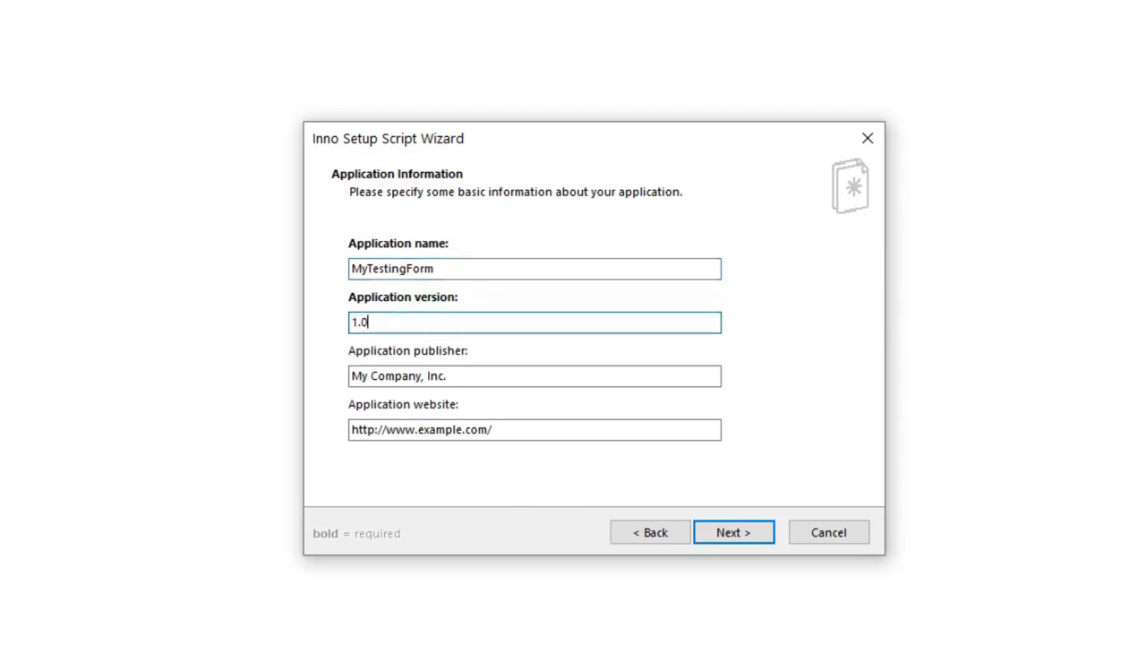
{"action": "left_click_drag", "start_coordinate": [511, 374], "coordinate": [205, 387]}
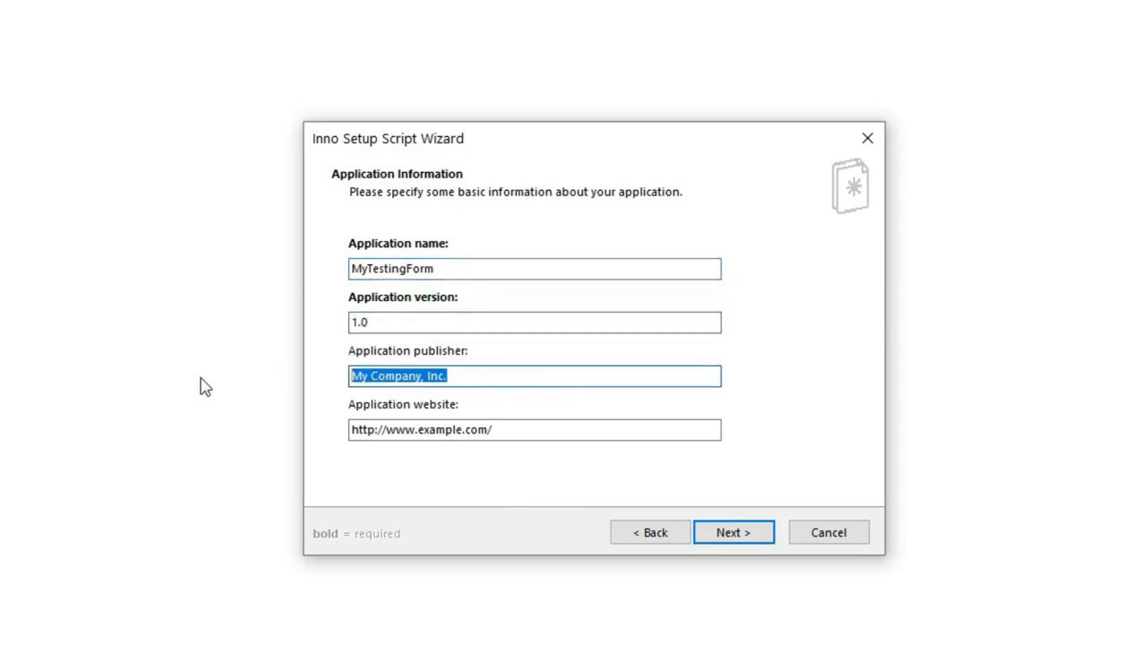
{"action": "type", "text": "Durgesh  Tiwari"}
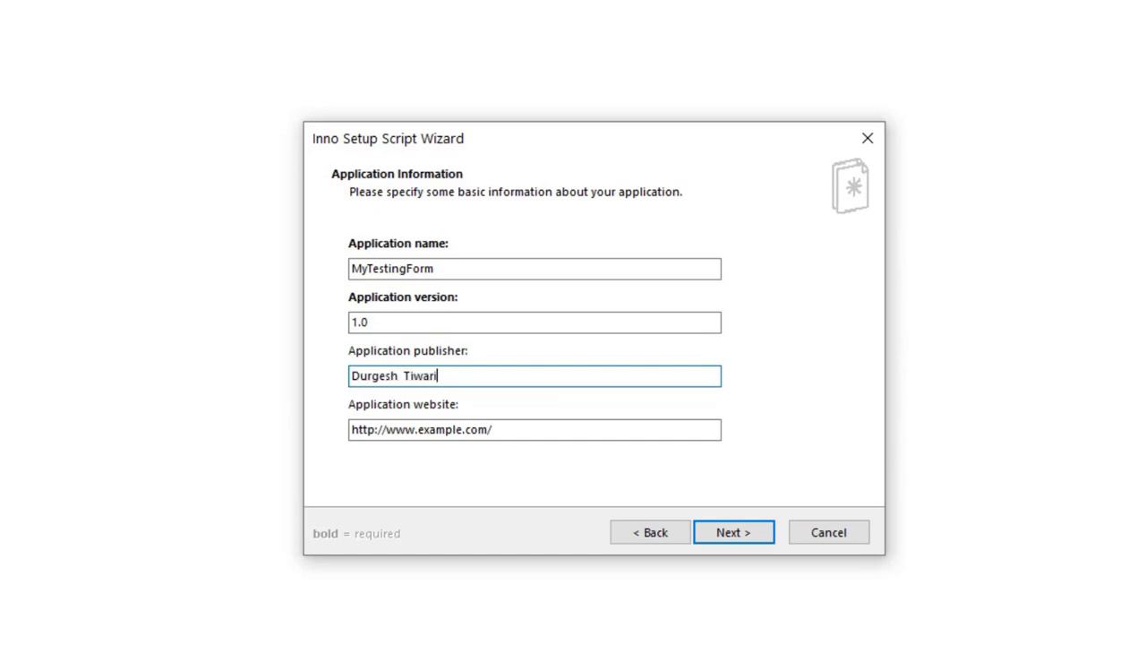
{"action": "left_click_drag", "start_coordinate": [541, 430], "coordinate": [108, 440]}
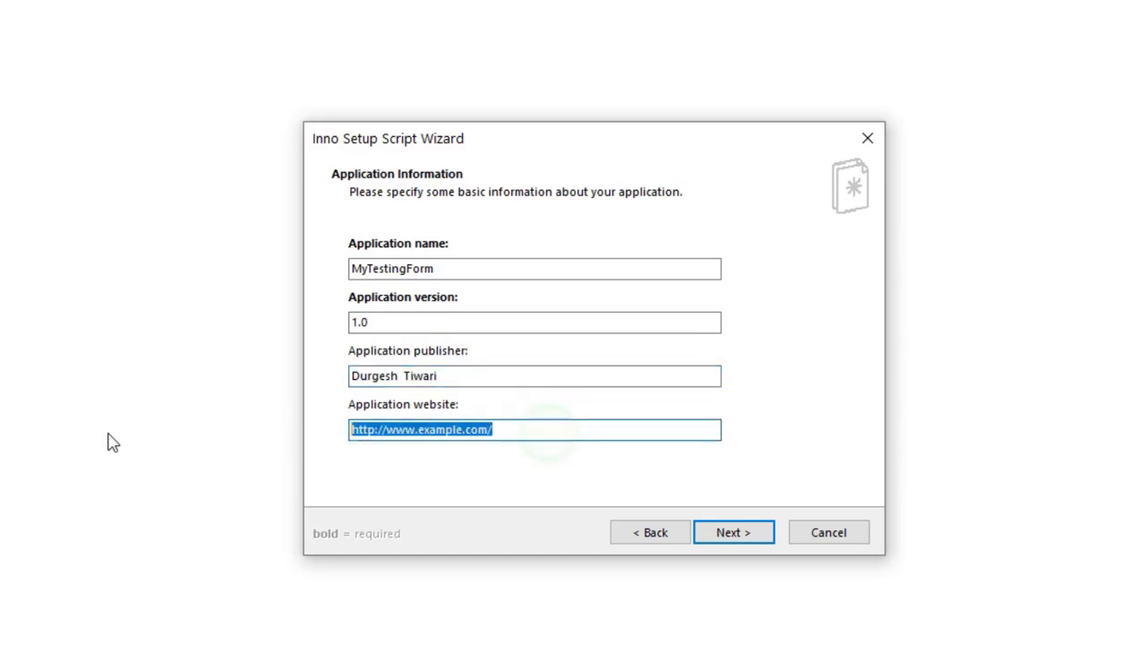
{"action": "type", "text": "htt"}
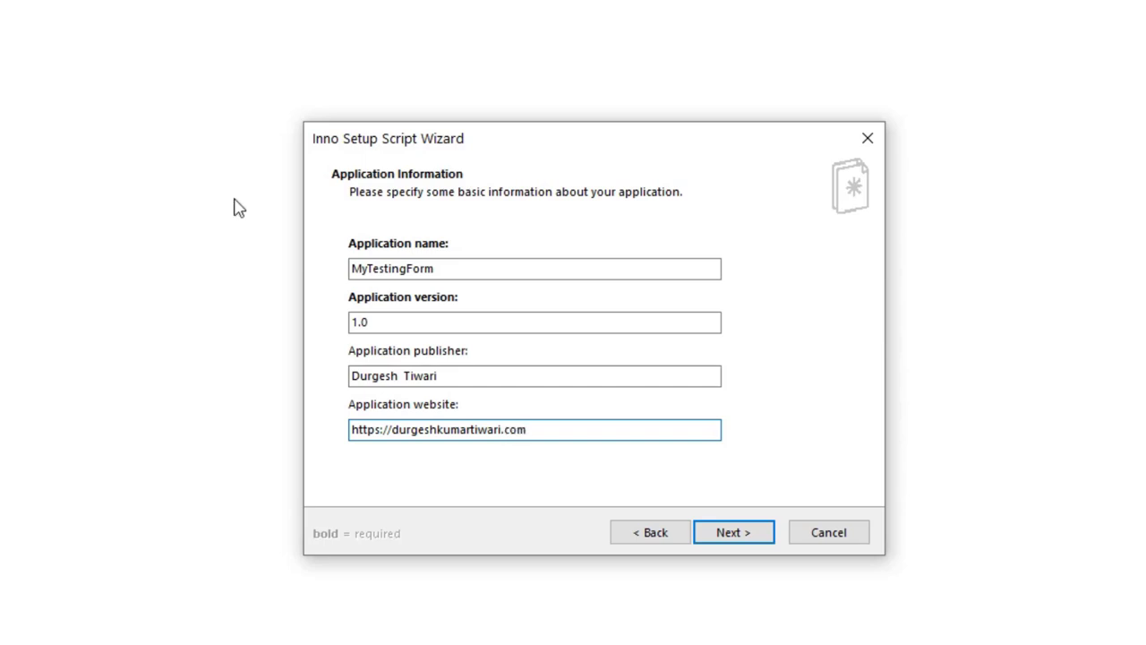
Step: Keep Program Files as the base folder with folder name MyTestingForm and continue
{"action": "left_click", "coordinate": [731, 532]}
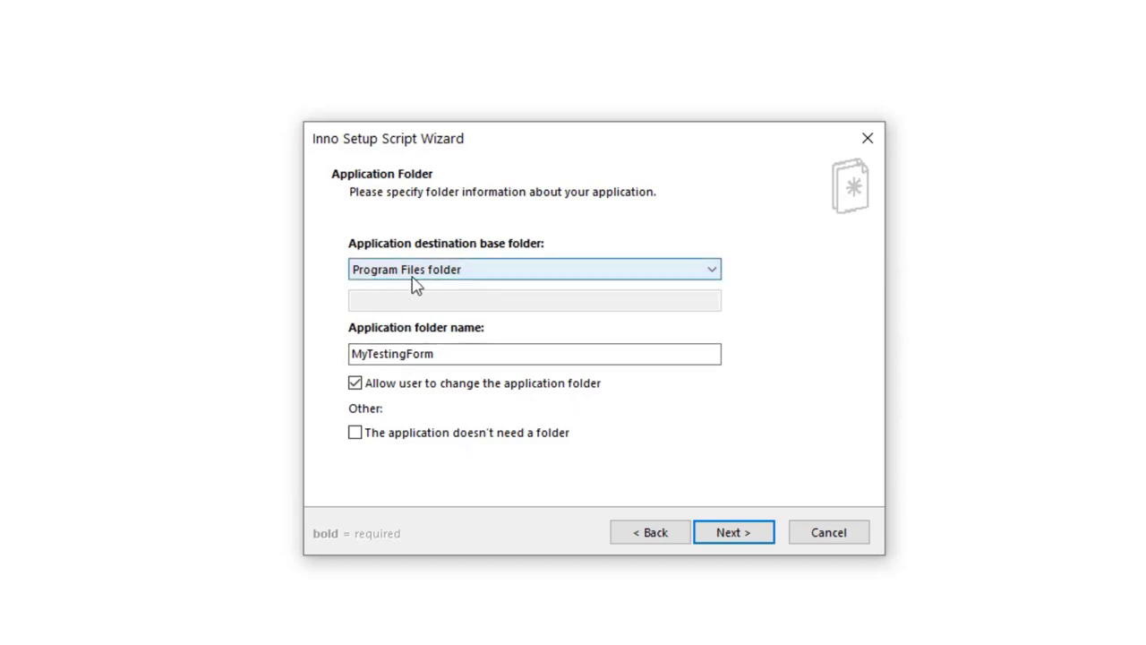
{"action": "left_click", "coordinate": [517, 277]}
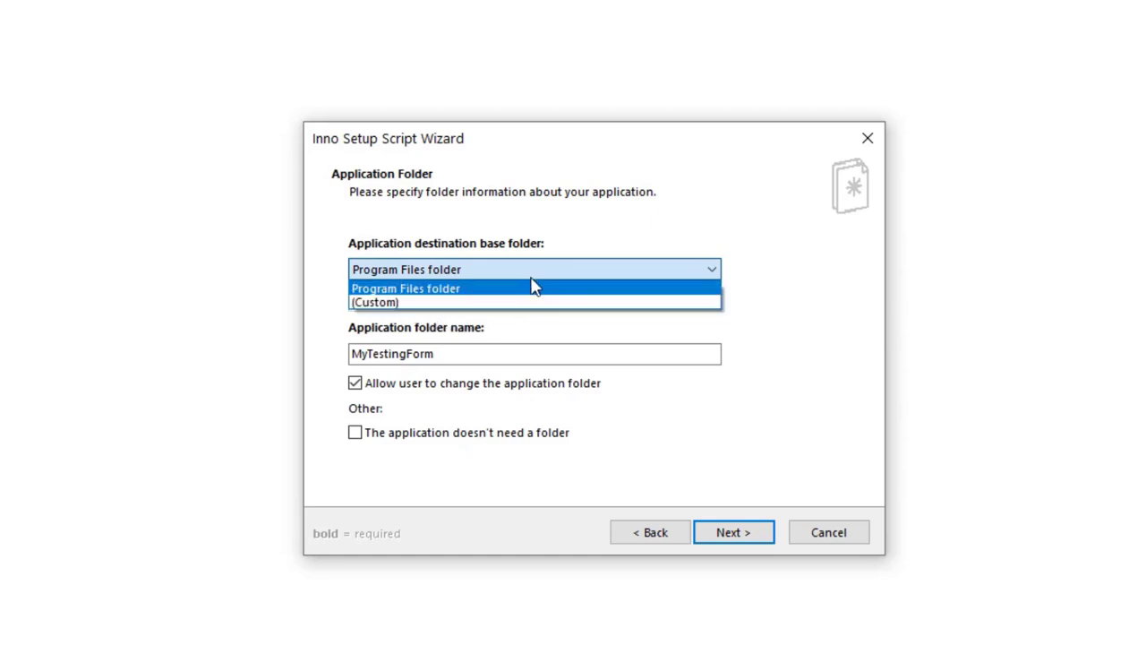
{"action": "left_click", "coordinate": [484, 272]}
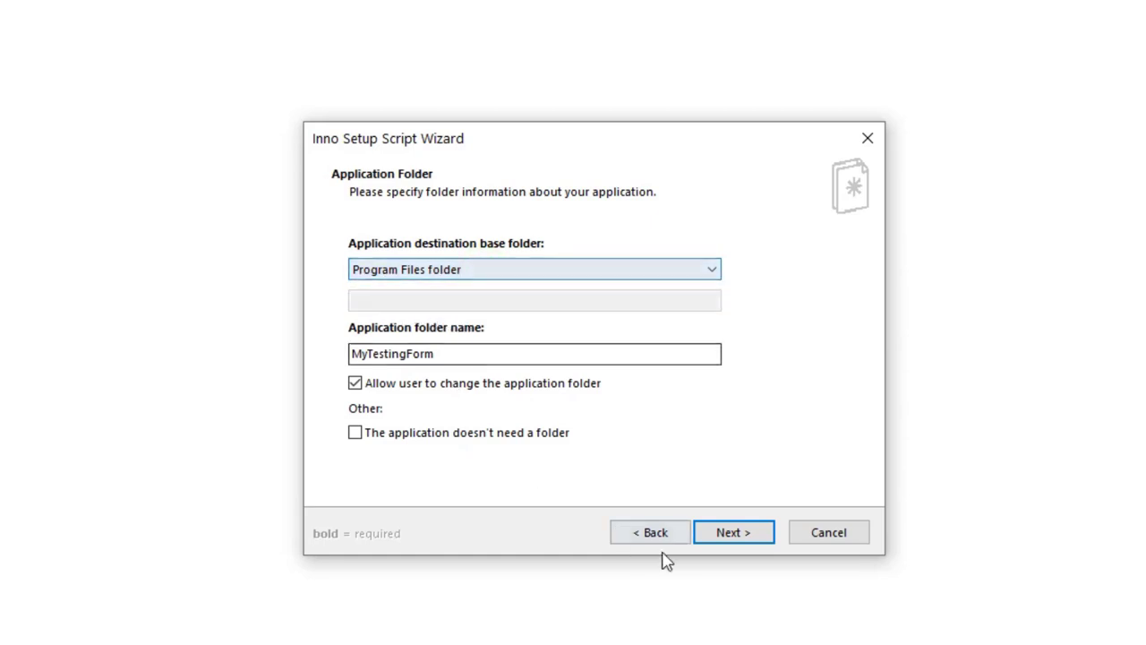
{"action": "left_click", "coordinate": [733, 535]}
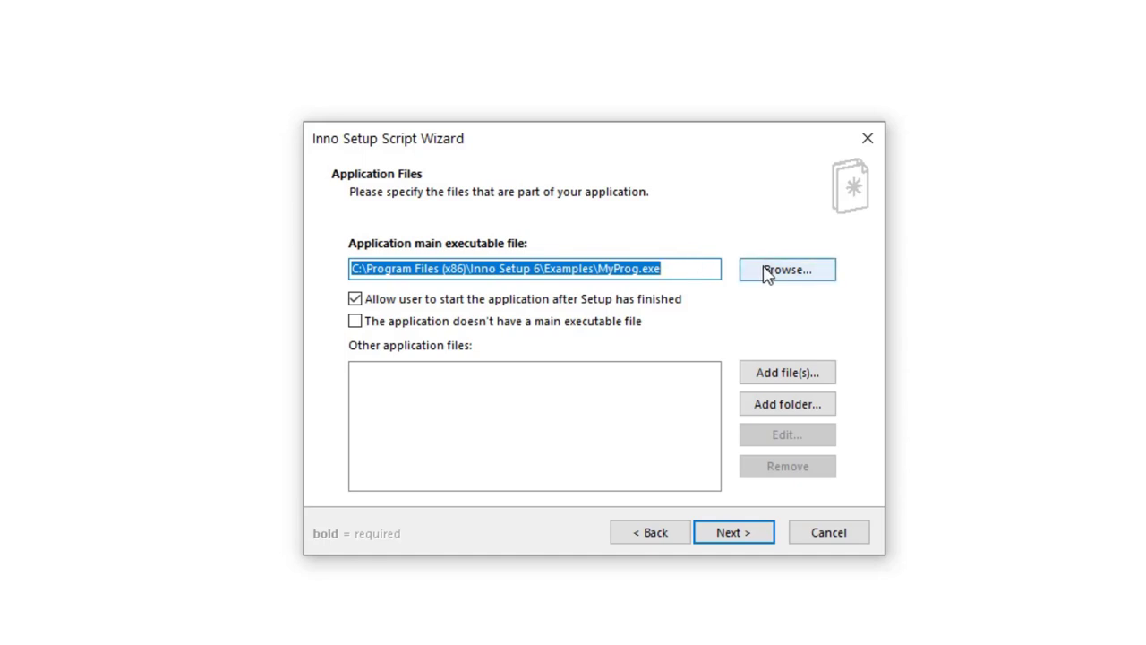
Step: Browse to Desktop\form\dist and select Form.exe as the main executable
{"action": "left_click", "coordinate": [794, 269]}
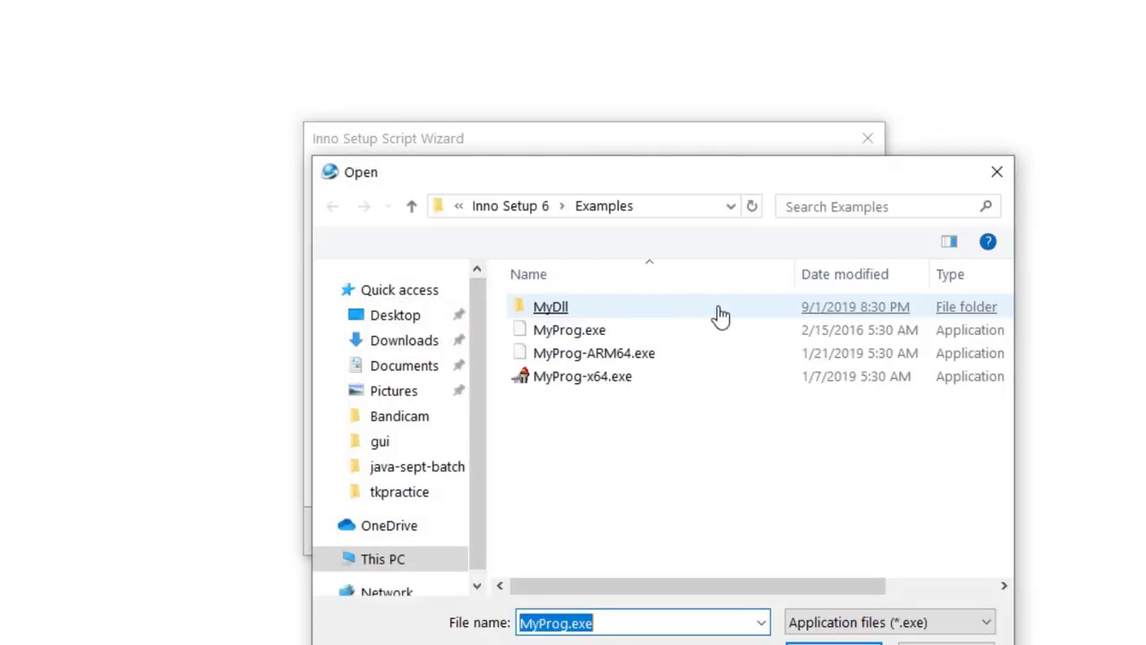
{"action": "left_click", "coordinate": [395, 315]}
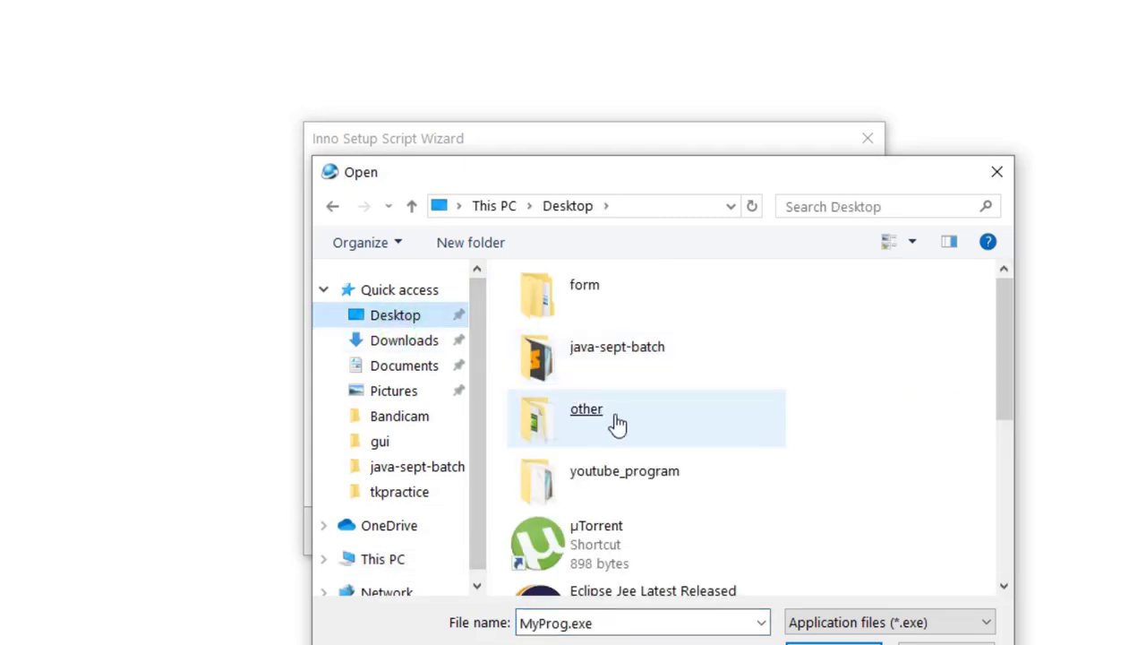
{"action": "left_click", "coordinate": [609, 473]}
{"action": "left_click", "coordinate": [577, 307]}
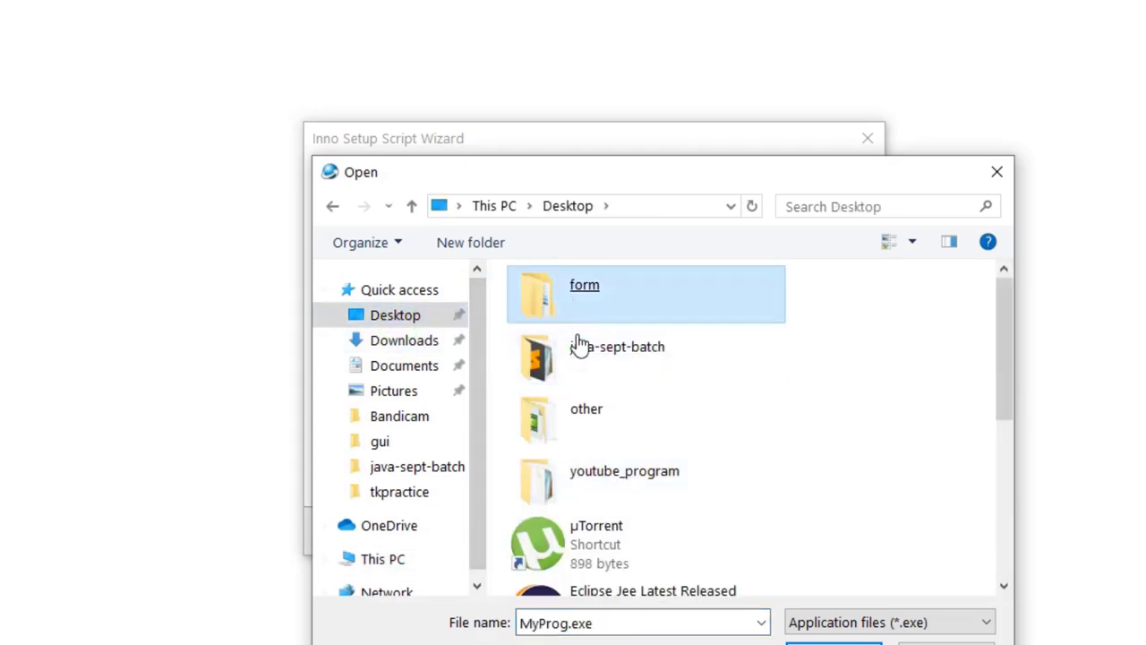
{"action": "scroll", "coordinate": [575, 358], "scroll_direction": "down", "scroll_amount": 5}
{"action": "scroll", "coordinate": [594, 407], "scroll_direction": "up", "scroll_amount": 5}
{"action": "double_click", "coordinate": [609, 304]}
{"action": "left_click", "coordinate": [548, 318]}
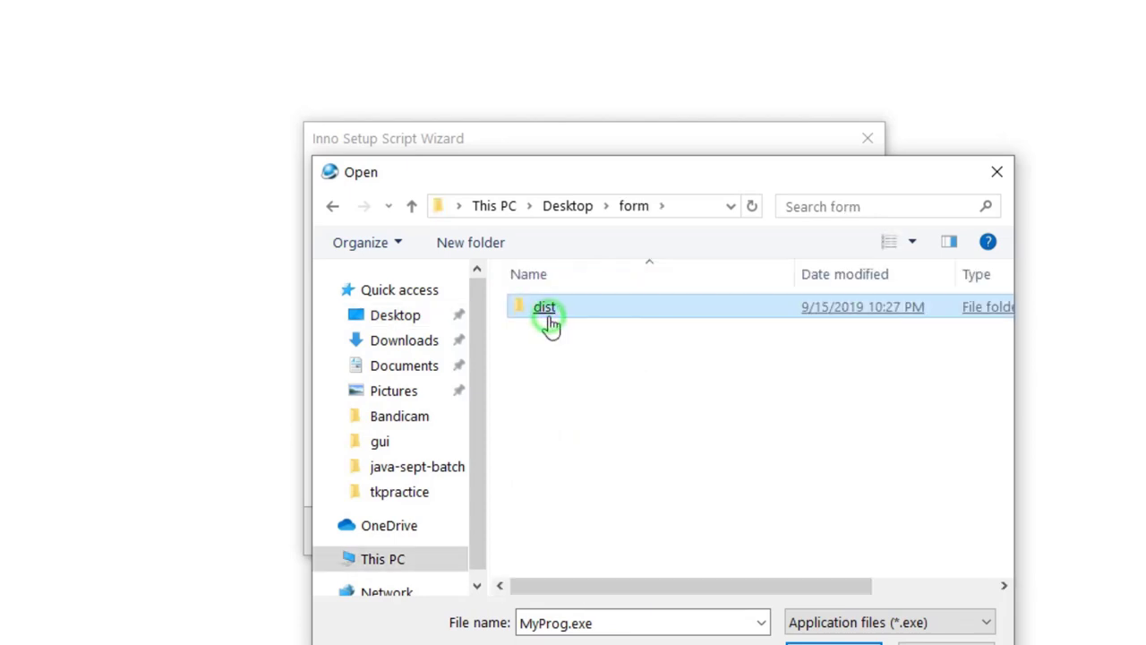
{"action": "double_click", "coordinate": [550, 322]}
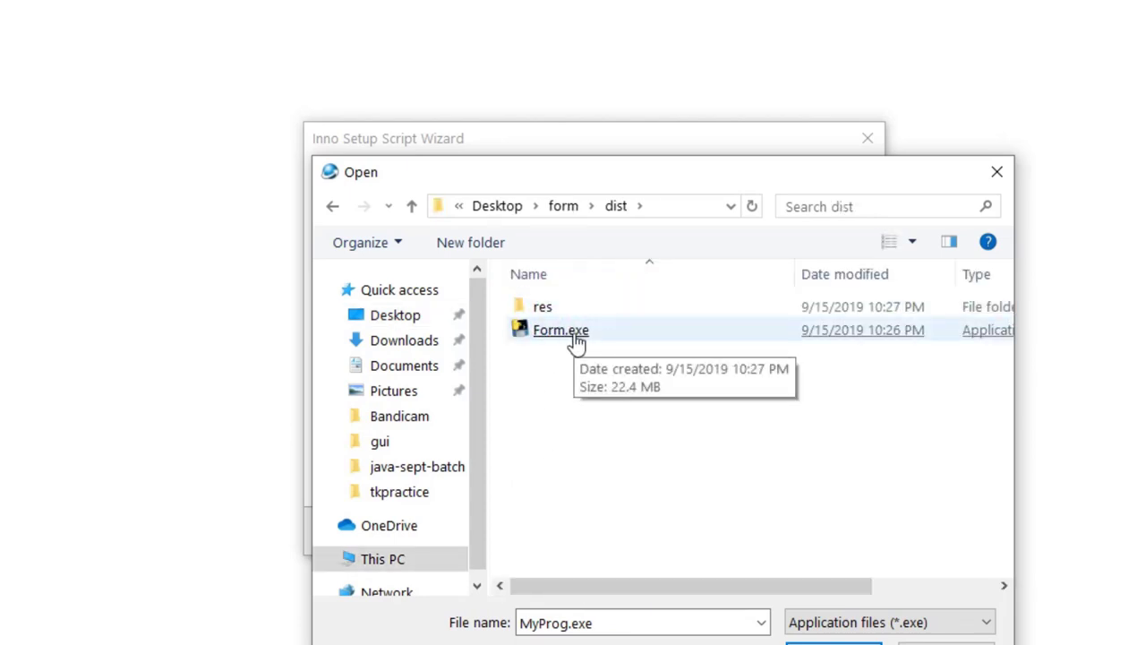
{"action": "double_click", "coordinate": [573, 340]}
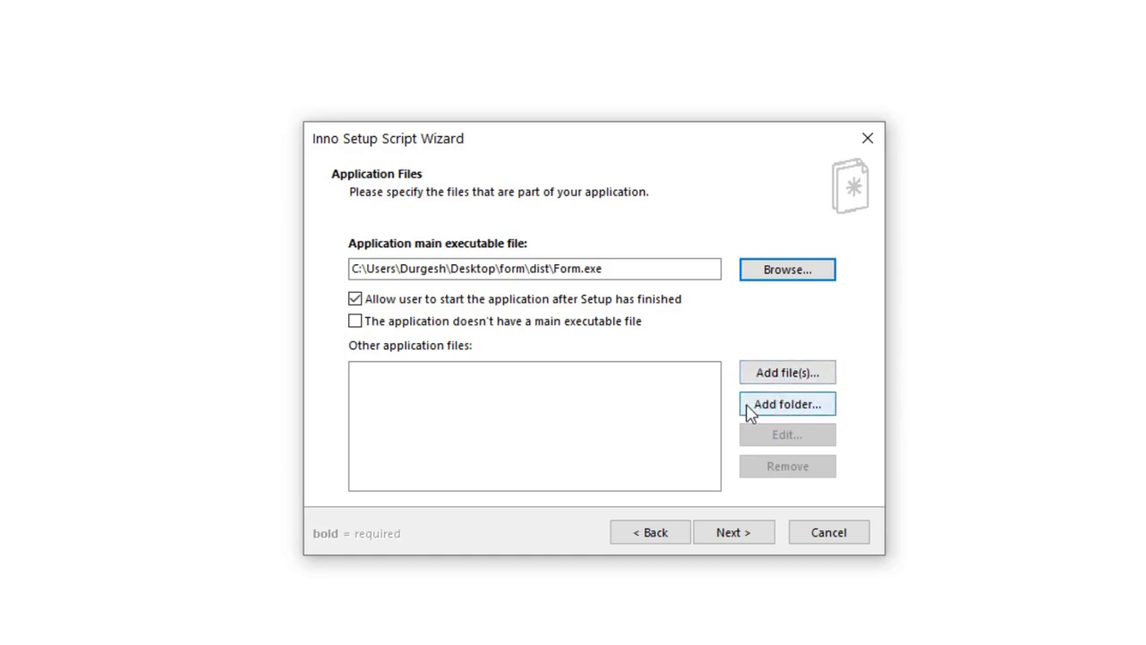
Step: Add the Desktop form\dist folder, including its subfolders, as other application files
{"action": "left_click", "coordinate": [775, 405]}
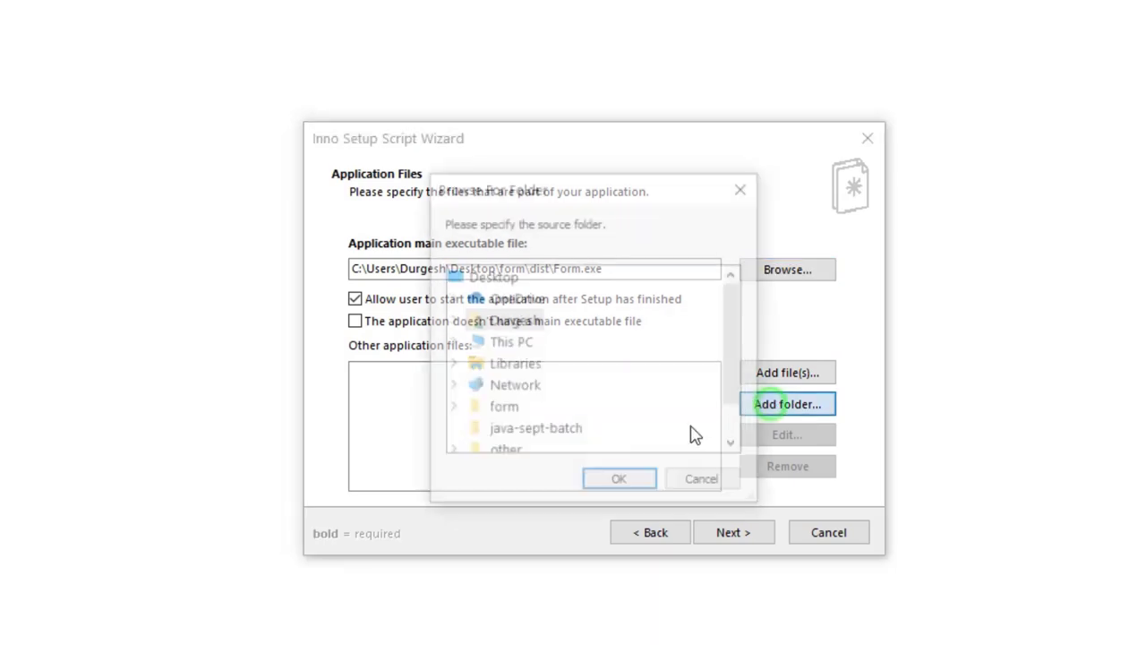
{"action": "scroll", "coordinate": [522, 394], "scroll_direction": "down", "scroll_amount": 1}
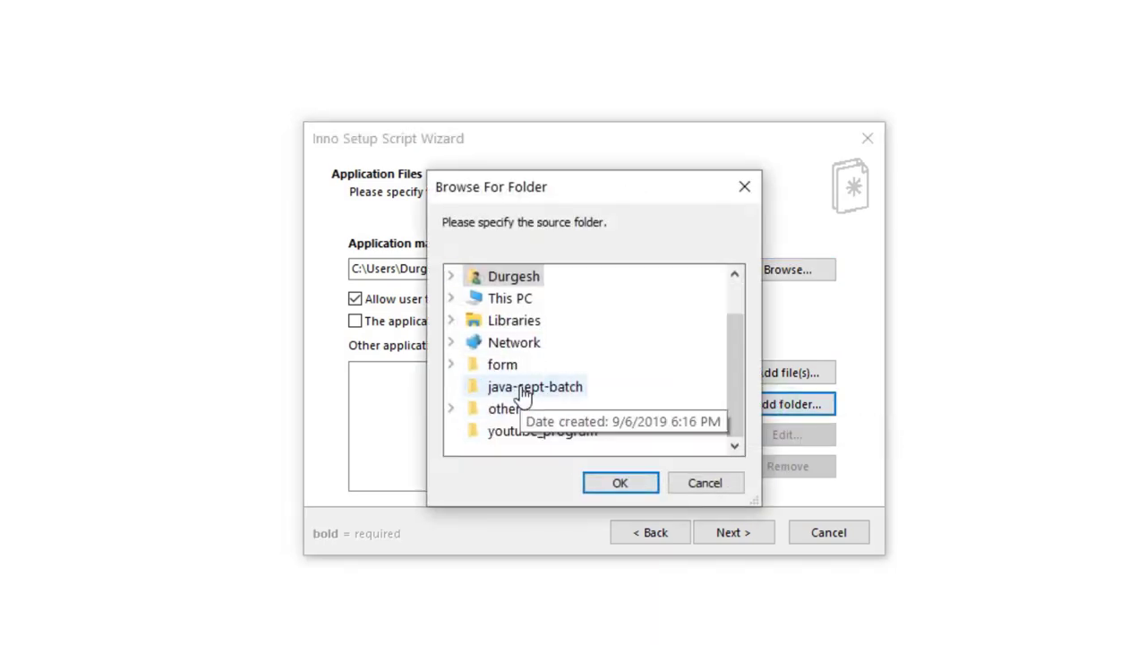
{"action": "left_click", "coordinate": [451, 365]}
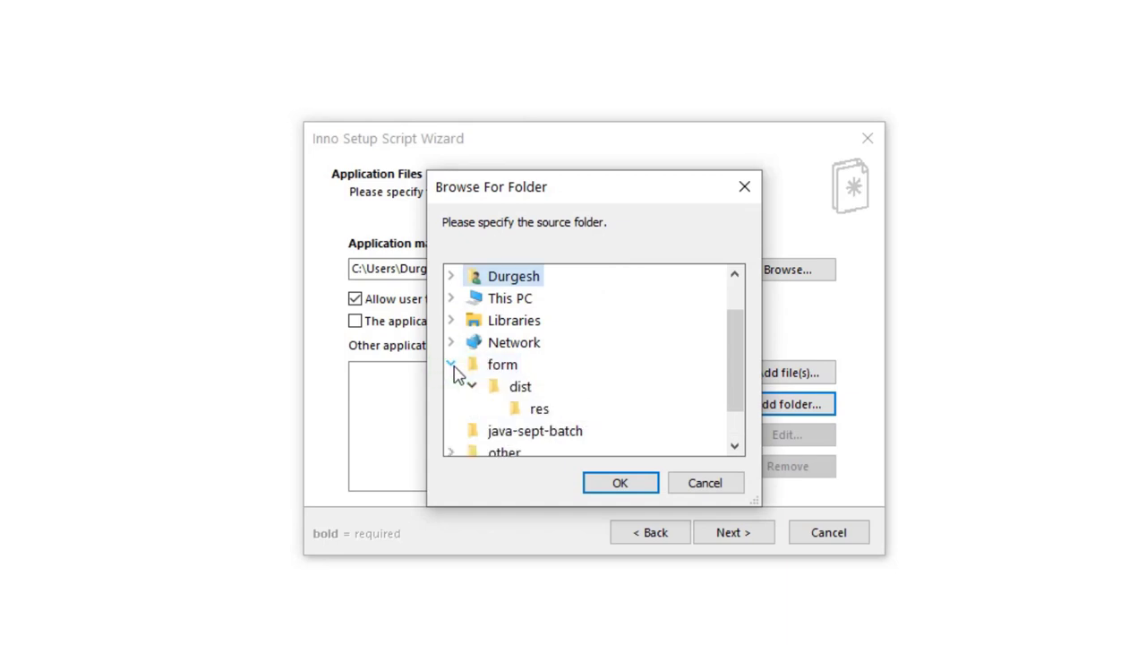
{"action": "scroll", "coordinate": [522, 404], "scroll_direction": "down", "scroll_amount": 1}
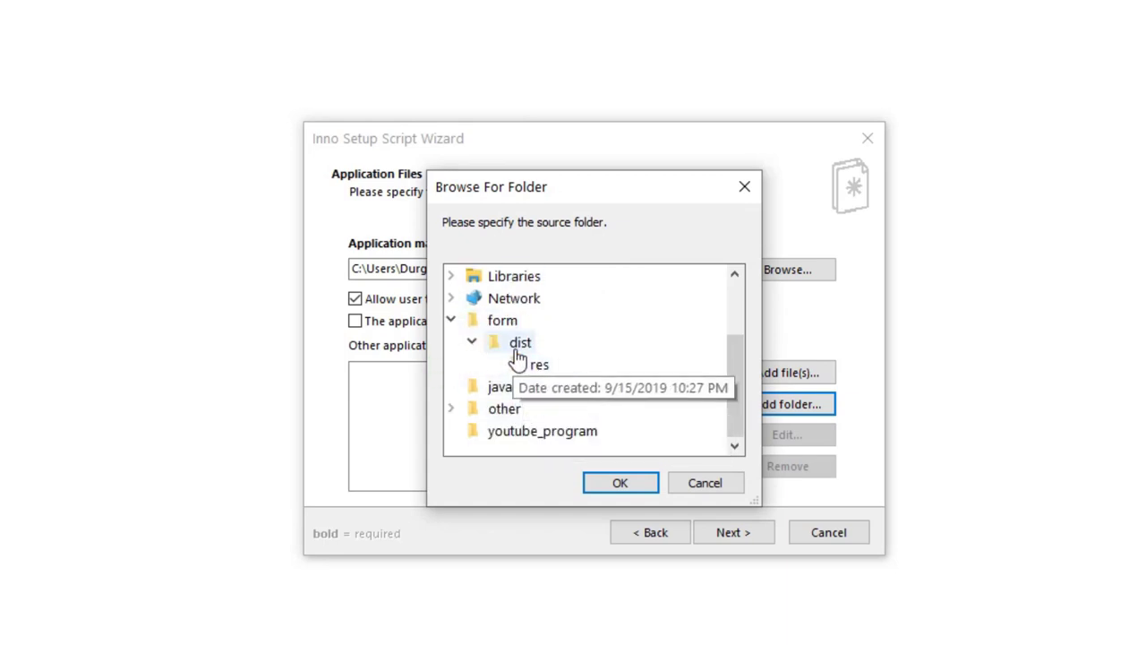
{"action": "left_click", "coordinate": [538, 365]}
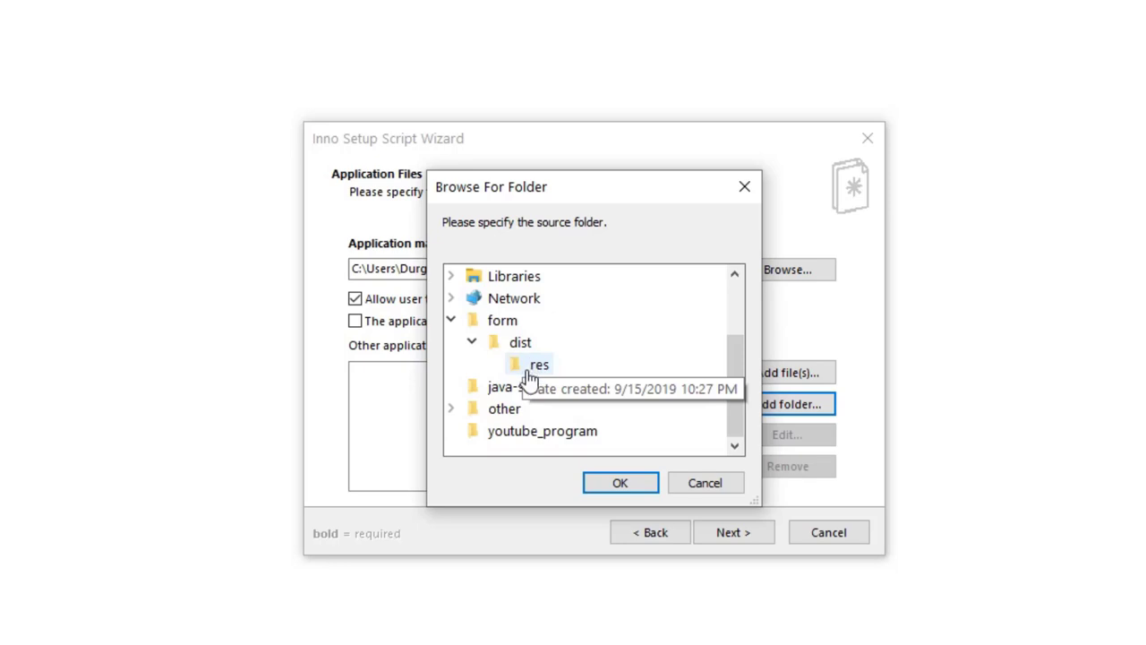
{"action": "left_click", "coordinate": [523, 348]}
{"action": "left_click", "coordinate": [621, 481]}
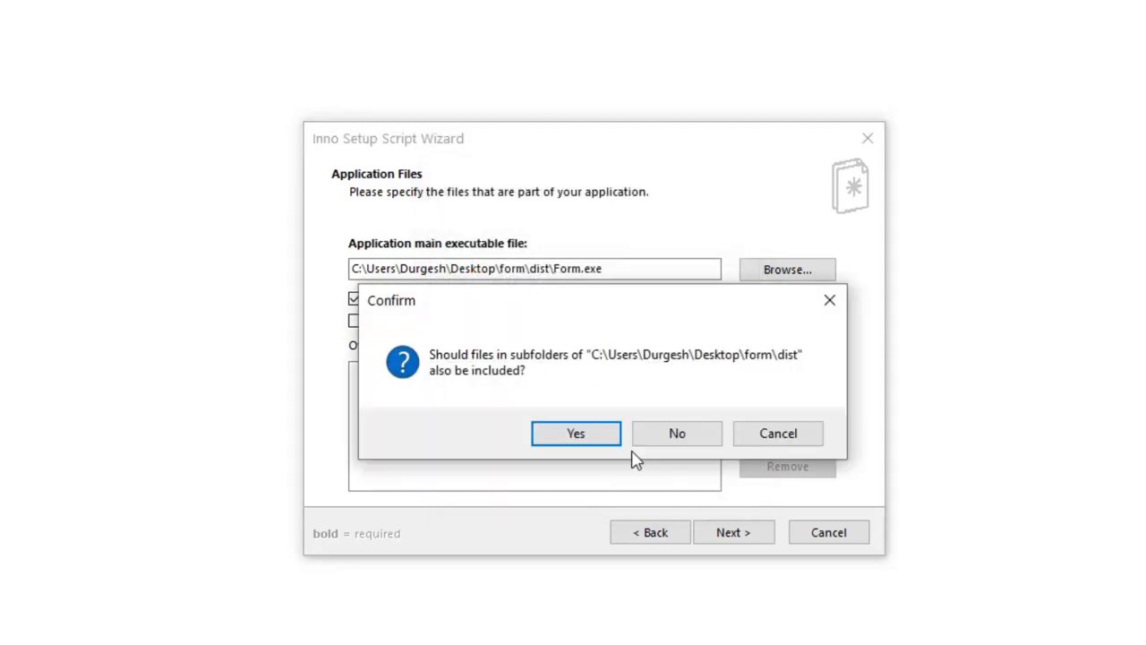
{"action": "left_click", "coordinate": [570, 432]}
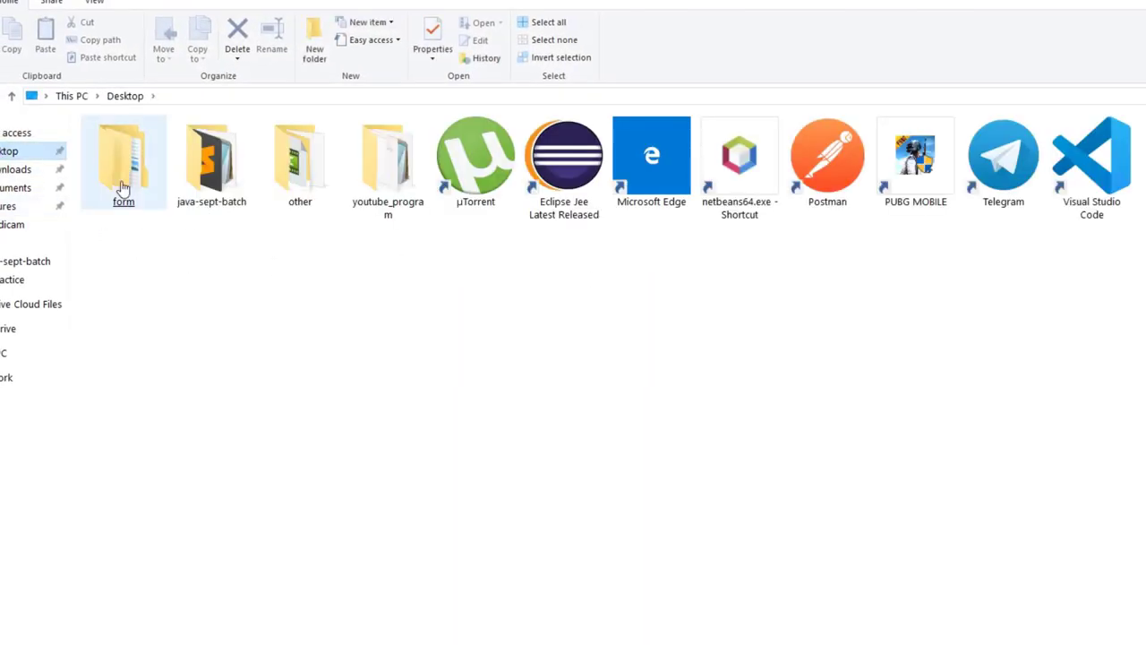
Step: View the Desktop form\dist folder's res and Form.exe as large icons
{"action": "double_click", "coordinate": [122, 185]}
{"action": "double_click", "coordinate": [114, 147]}
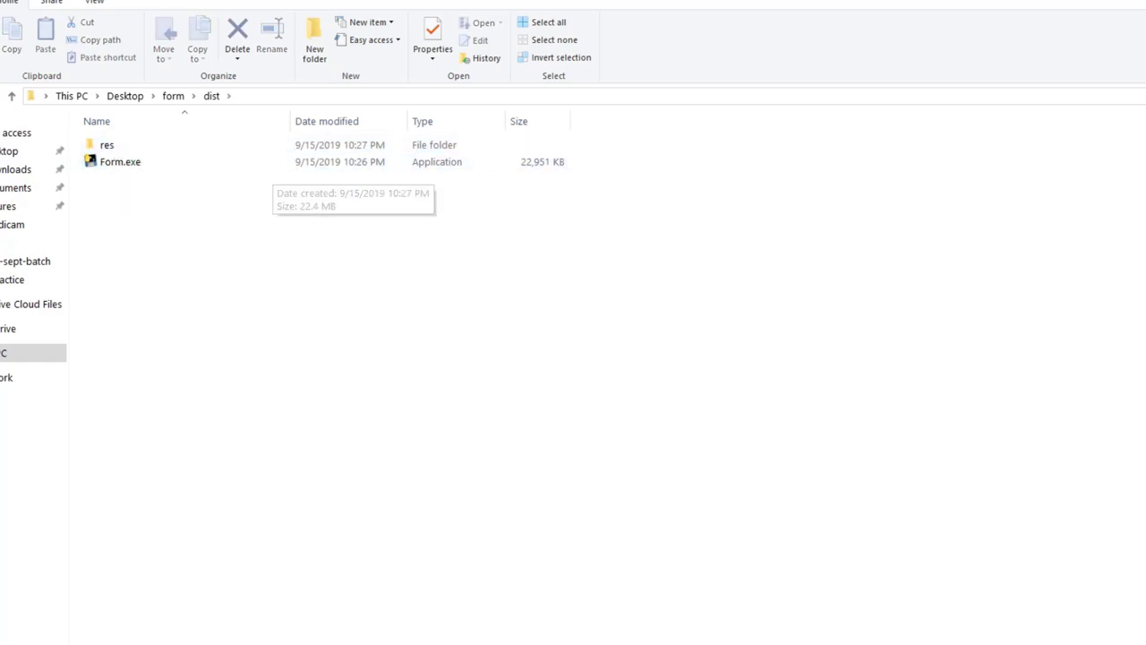
{"action": "key", "text": "ctrl+shift+2"}
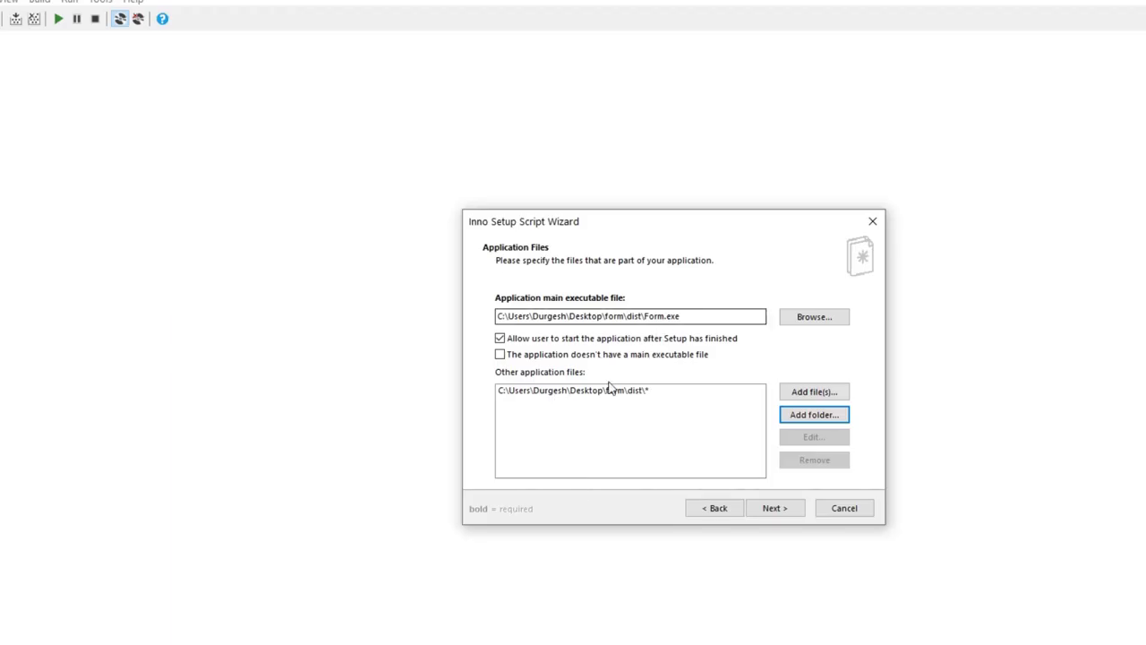
Step: Accept the Application Files and Application Shortcuts pages unchanged to reach Application Documentation
{"action": "left_click", "coordinate": [780, 508]}
{"action": "left_click", "coordinate": [787, 512]}
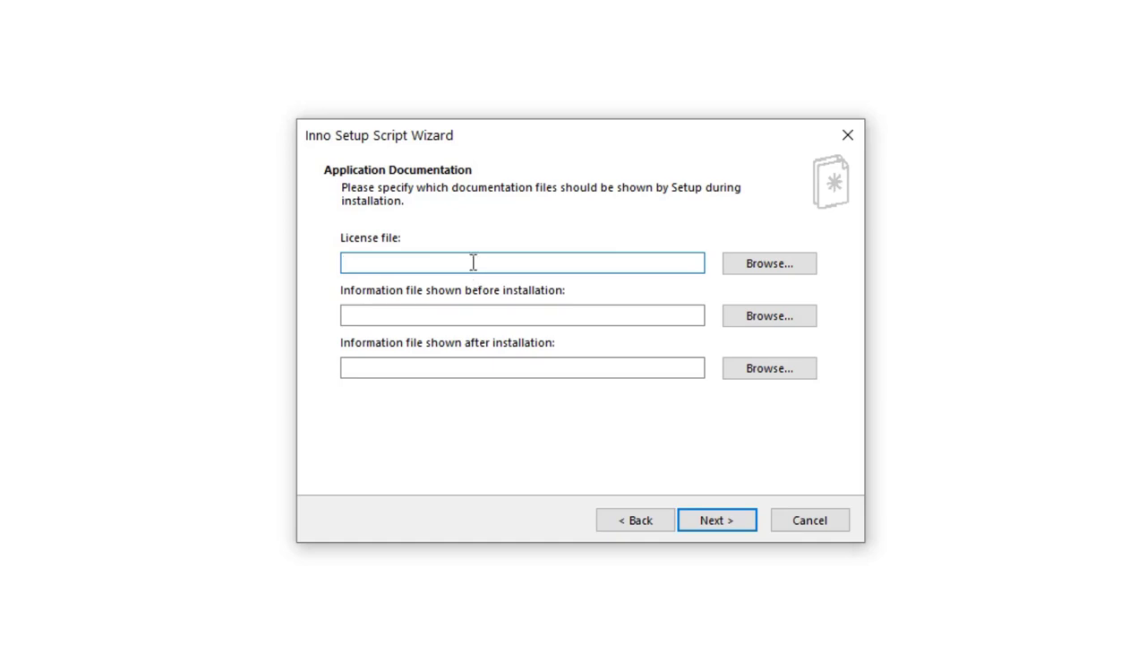
Step: Leave the License file and before/after-installation information file fields blank
{"action": "left_click", "coordinate": [366, 313]}
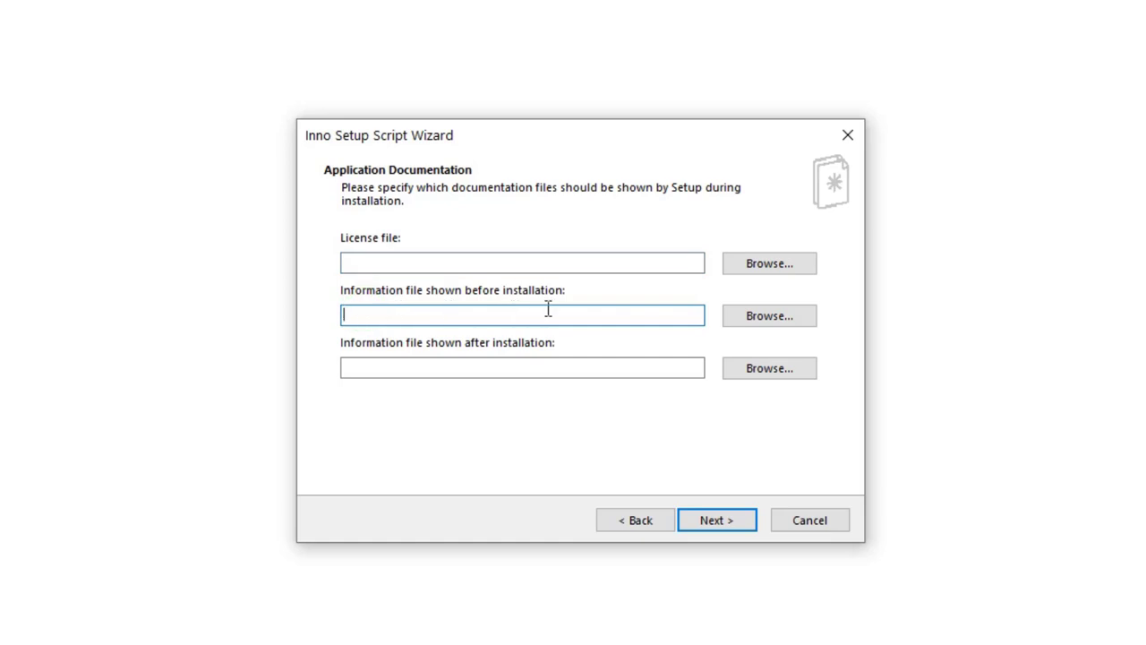
{"action": "left_click", "coordinate": [498, 370]}
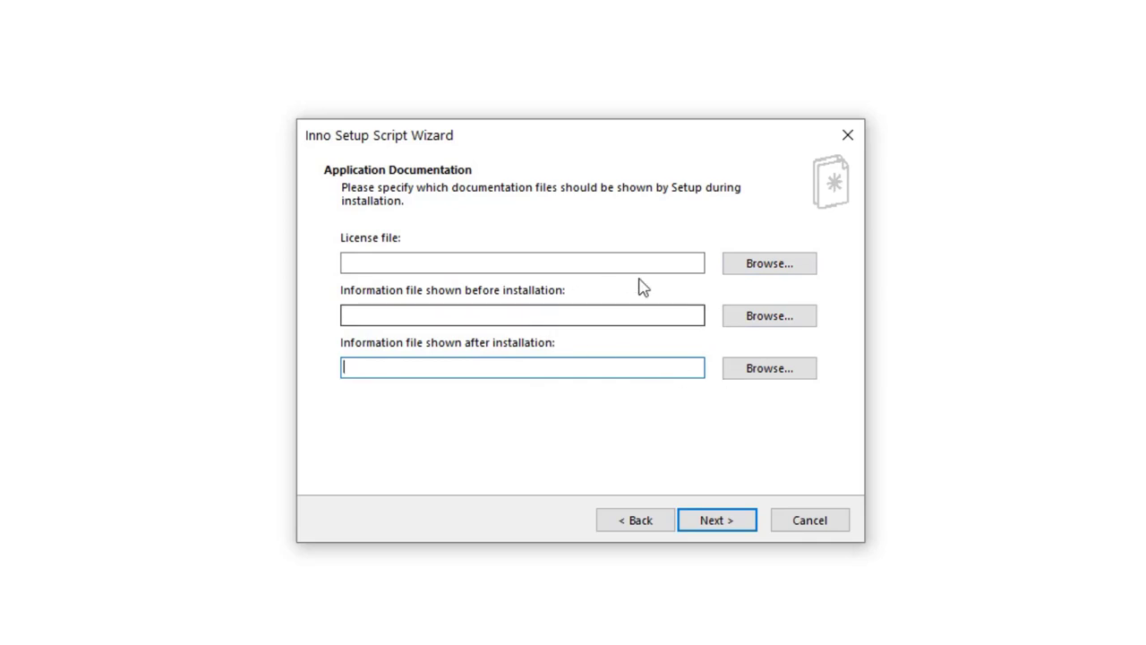
{"action": "left_click", "coordinate": [412, 259]}
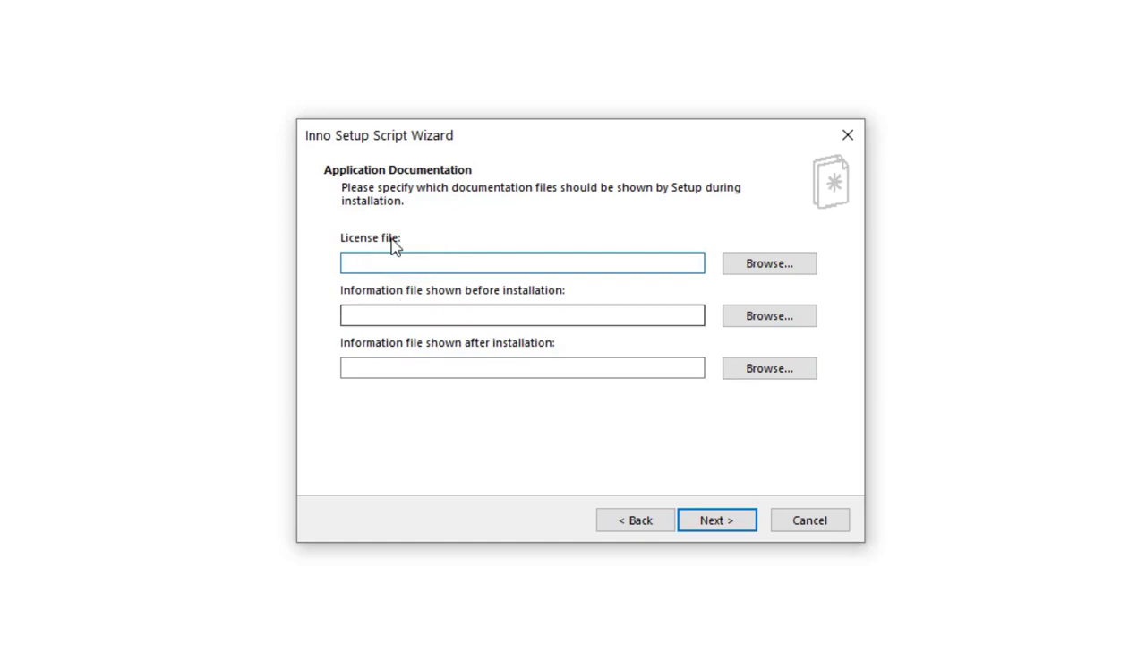
{"action": "left_click", "coordinate": [402, 314]}
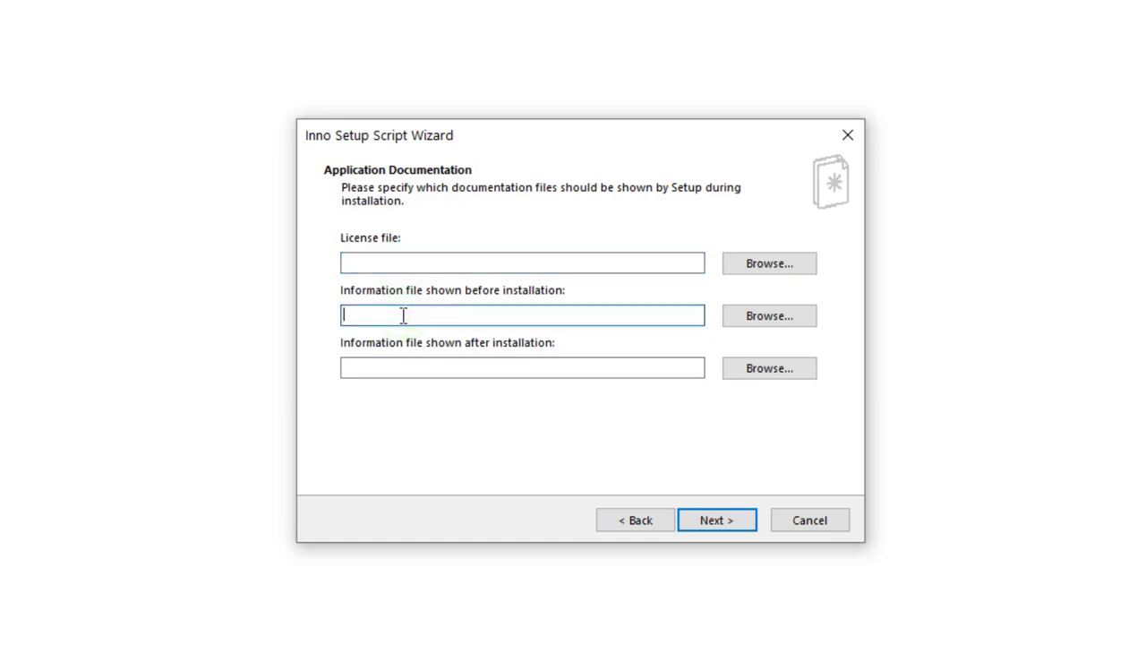
{"action": "left_click", "coordinate": [400, 362]}
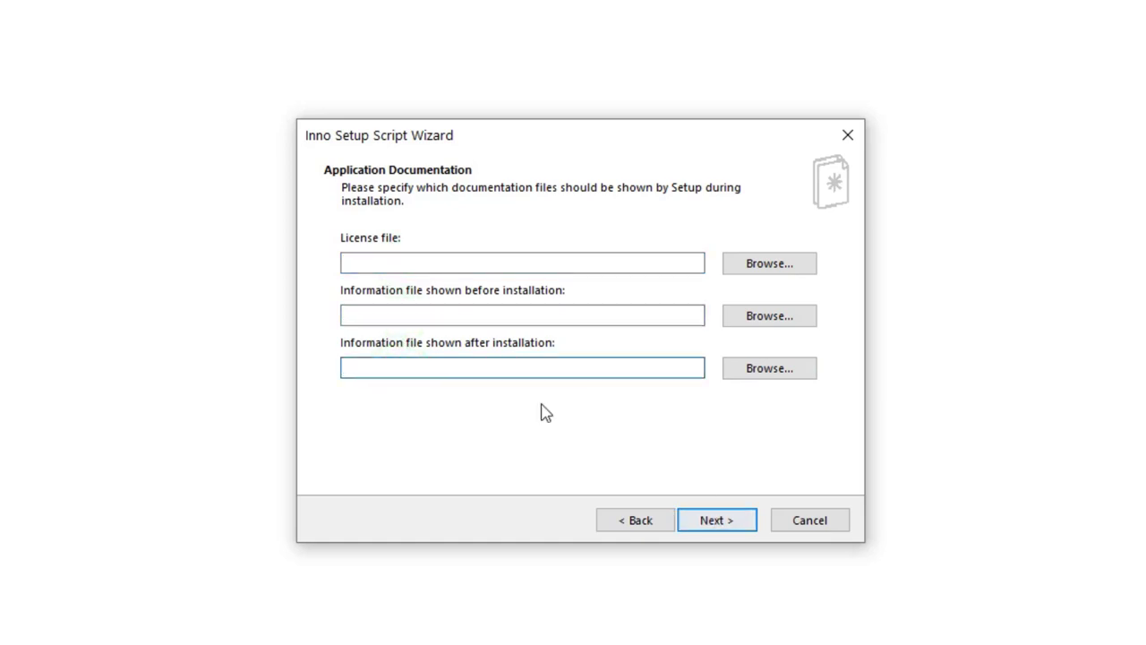
Step: Advance past documentation, install mode and Setup Languages (English checked) to Compiler Settings
{"action": "left_click", "coordinate": [721, 527]}
{"action": "left_click", "coordinate": [727, 525]}
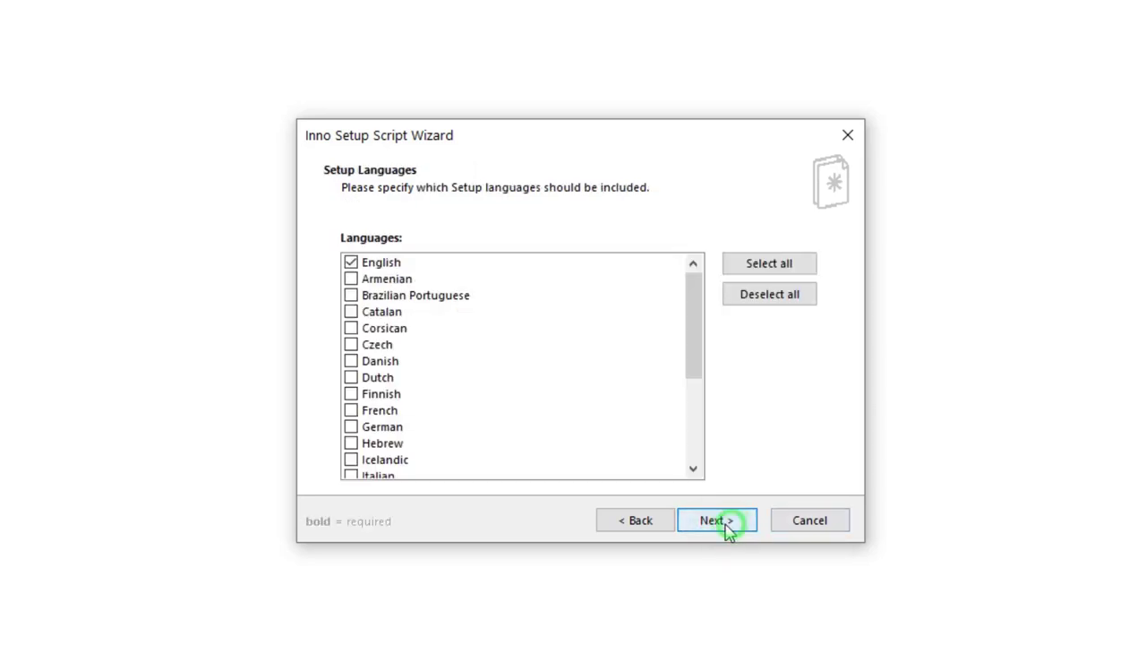
{"action": "left_click", "coordinate": [737, 522]}
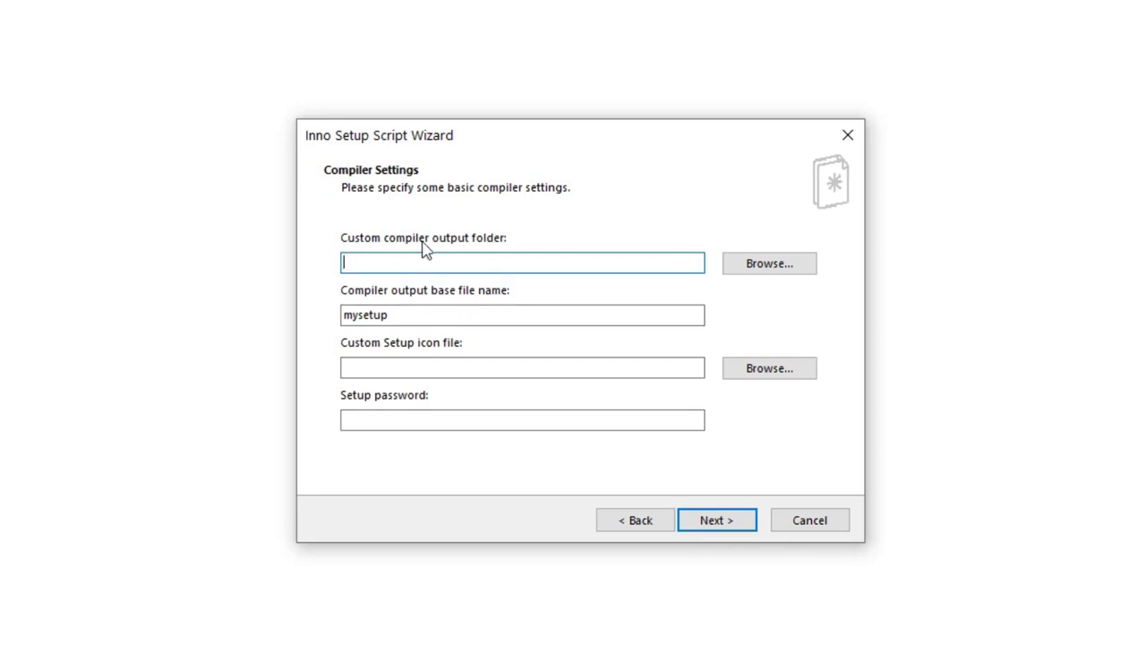
Step: Set the installer's custom output folder to the Desktop
{"action": "left_click", "coordinate": [760, 272]}
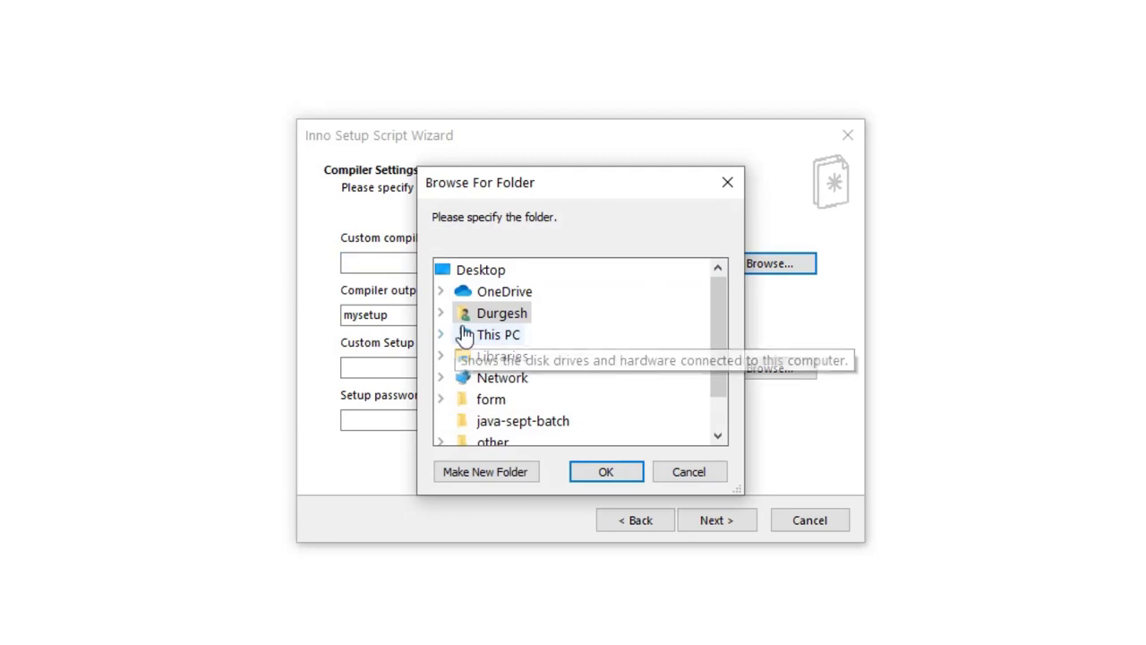
{"action": "left_click", "coordinate": [441, 334]}
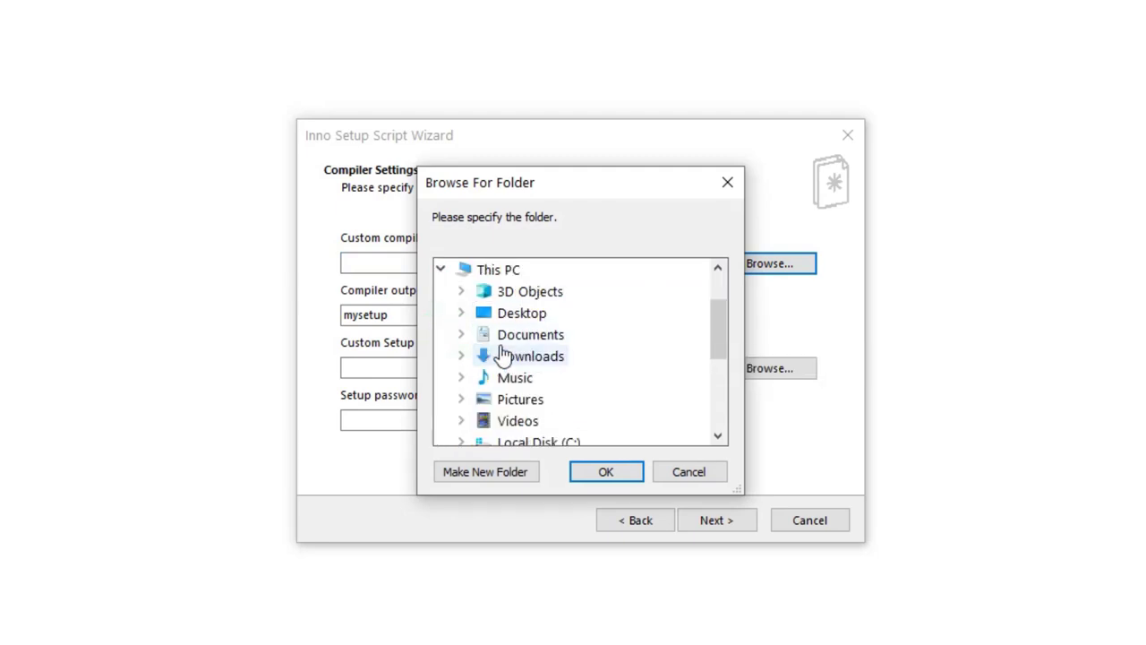
{"action": "left_click", "coordinate": [520, 313]}
{"action": "left_click", "coordinate": [612, 472]}
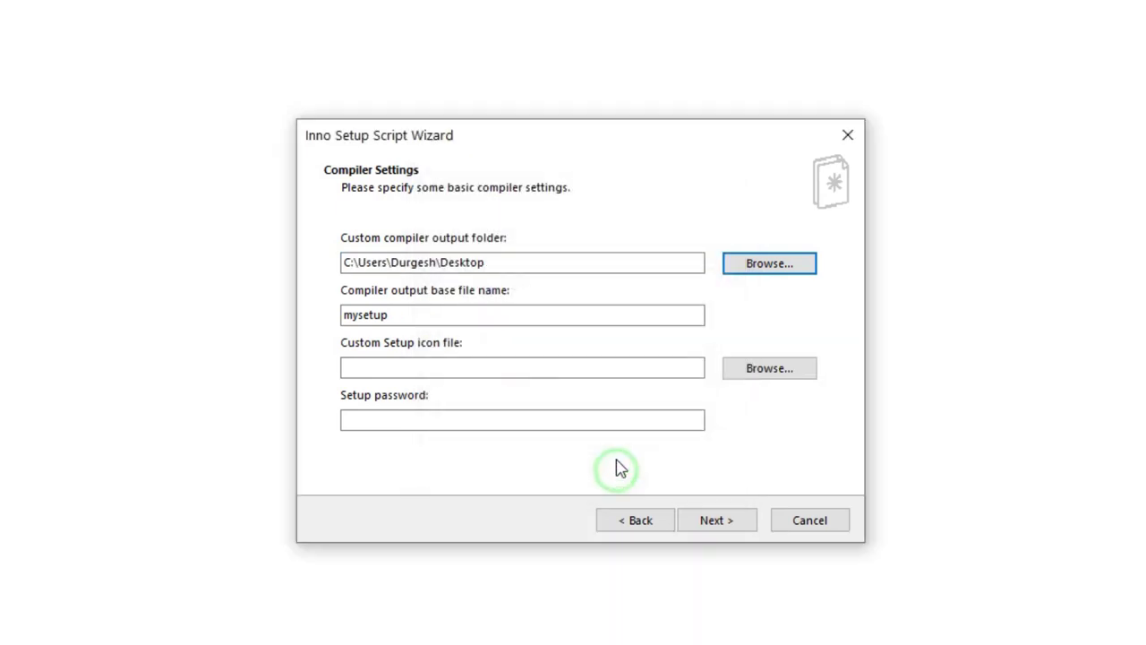
Step: Rename the output base file name to my_form and advance to the completion page
{"action": "double_click", "coordinate": [404, 315]}
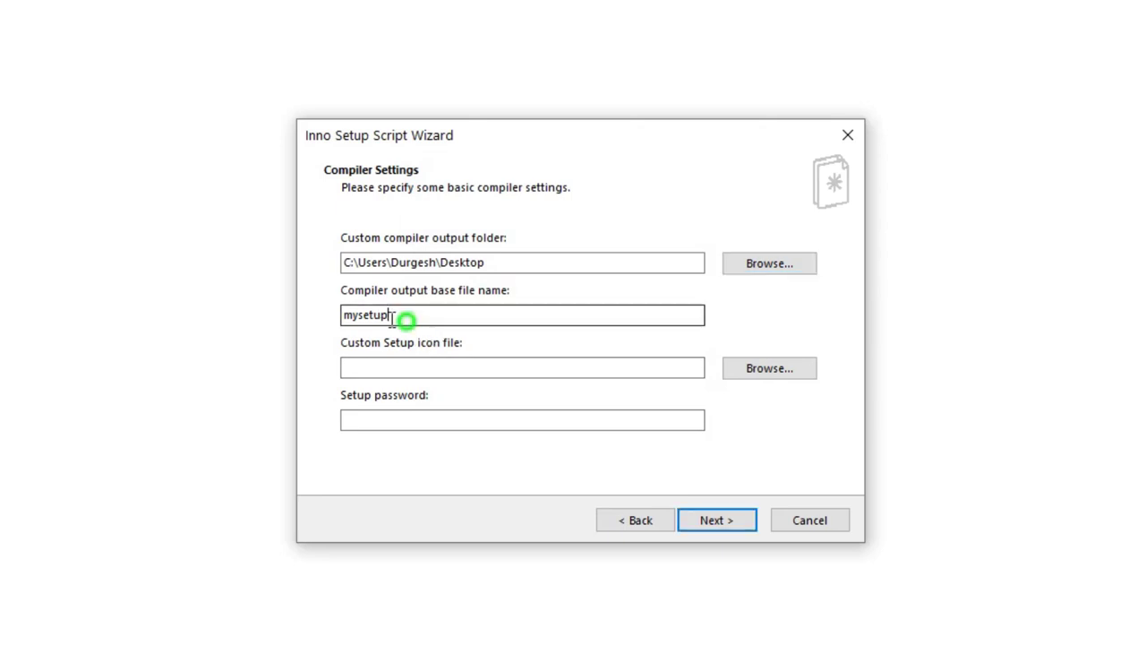
{"action": "type", "text": "my_form"}
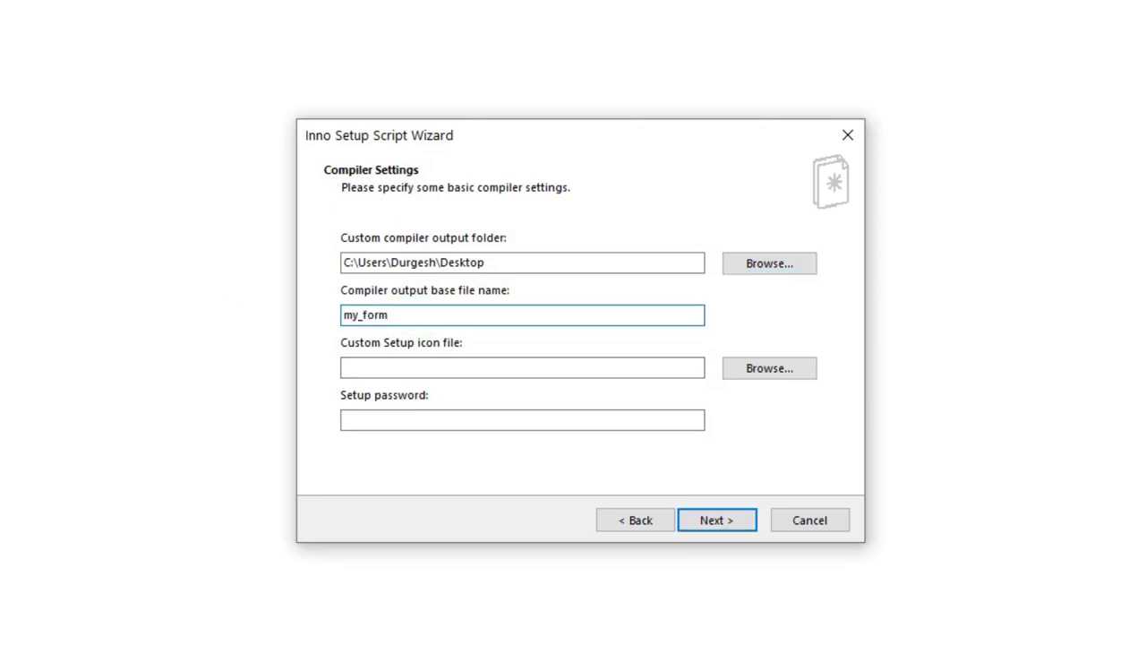
{"action": "left_click", "coordinate": [447, 363]}
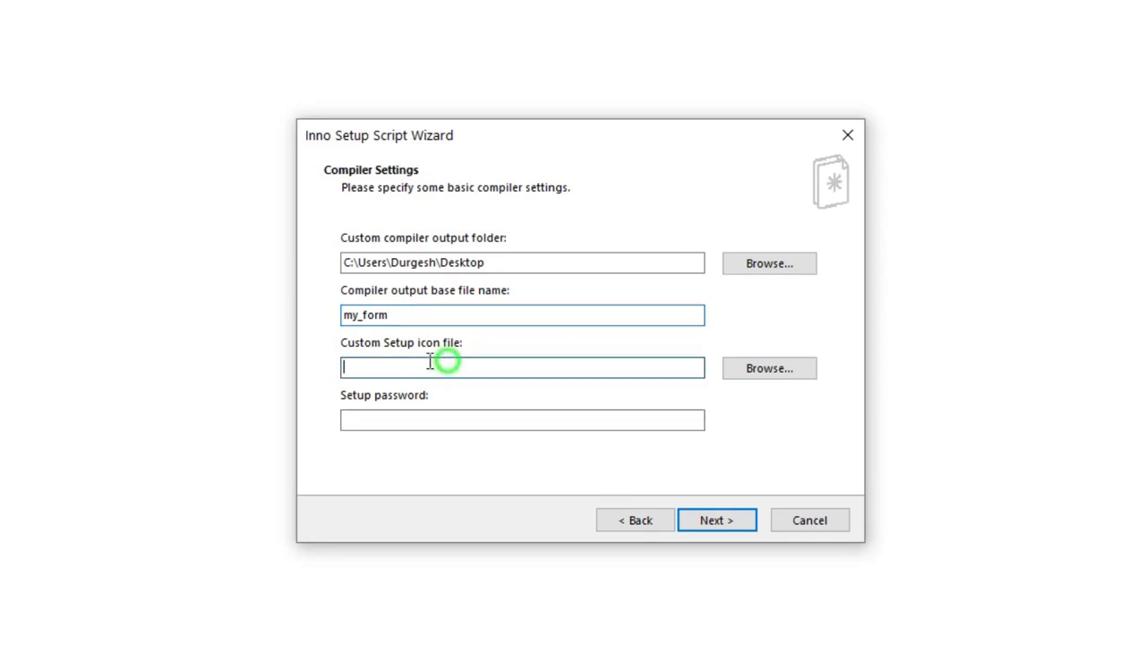
{"action": "left_click", "coordinate": [397, 418]}
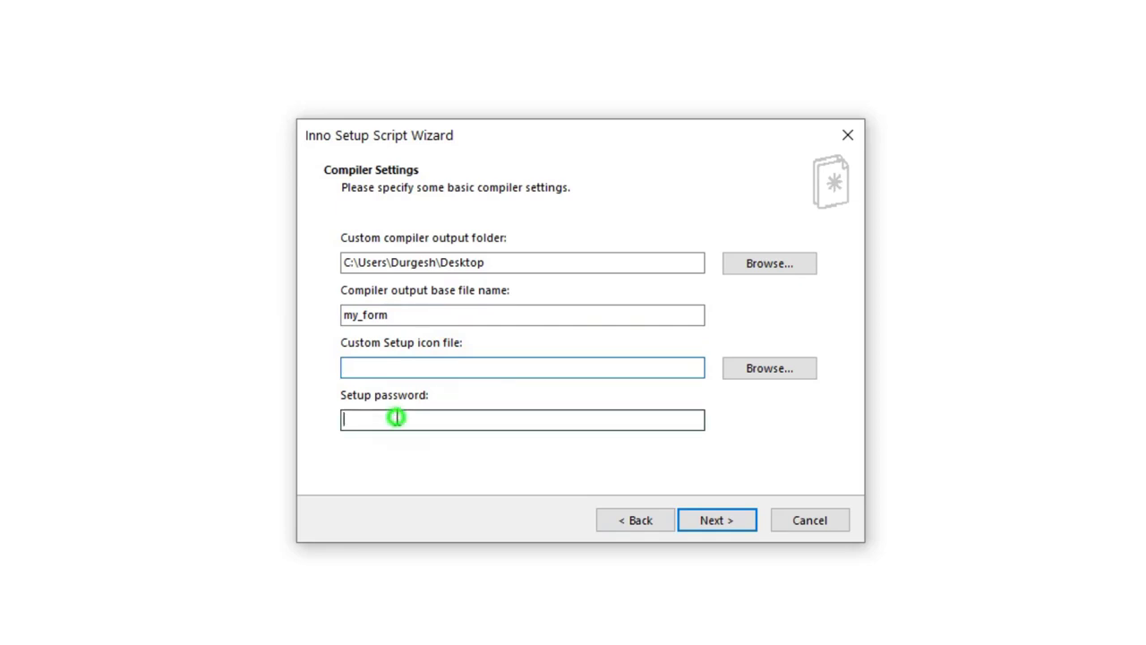
{"action": "left_click", "coordinate": [715, 528]}
{"action": "left_click", "coordinate": [716, 527]}
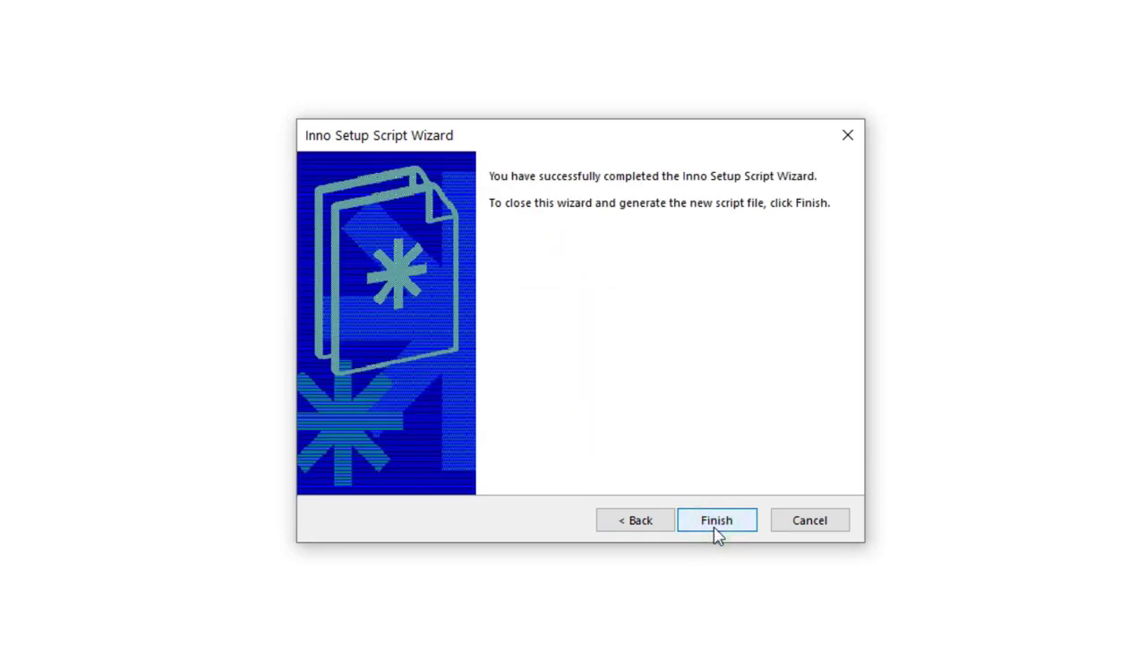
Step: Finish the wizard, choose to compile now, and save the script as form_test.iss
{"action": "left_click", "coordinate": [716, 531]}
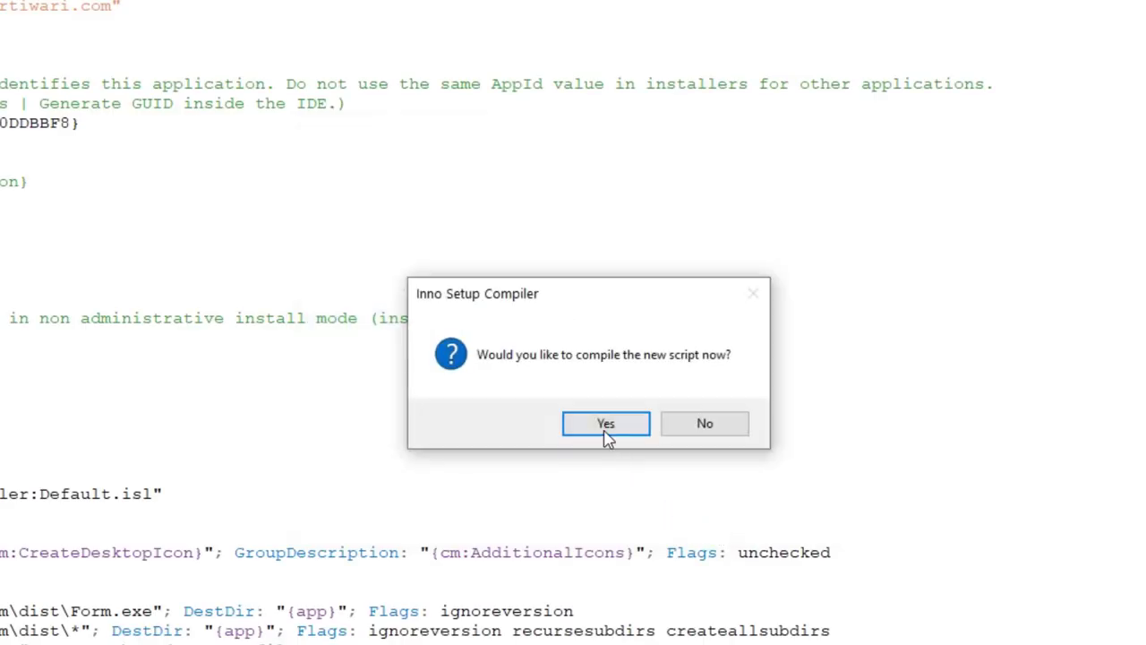
{"action": "left_click", "coordinate": [606, 436]}
{"action": "left_click", "coordinate": [600, 438]}
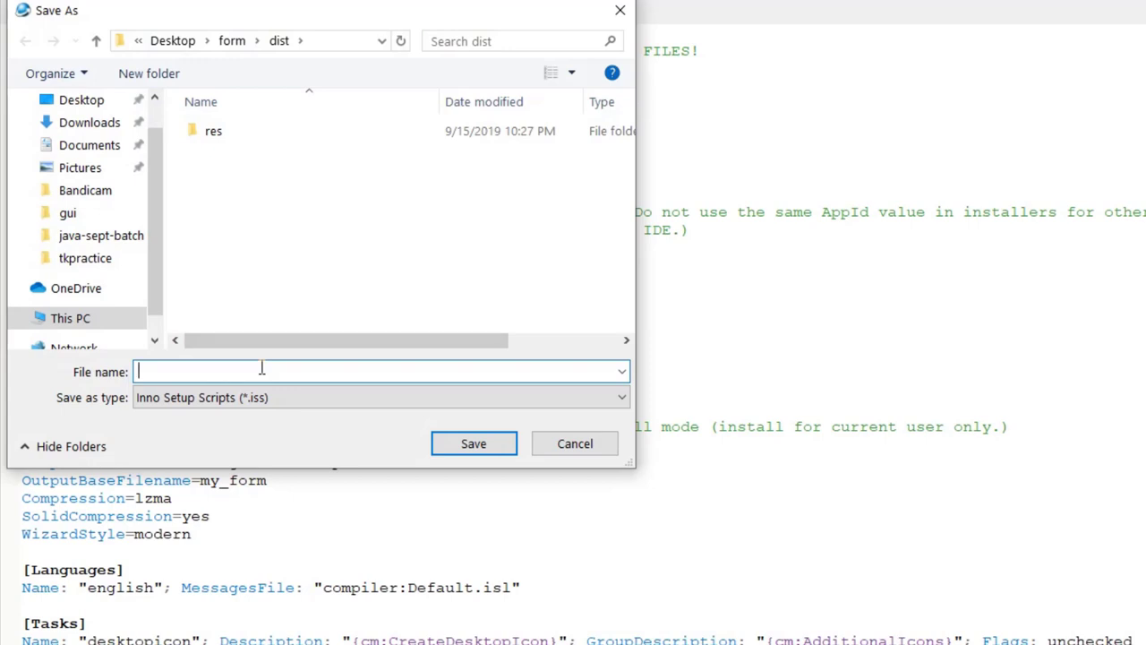
{"action": "type", "text": "for"}
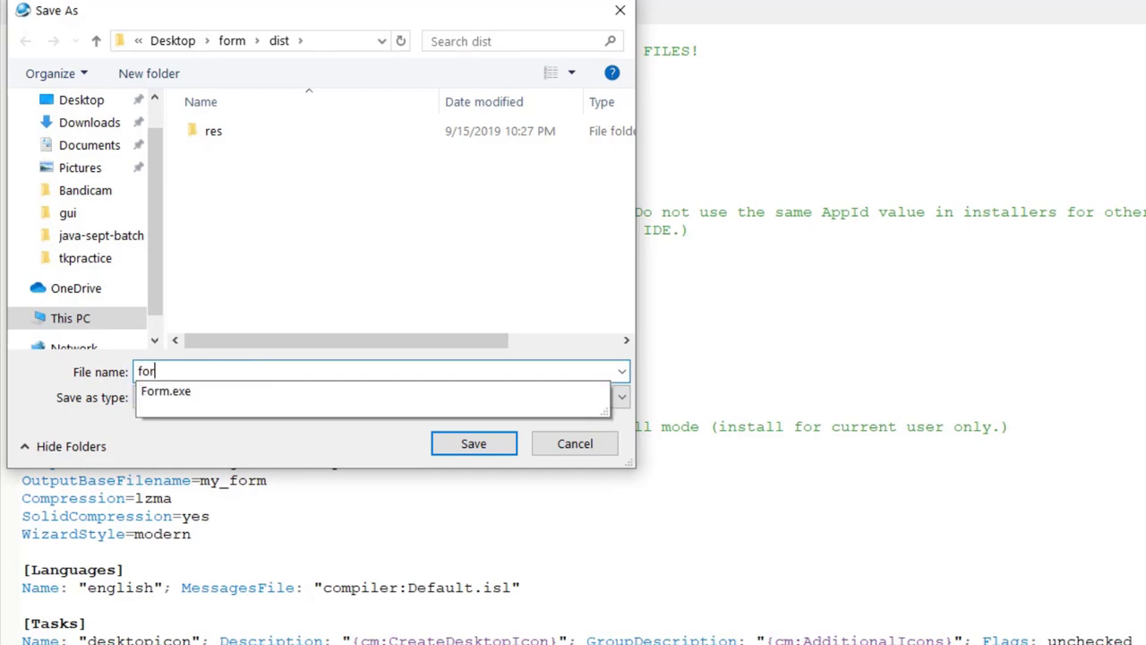
{"action": "type", "text": "m_"}
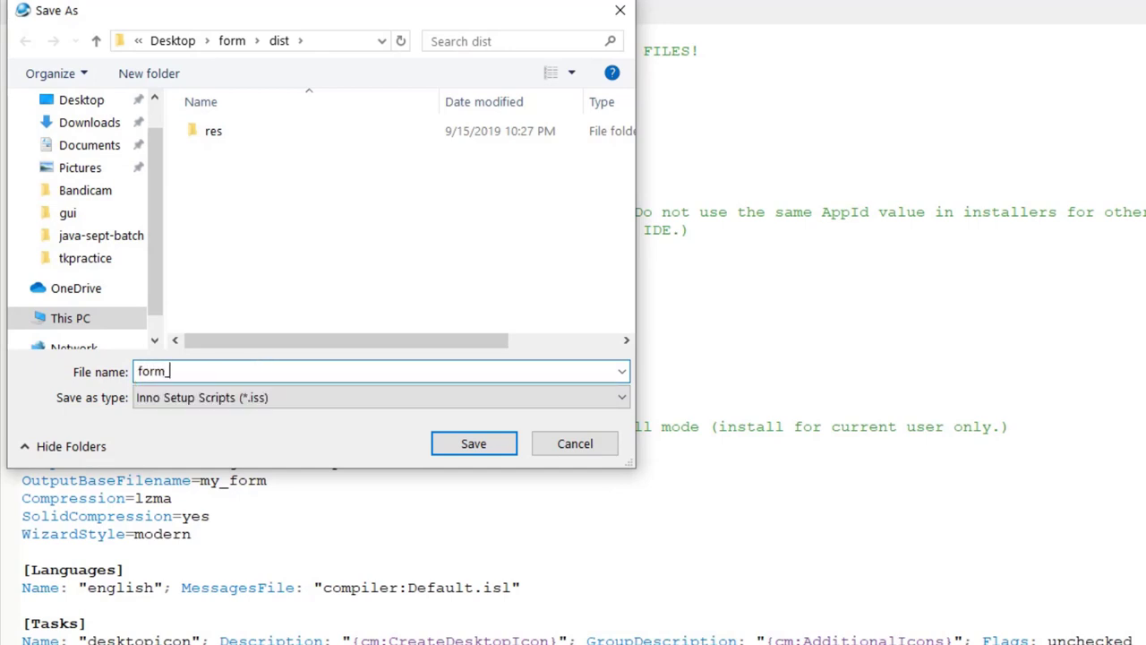
{"action": "type", "text": "test"}
{"action": "left_click", "coordinate": [504, 442]}
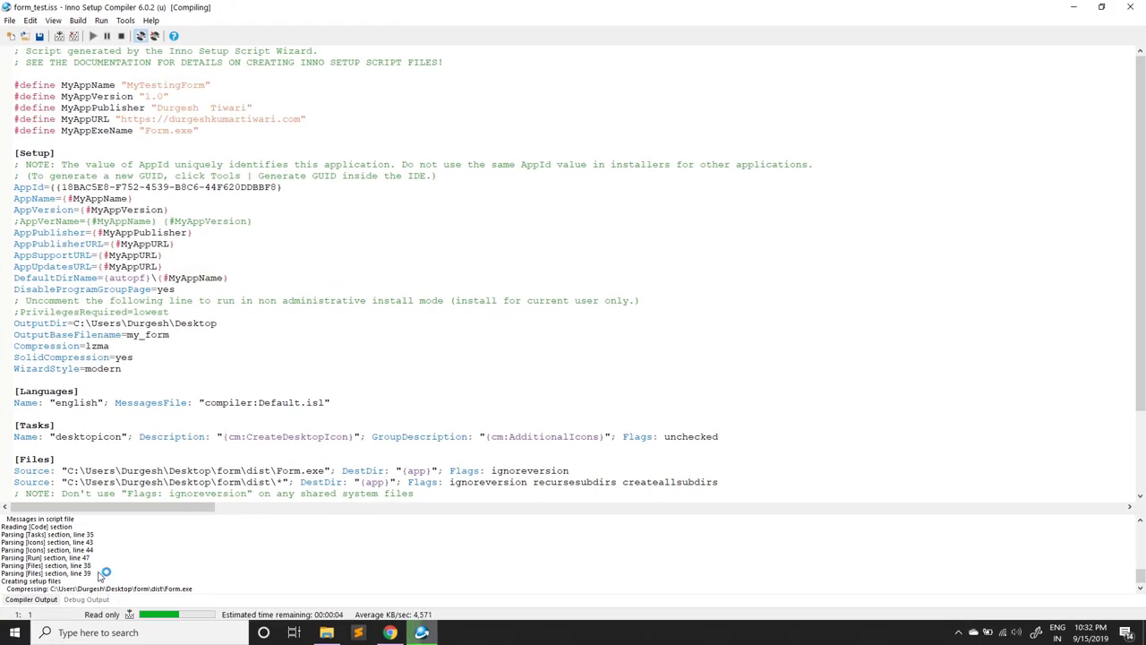
Step: Scroll through the form_test.iss script while the my_form setup compile finishes
{"action": "scroll", "coordinate": [159, 282], "scroll_direction": "down", "scroll_amount": 3}
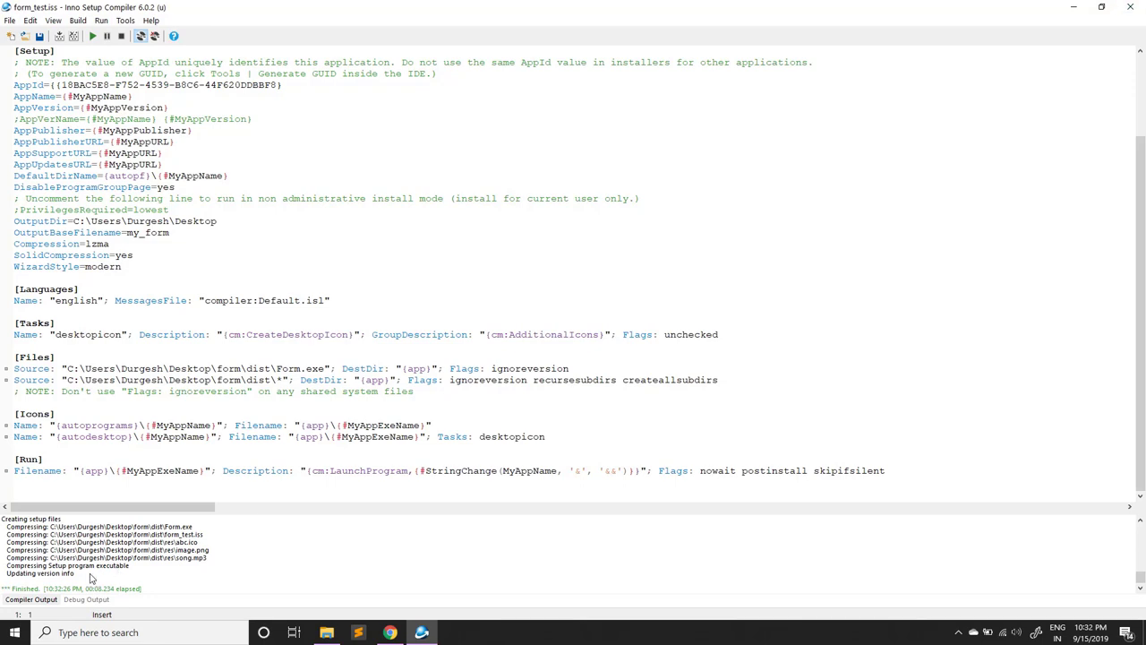
Step: Close the Inno Setup Compiler, dist folder and Chrome windows
{"action": "left_click", "coordinate": [1130, 6]}
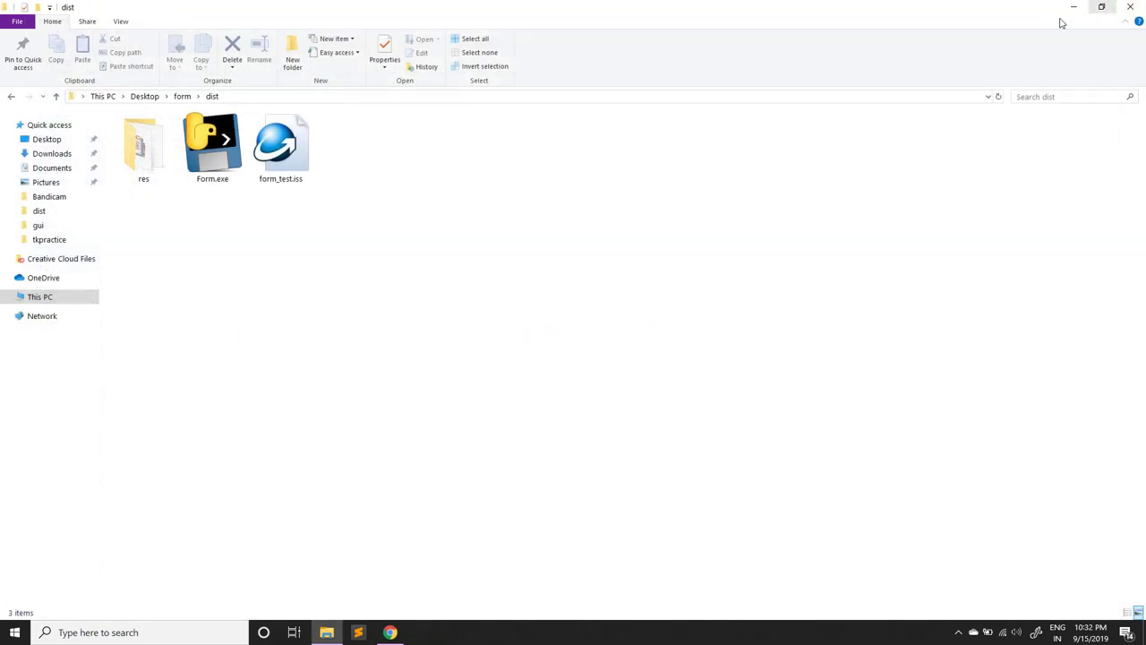
{"action": "left_click", "coordinate": [1130, 6]}
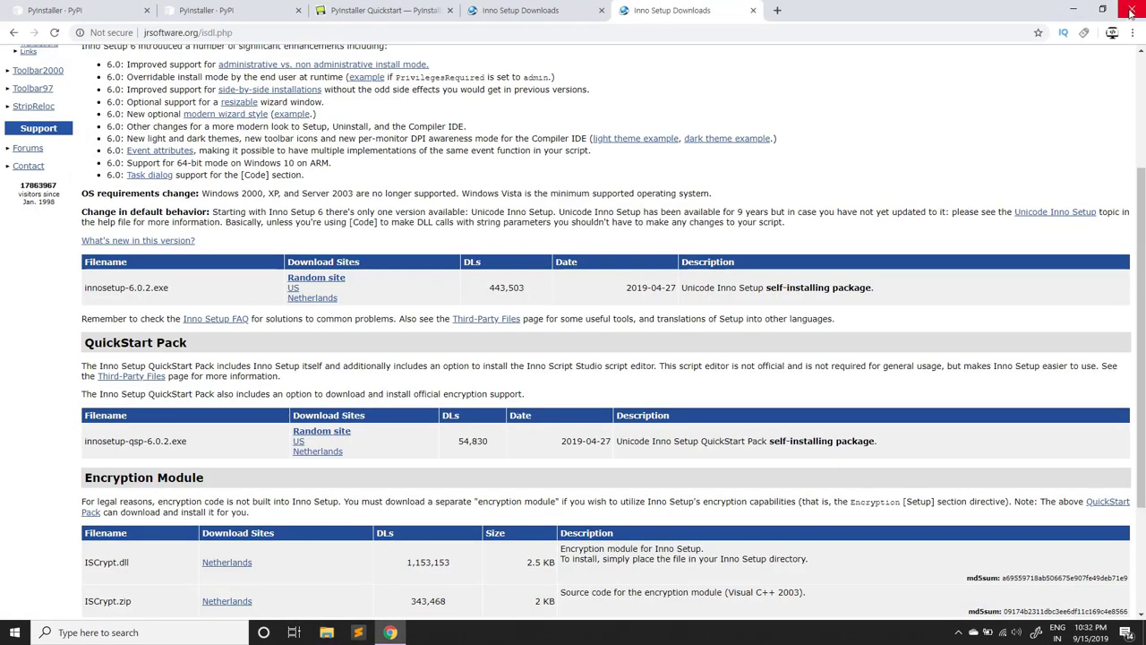
{"action": "left_click", "coordinate": [1130, 7]}
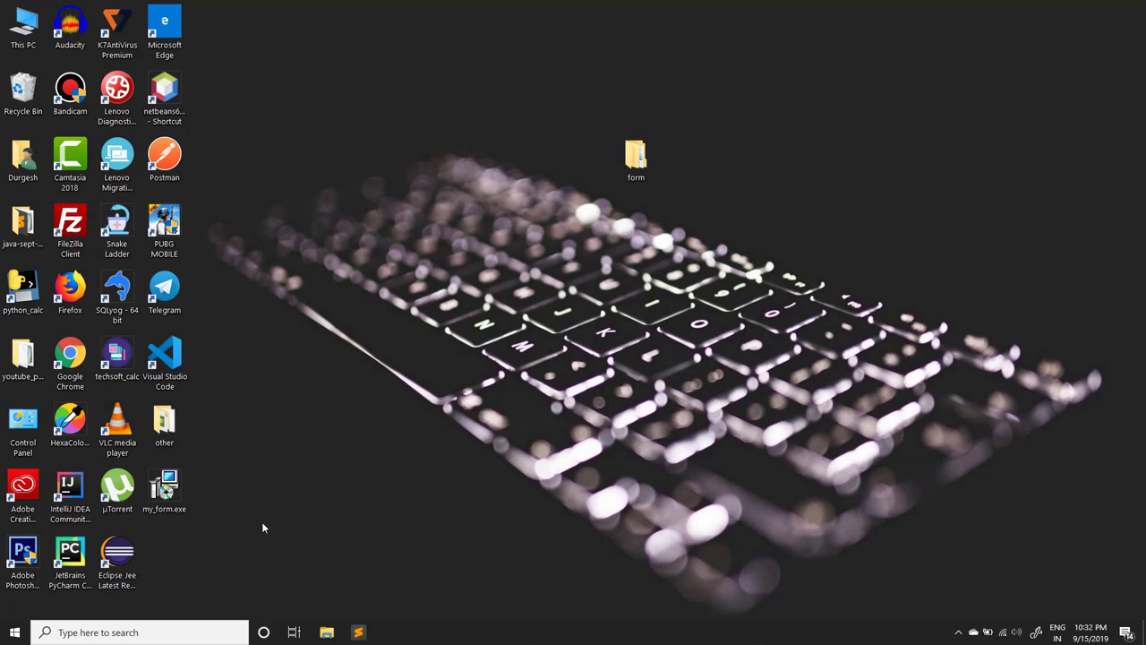
Step: Move my_form.exe to the desktop's top centre and the form folder to the top-right corner
{"action": "left_click_drag", "start_coordinate": [166, 491], "coordinate": [542, 94]}
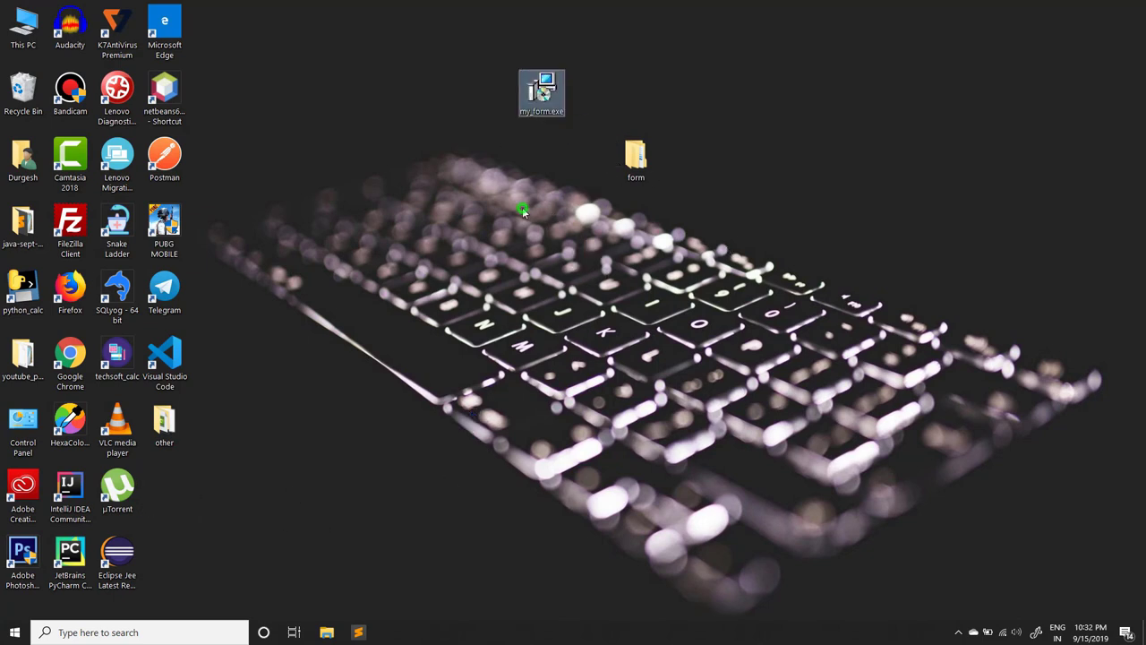
{"action": "left_click", "coordinate": [522, 207]}
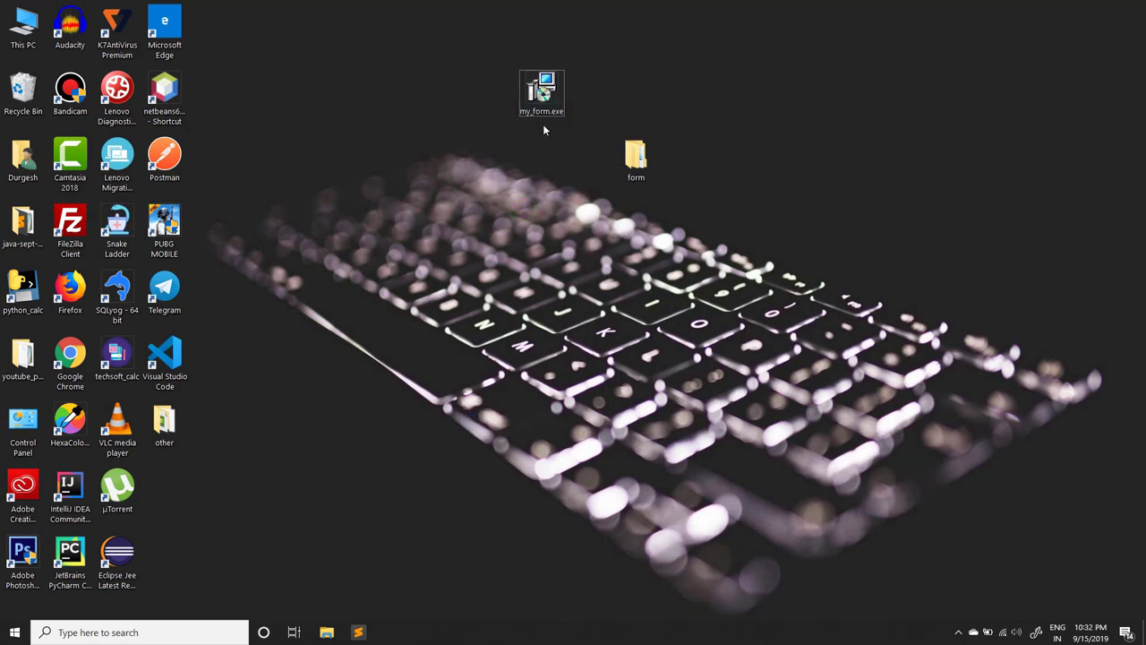
{"action": "left_click_drag", "start_coordinate": [632, 158], "coordinate": [1093, 31]}
Step: Run my_form.exe and install MyTestingForm to the default folder with a desktop shortcut, without launching it
{"action": "double_click", "coordinate": [543, 89]}
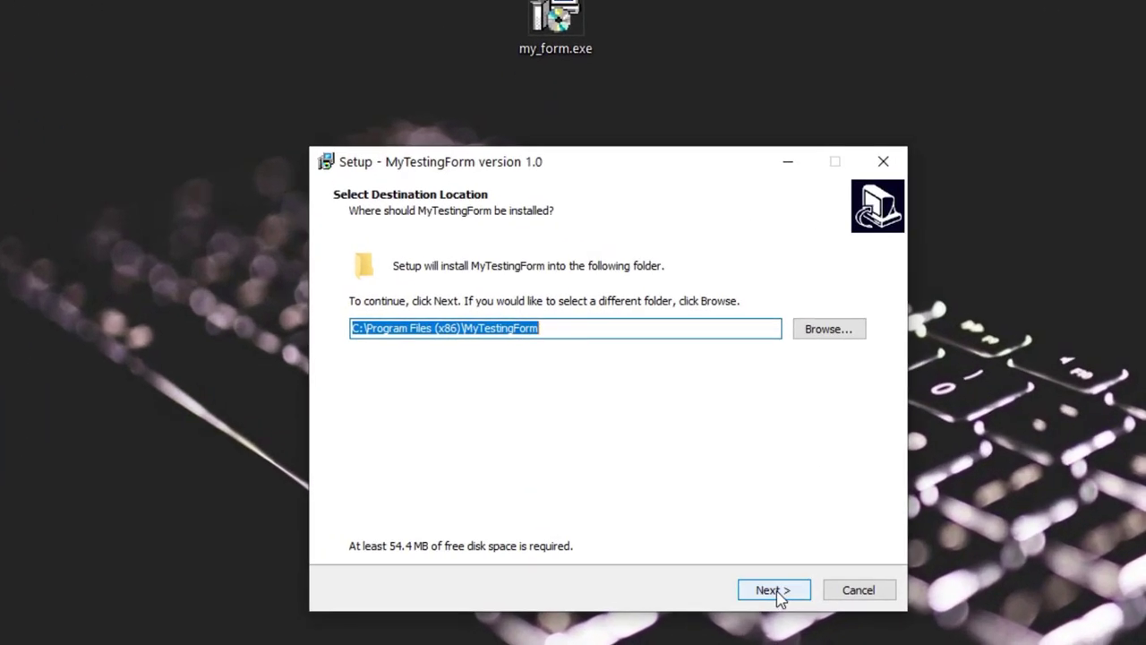
{"action": "left_click", "coordinate": [672, 434]}
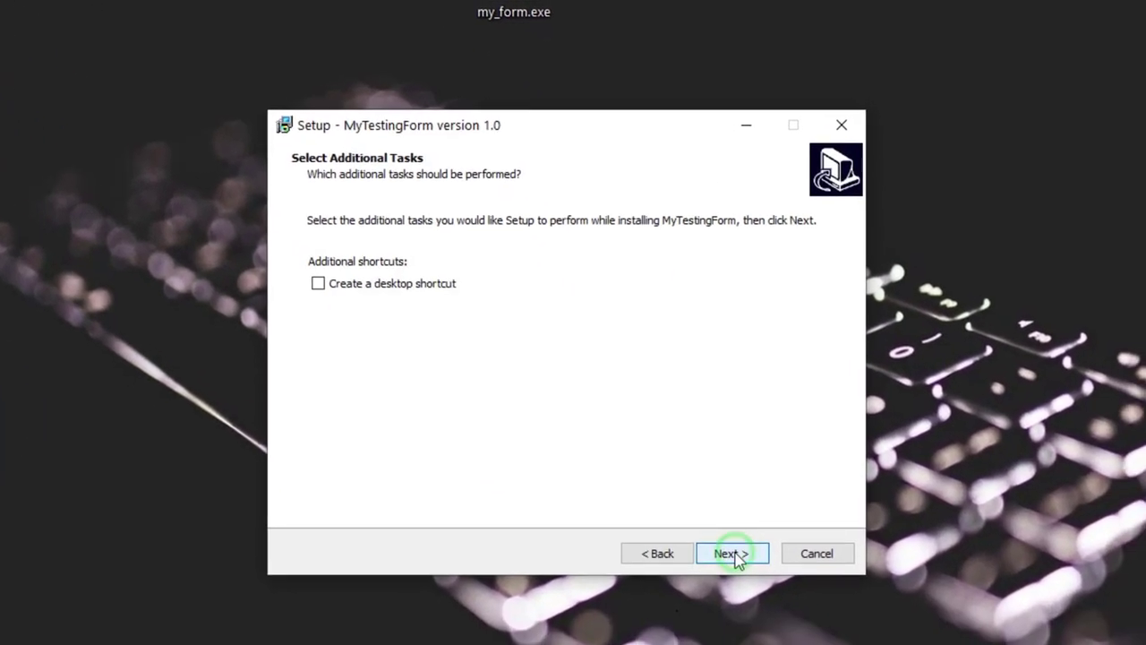
{"action": "left_click", "coordinate": [342, 283]}
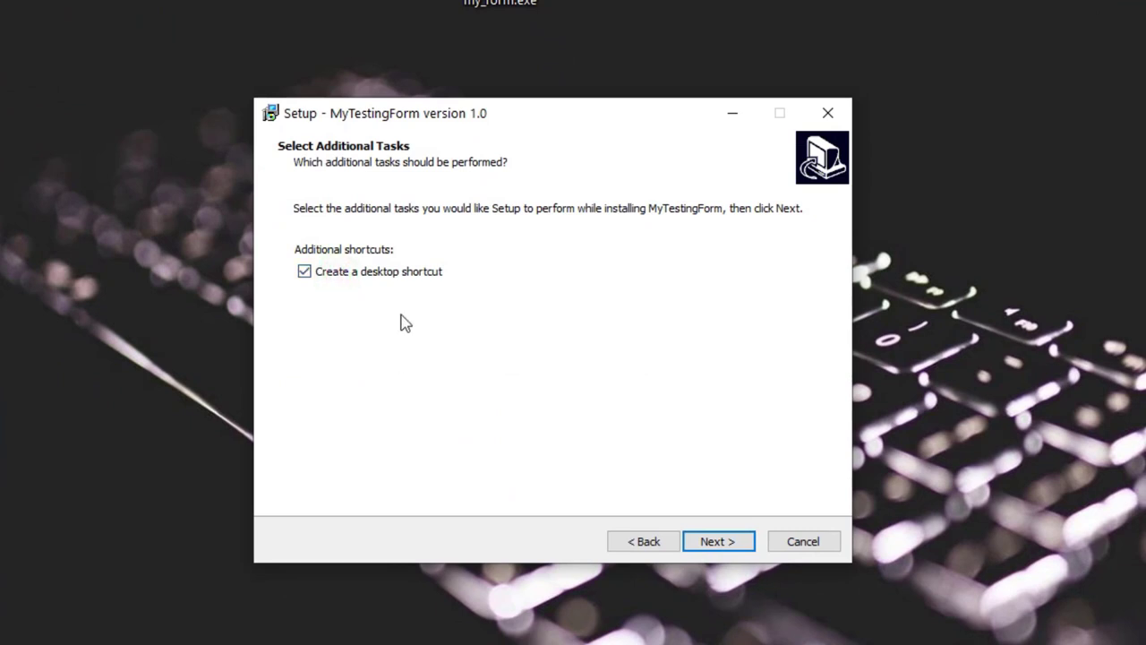
{"action": "left_click", "coordinate": [703, 537]}
{"action": "left_click", "coordinate": [719, 550]}
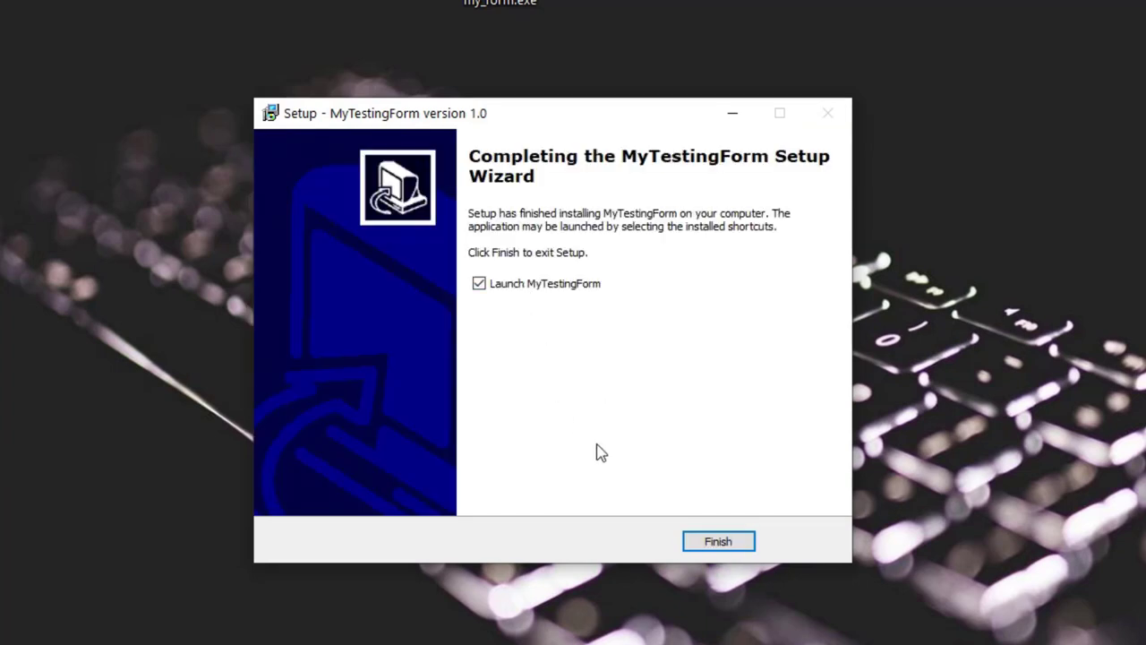
{"action": "left_click", "coordinate": [530, 282]}
{"action": "left_click", "coordinate": [922, 424]}
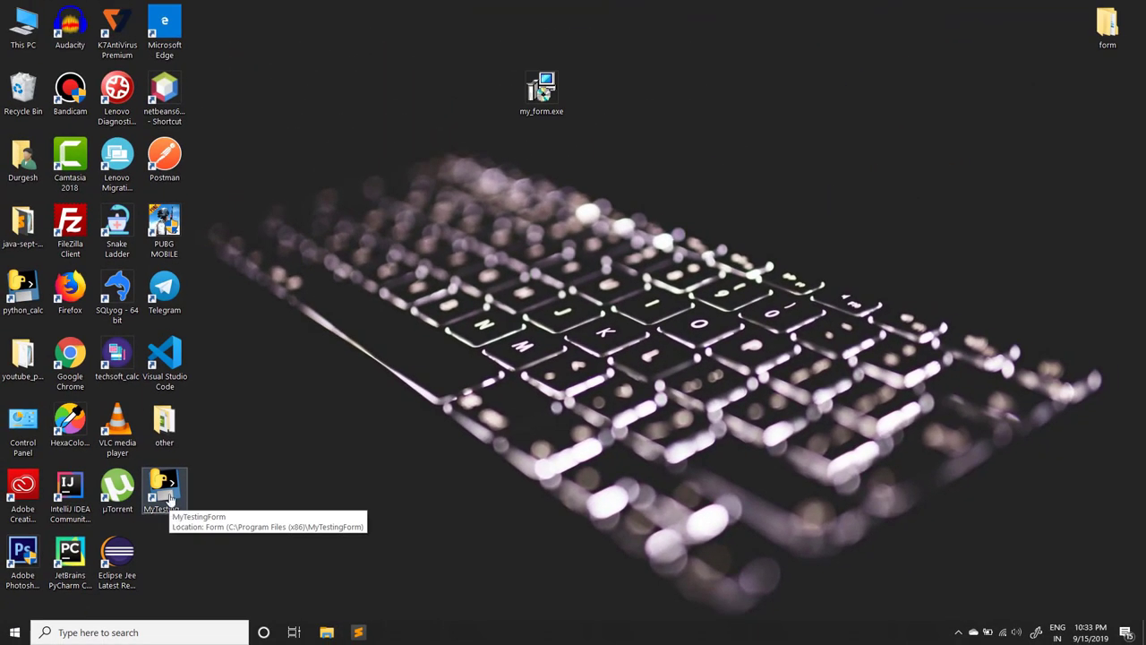
{"action": "double_click", "coordinate": [167, 498]}
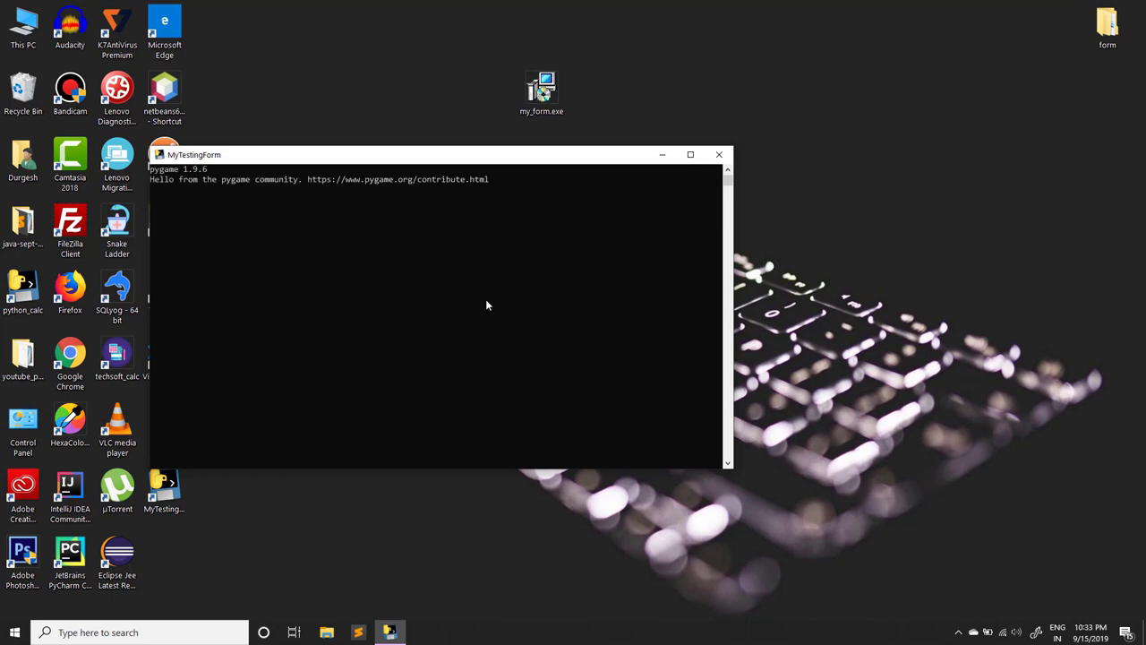
{"action": "left_click", "coordinate": [573, 325]}
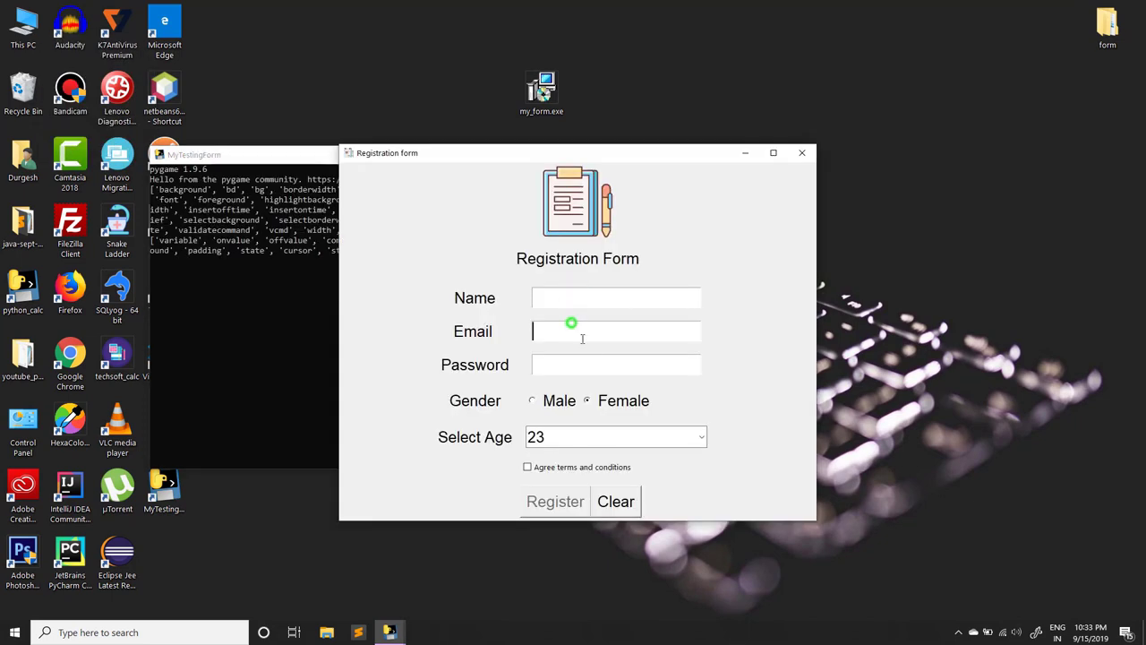
{"action": "left_click", "coordinate": [802, 154]}
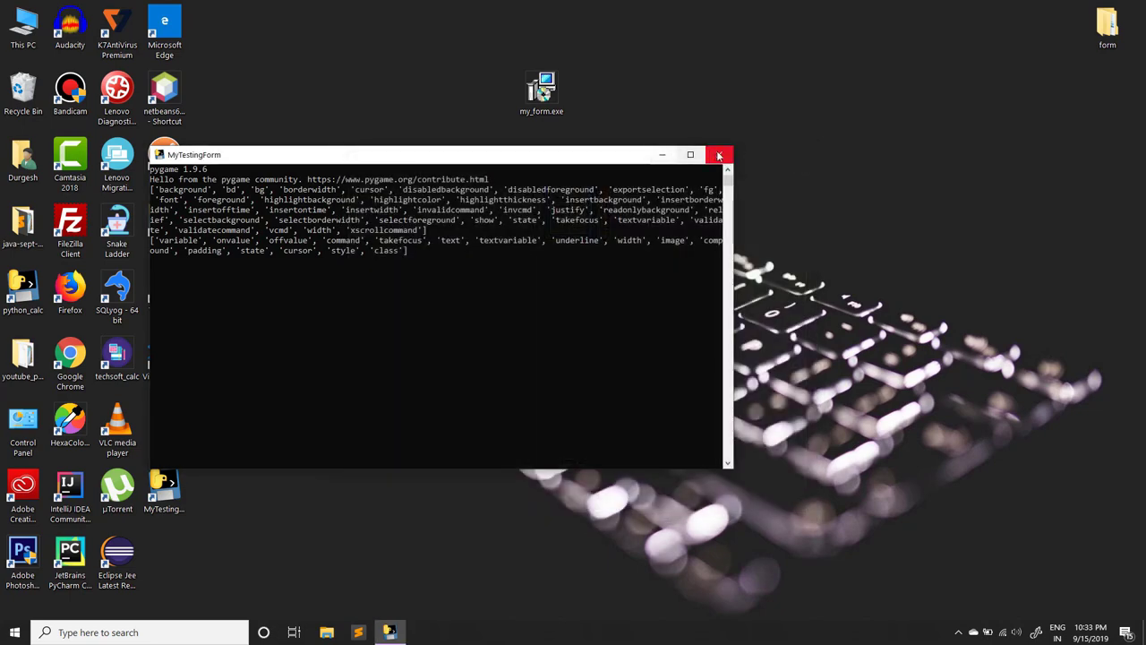
{"action": "left_click", "coordinate": [718, 154]}
{"action": "double_click", "coordinate": [164, 488]}
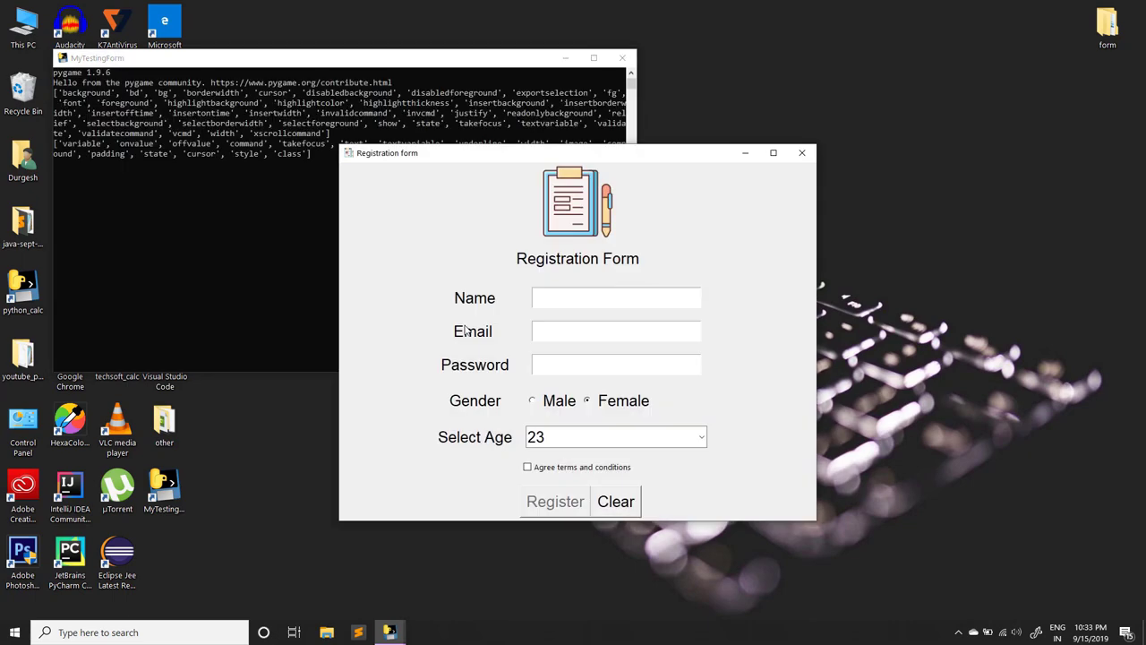
{"action": "left_click", "coordinate": [641, 326]}
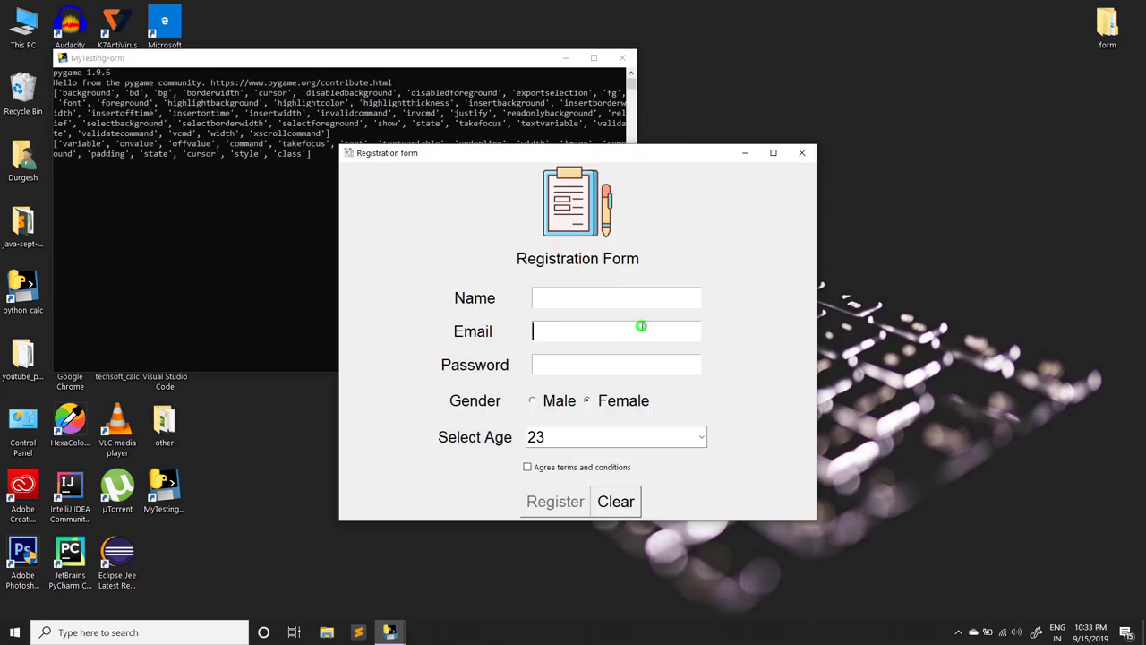
{"action": "left_click", "coordinate": [566, 491]}
{"action": "left_click", "coordinate": [580, 360]}
{"action": "left_click", "coordinate": [808, 157]}
{"action": "left_click", "coordinate": [623, 58]}
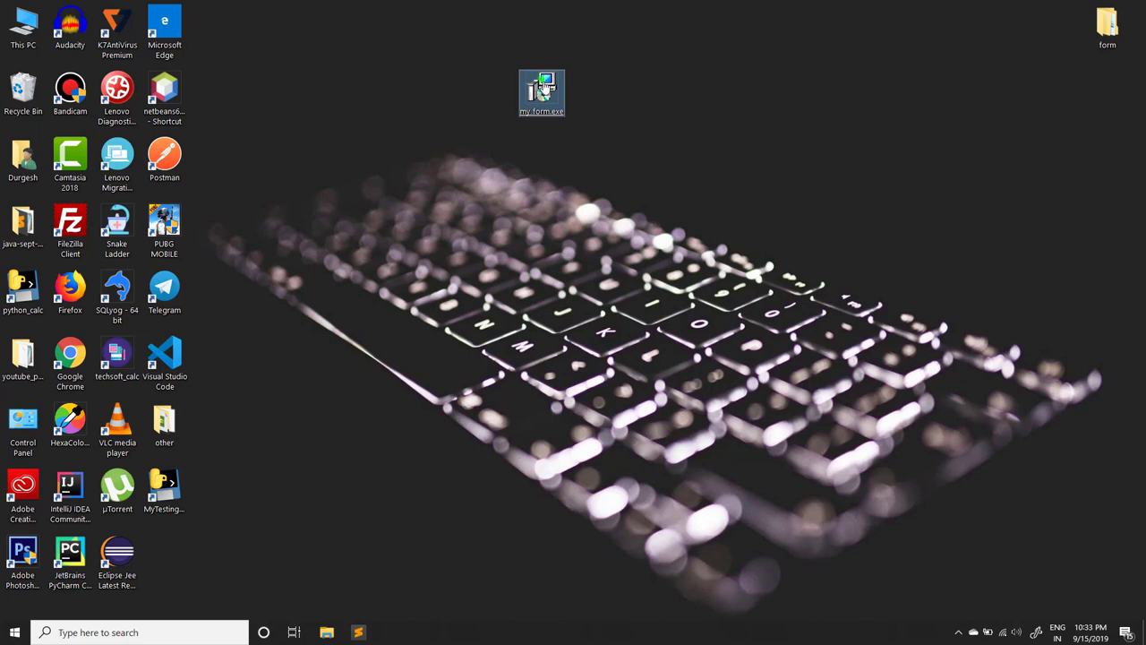
Step: Move my_form.exe mid-desktop, relaunch MyTestingForm, click its Email field, then close it
{"action": "left_click_drag", "start_coordinate": [542, 92], "coordinate": [520, 197]}
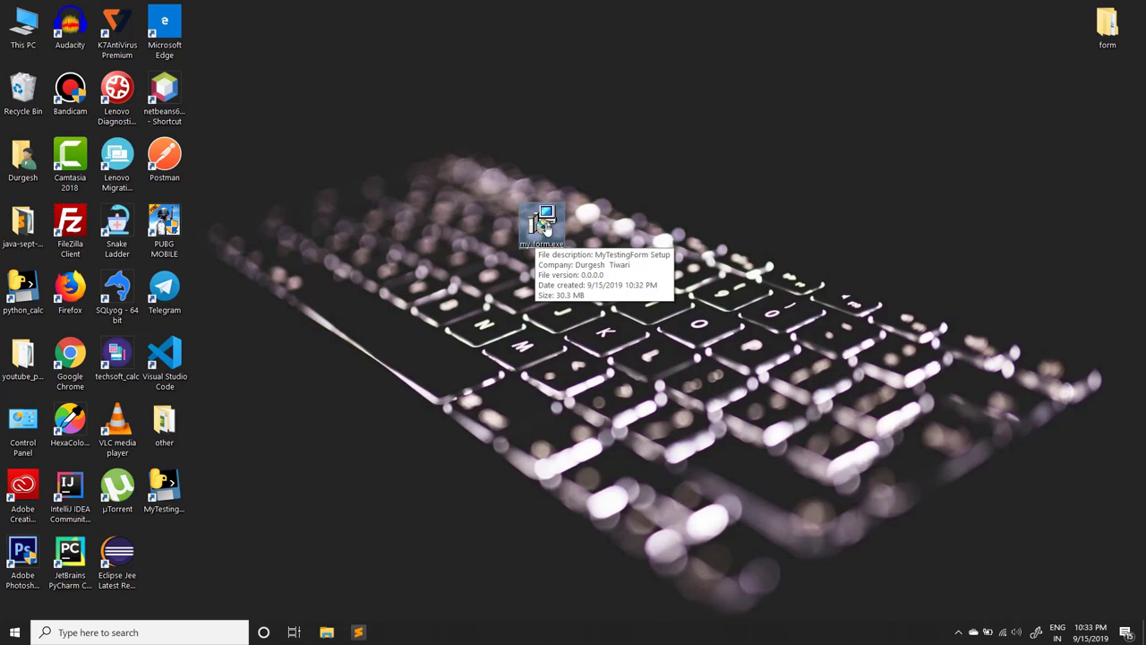
{"action": "double_click", "coordinate": [164, 490]}
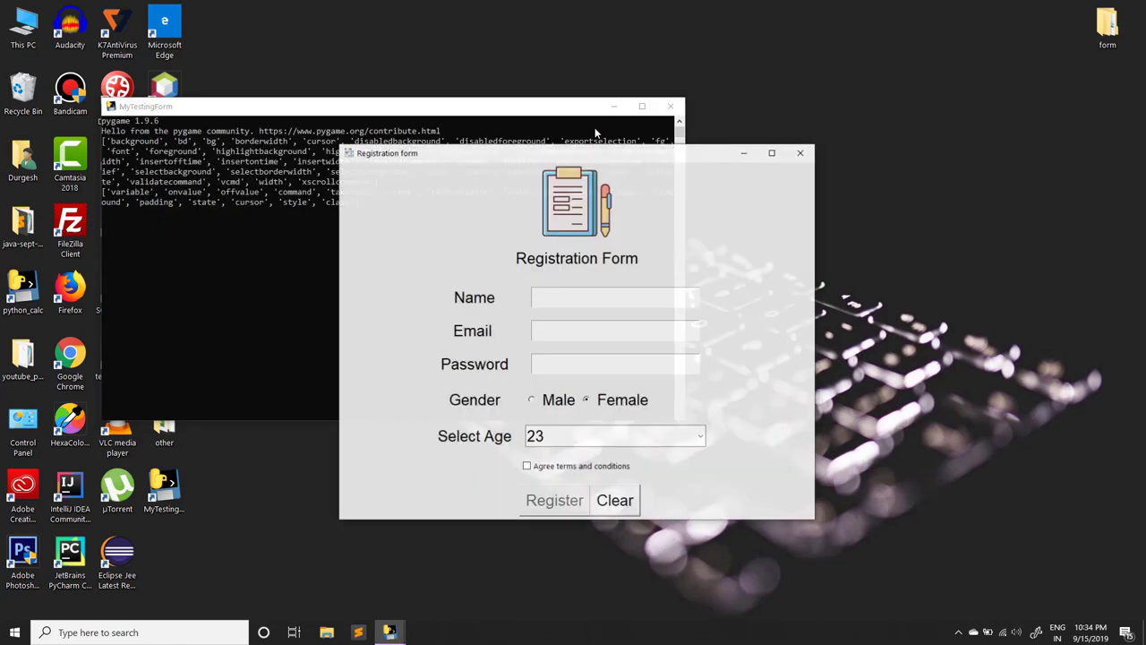
{"action": "left_click", "coordinate": [567, 327]}
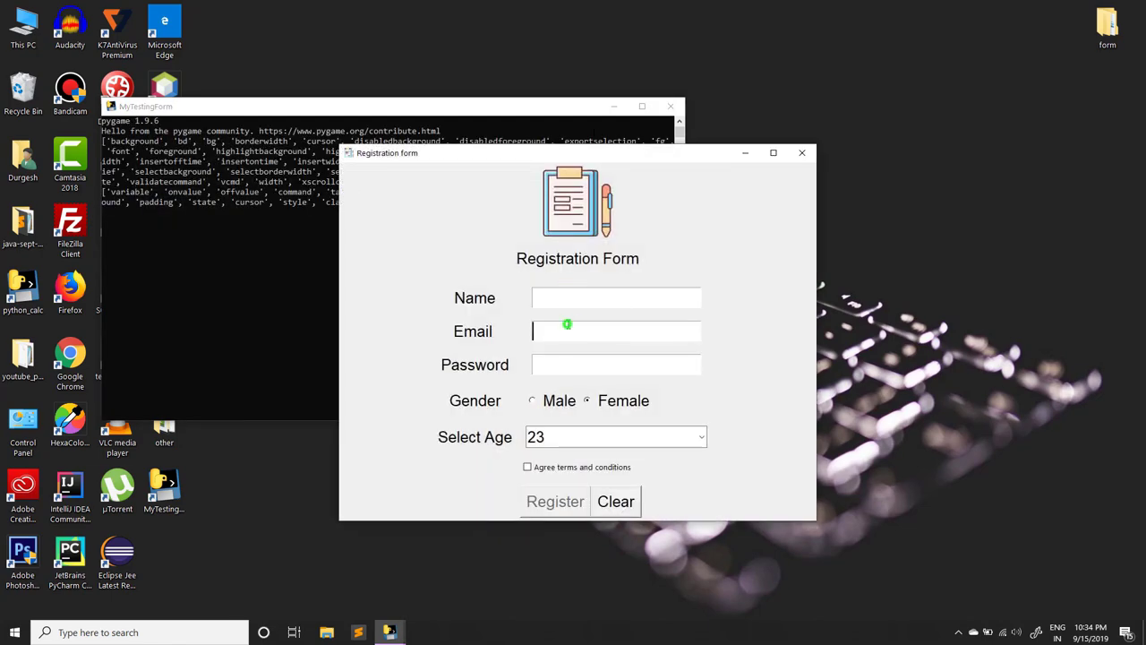
{"action": "left_click", "coordinate": [804, 153]}
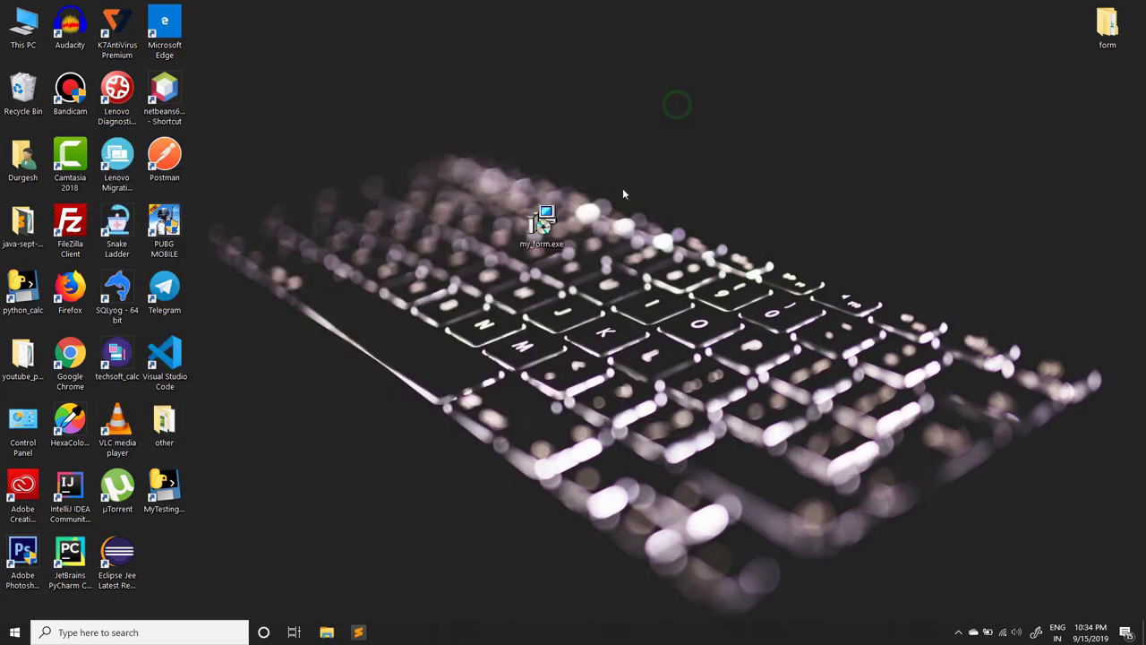
Step: Place my_form.exe under the form folder, then inspect form\dist (res, Form.exe, form_test.iss) and close Explorer
{"action": "left_click_drag", "start_coordinate": [548, 224], "coordinate": [1103, 96]}
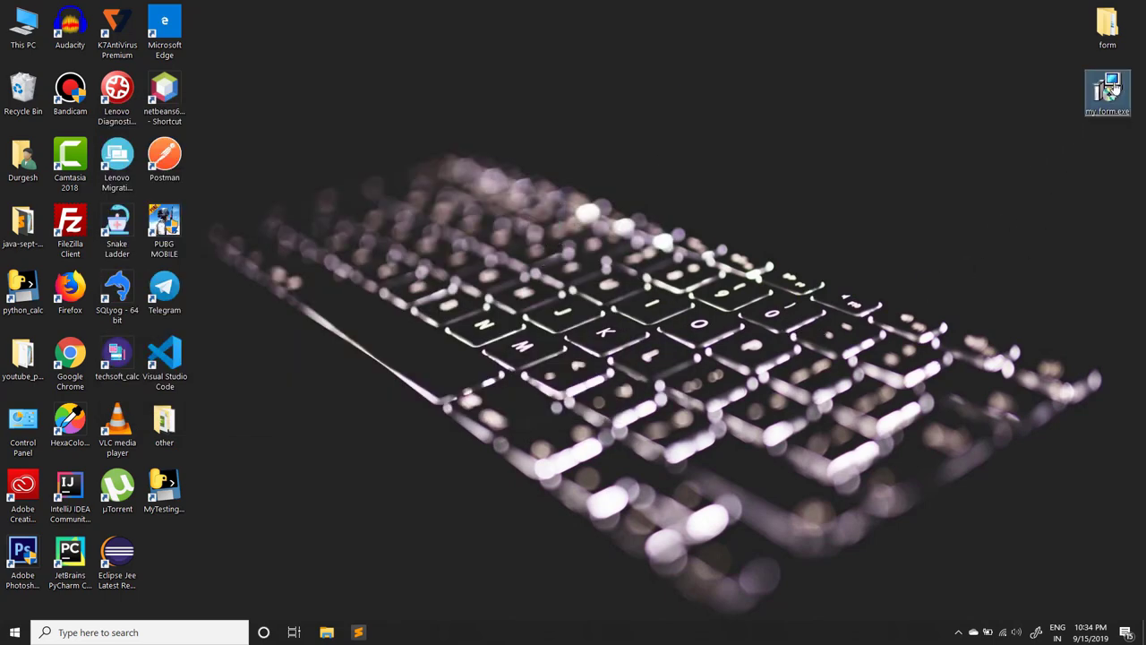
{"action": "double_click", "coordinate": [1096, 41]}
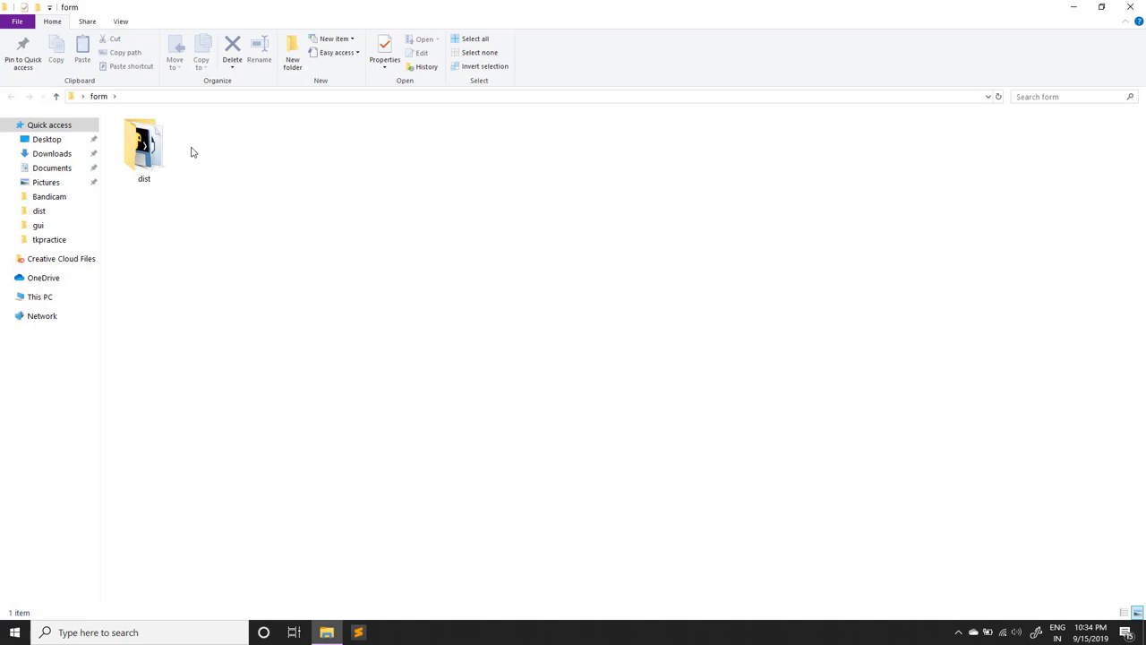
{"action": "double_click", "coordinate": [145, 148]}
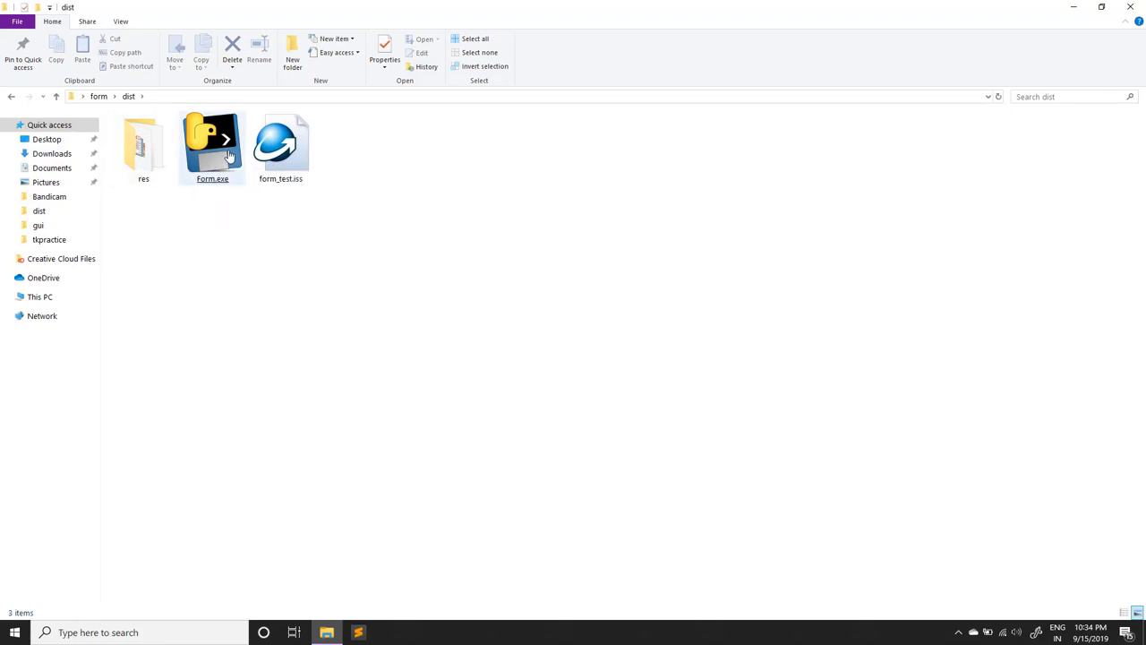
{"action": "left_click", "coordinate": [1135, 7]}
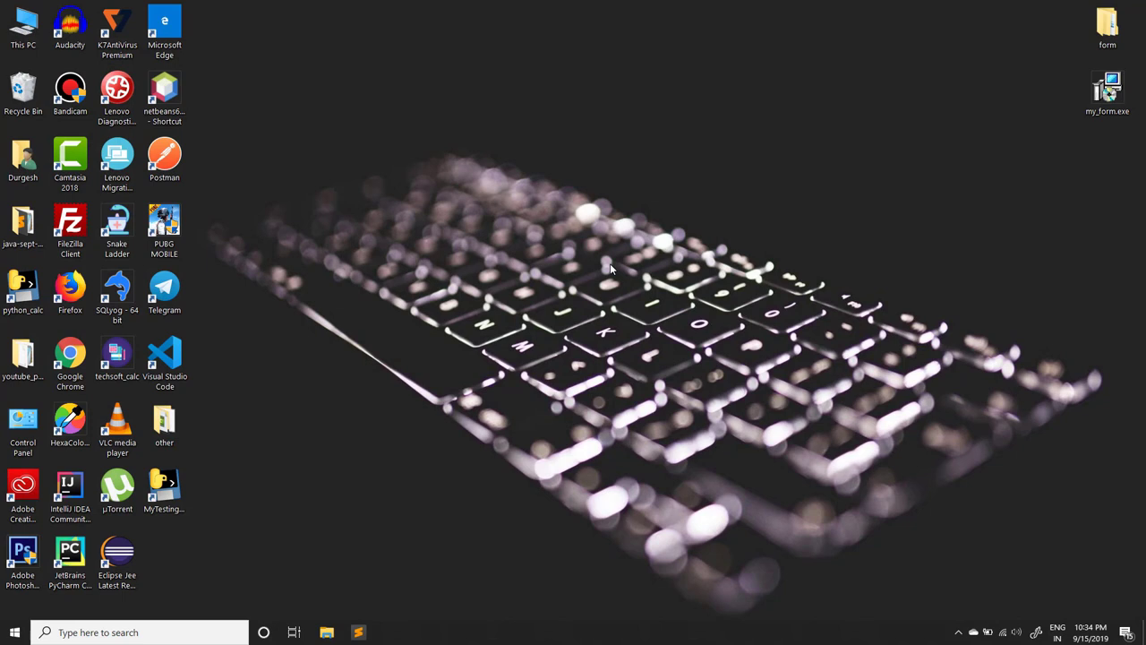